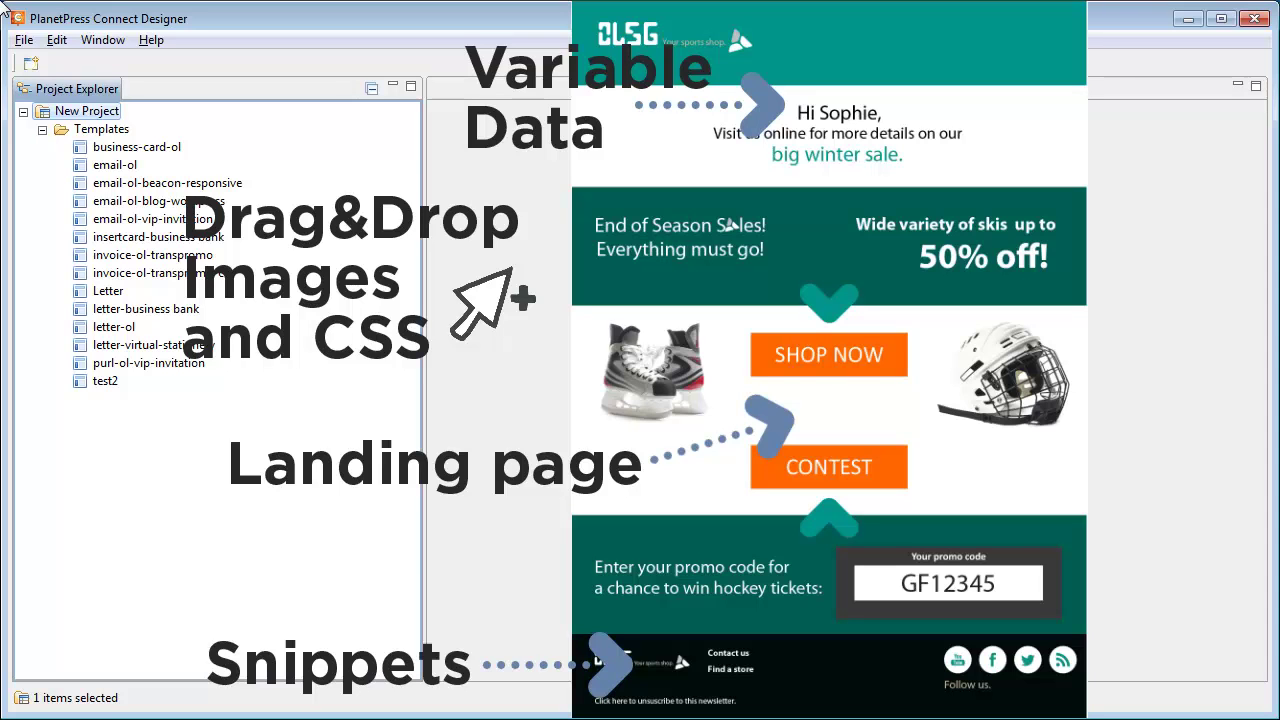
Start a new E-Mail Template from the File menu.
key(alt)
click(22, 42)
click(48, 62)
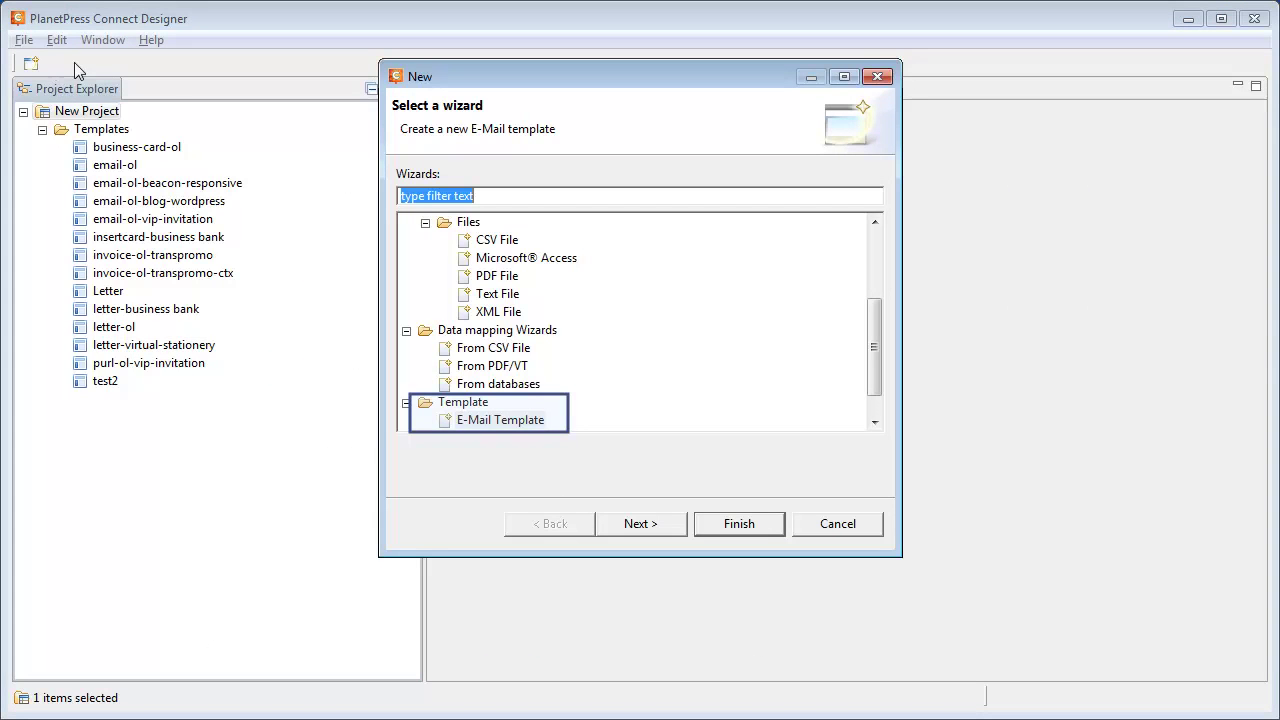
click(655, 523)
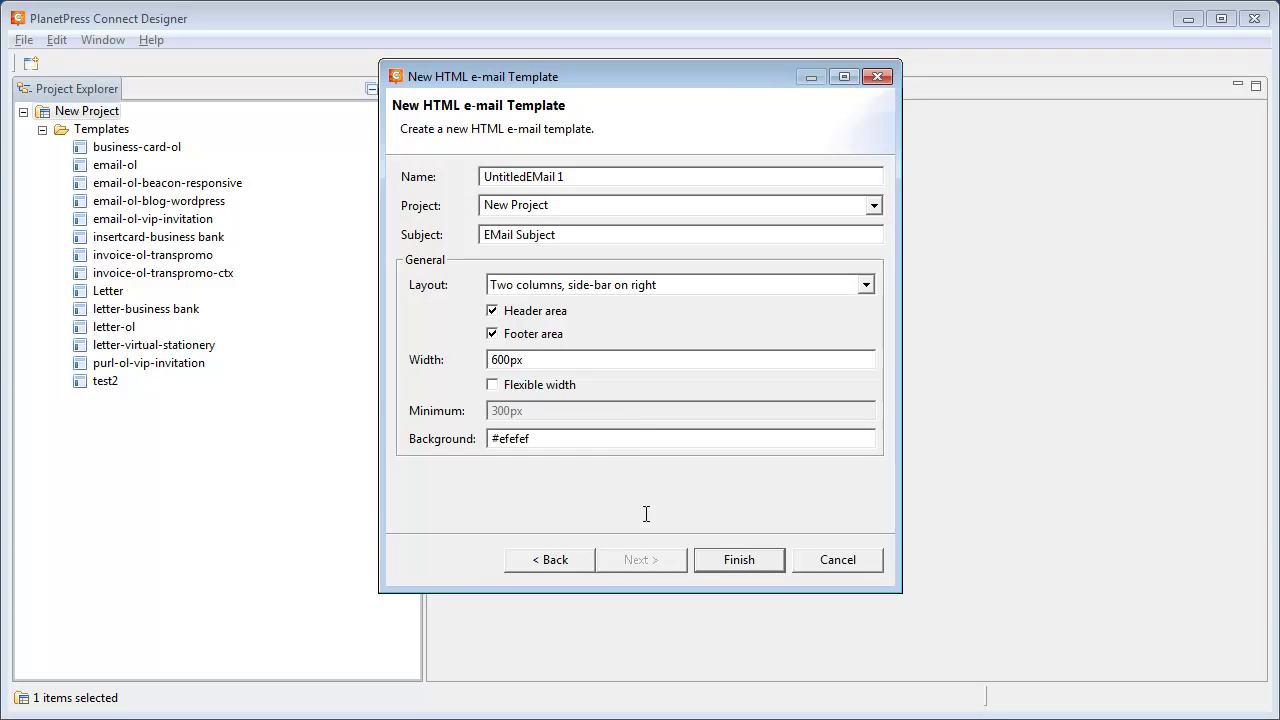
Name the template OLSGPromo, choose the Single column layout and leave out the header area.
drag(611, 176, 473, 175)
text(OLSGPromo)
key(Tab)
key(Tab)
key(Tab)
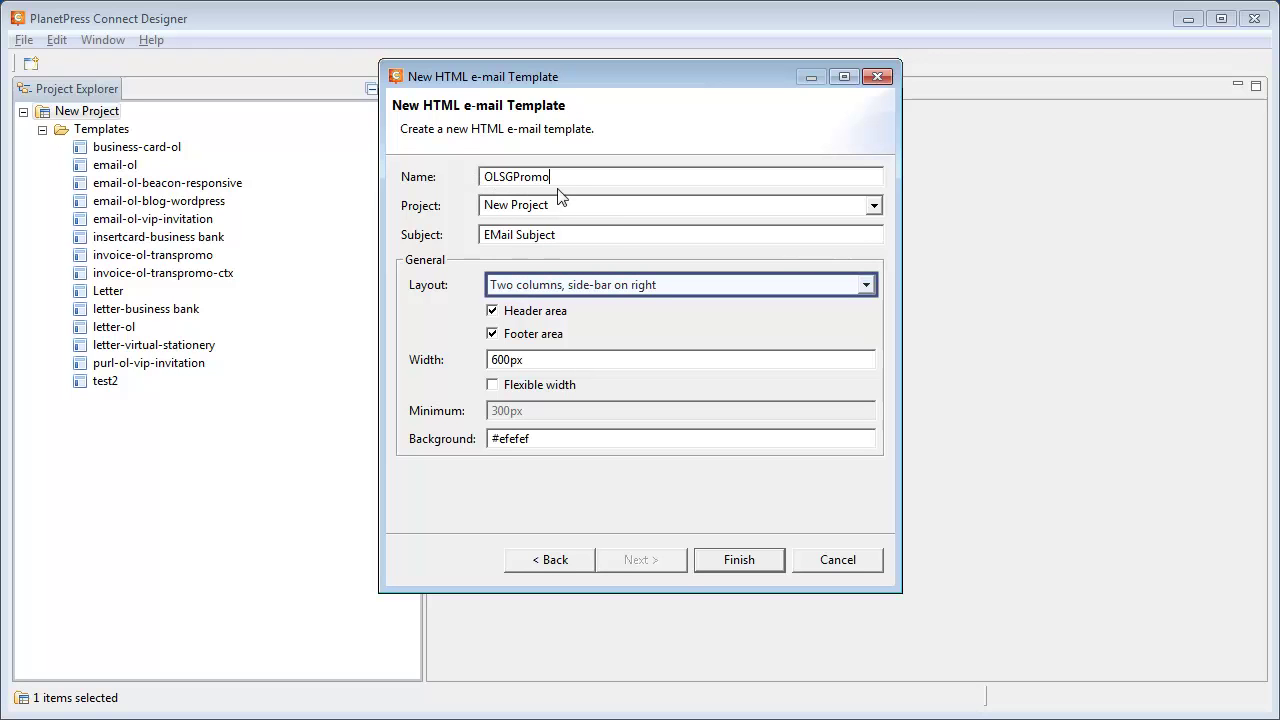
click(620, 290)
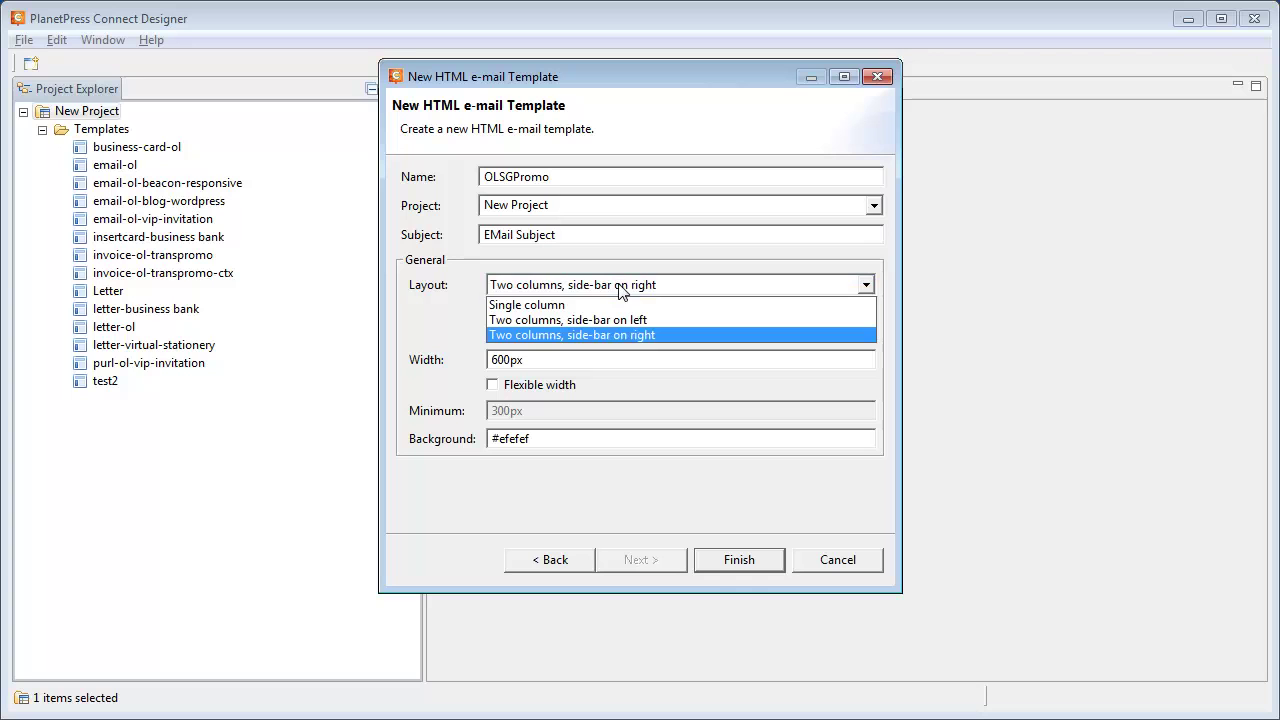
click(527, 306)
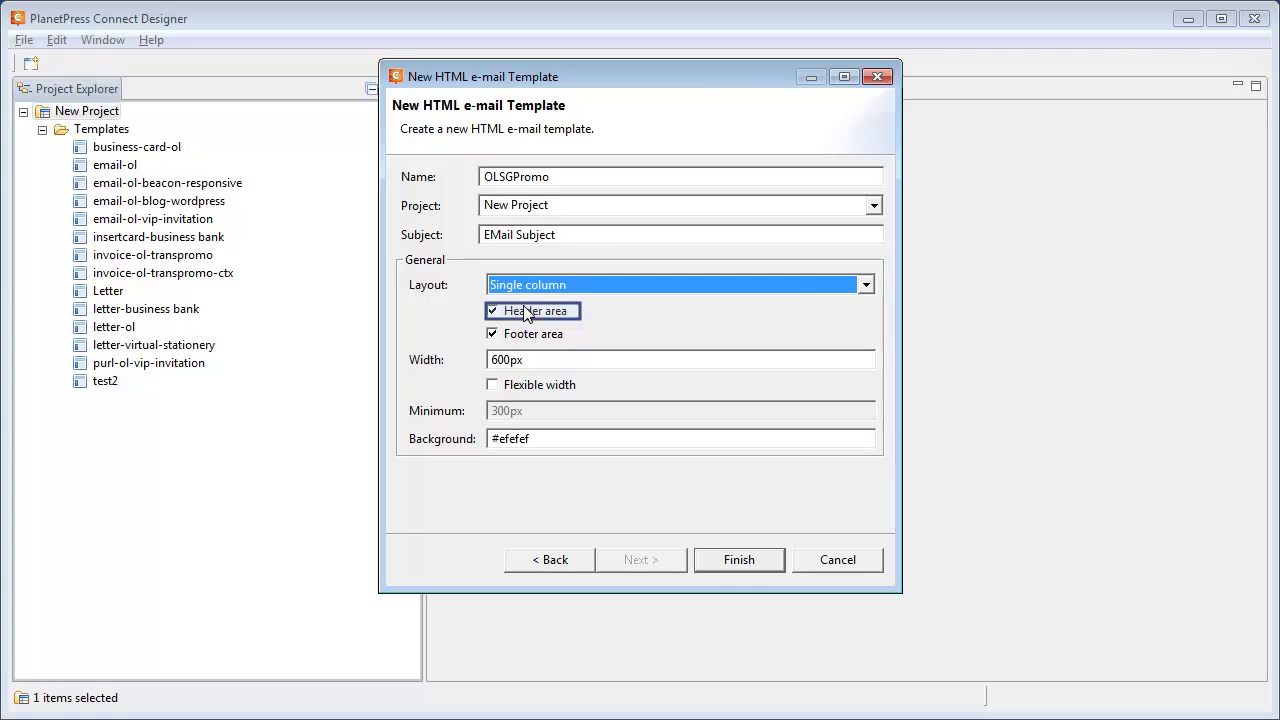
click(529, 311)
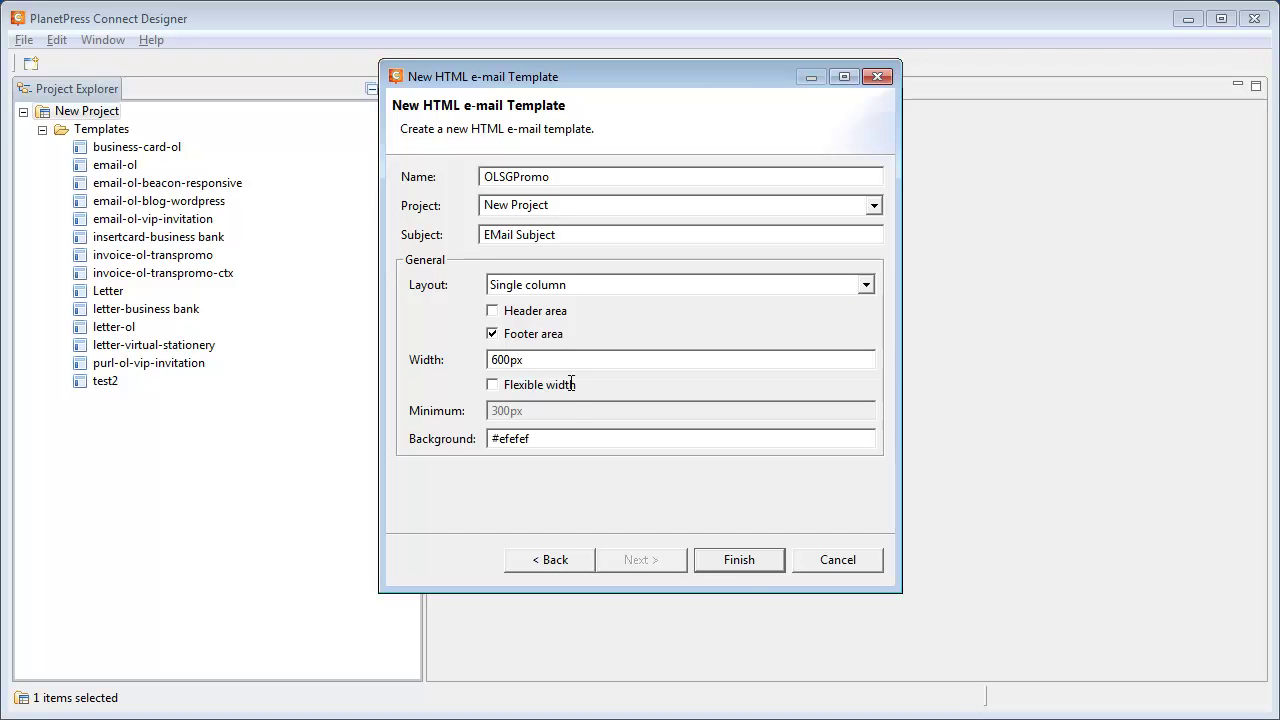
drag(574, 437, 478, 433)
Create the template with a white background, then load OLSportingGoods_customers.csv as semicolon-separated sample data.
text(white)
click(745, 560)
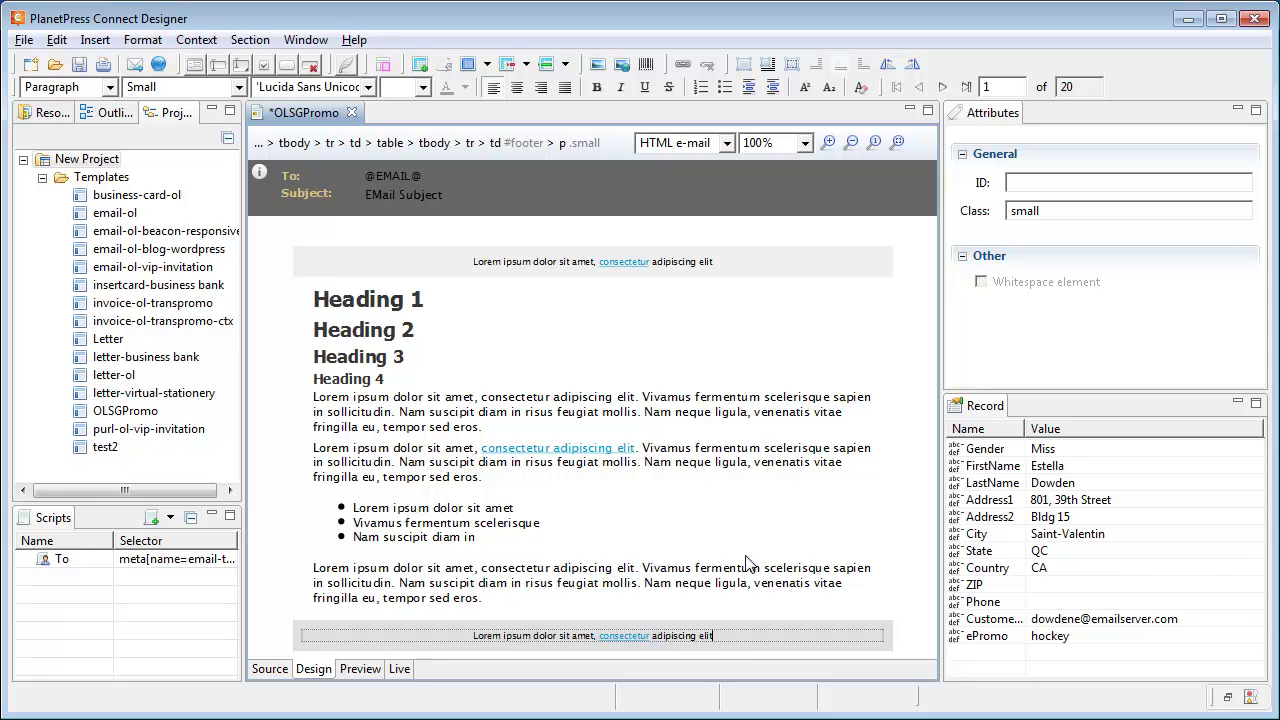
key(alt)
click(25, 44)
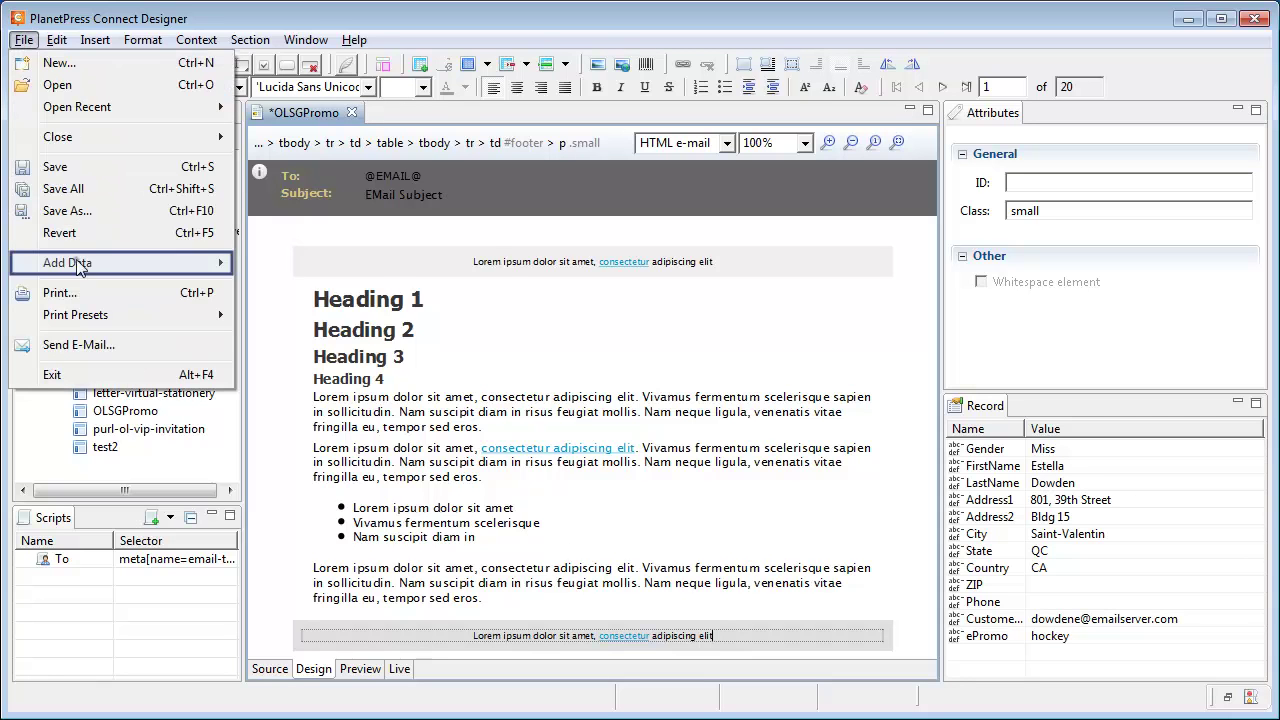
mouse_move(92, 263)
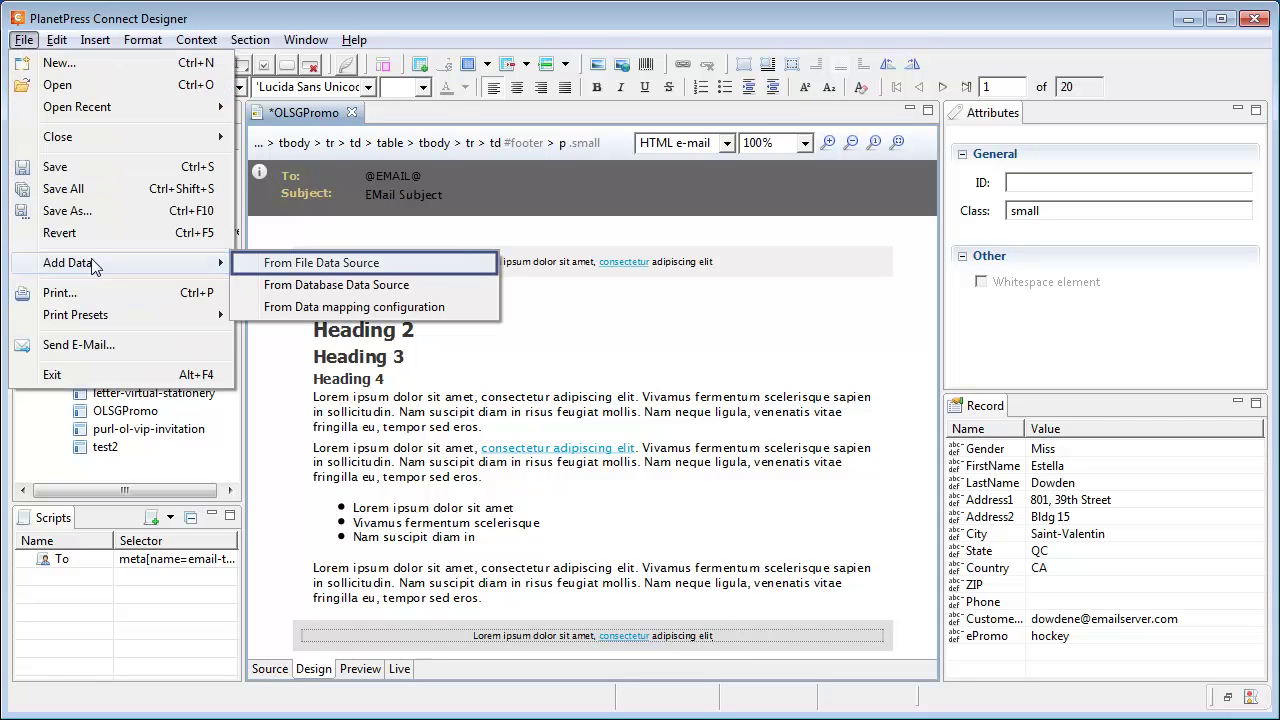
click(377, 264)
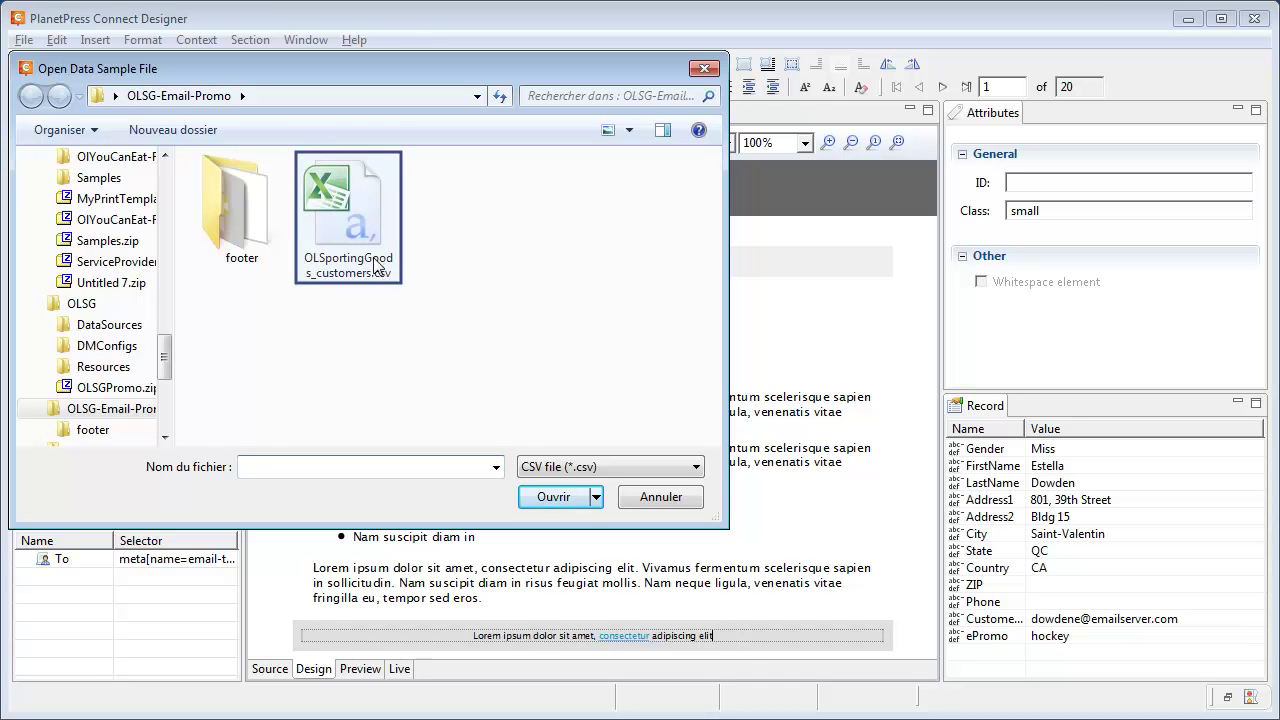
double_click(332, 225)
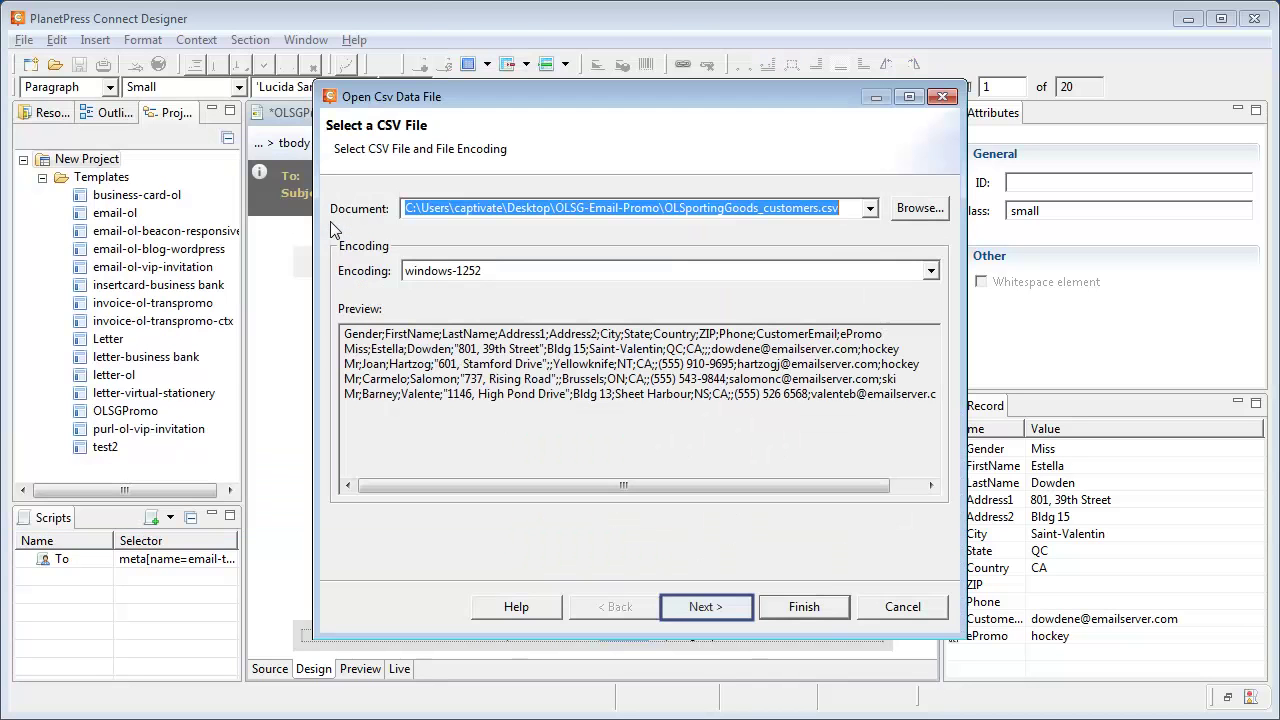
click(687, 608)
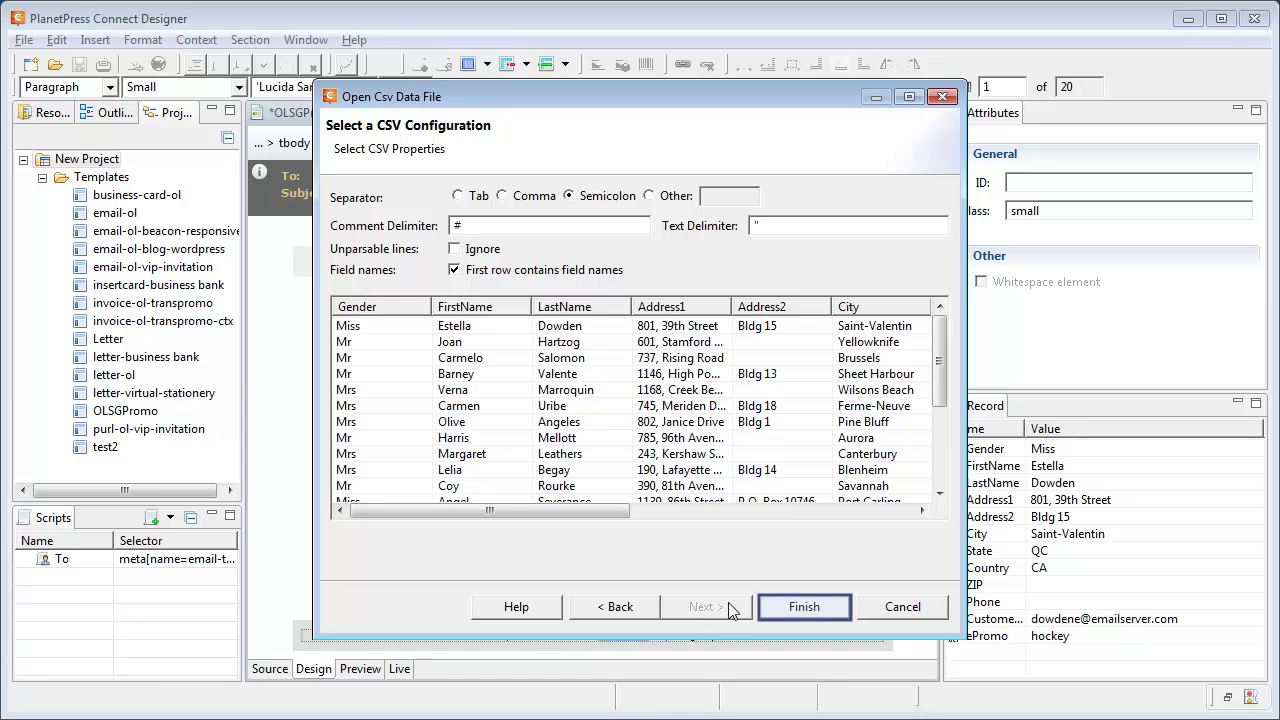
click(800, 612)
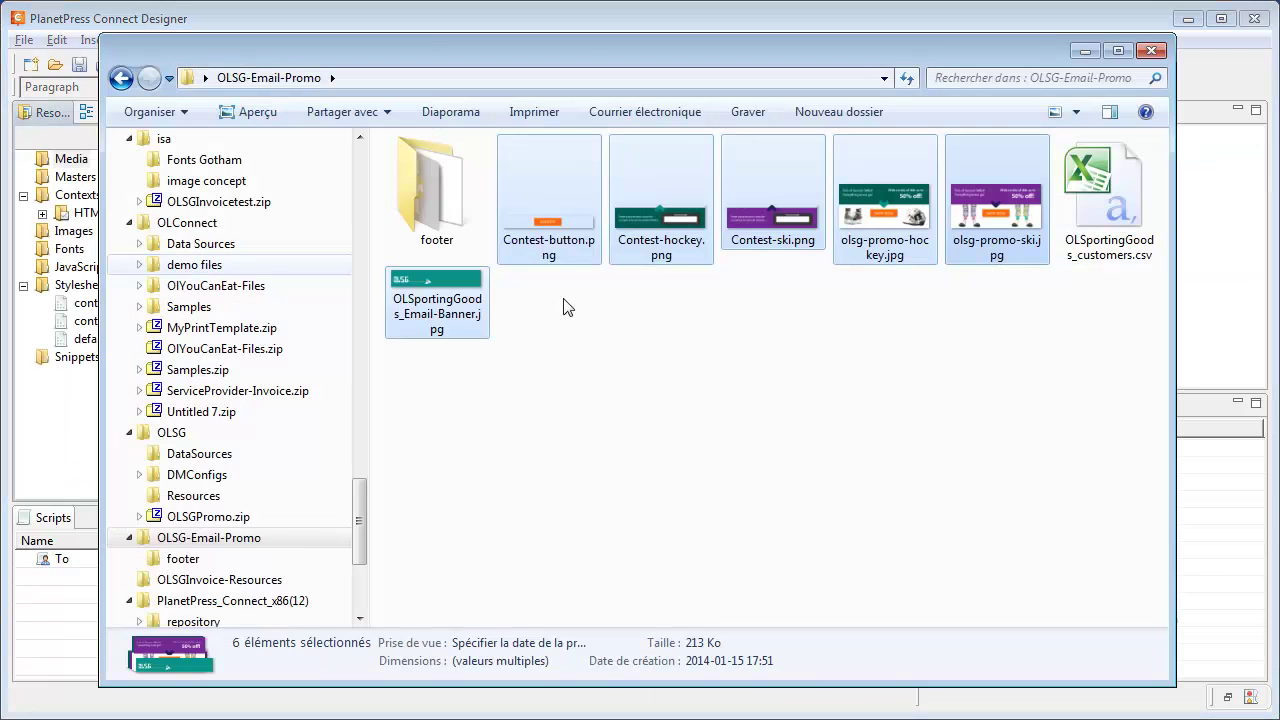
Drop the six promo images, including Contest-hockey.png and OLSportingGoods_Email-Banner.jpg, into the Images resources.
key(alt+Tab)
drag(560, 187, 55, 231)
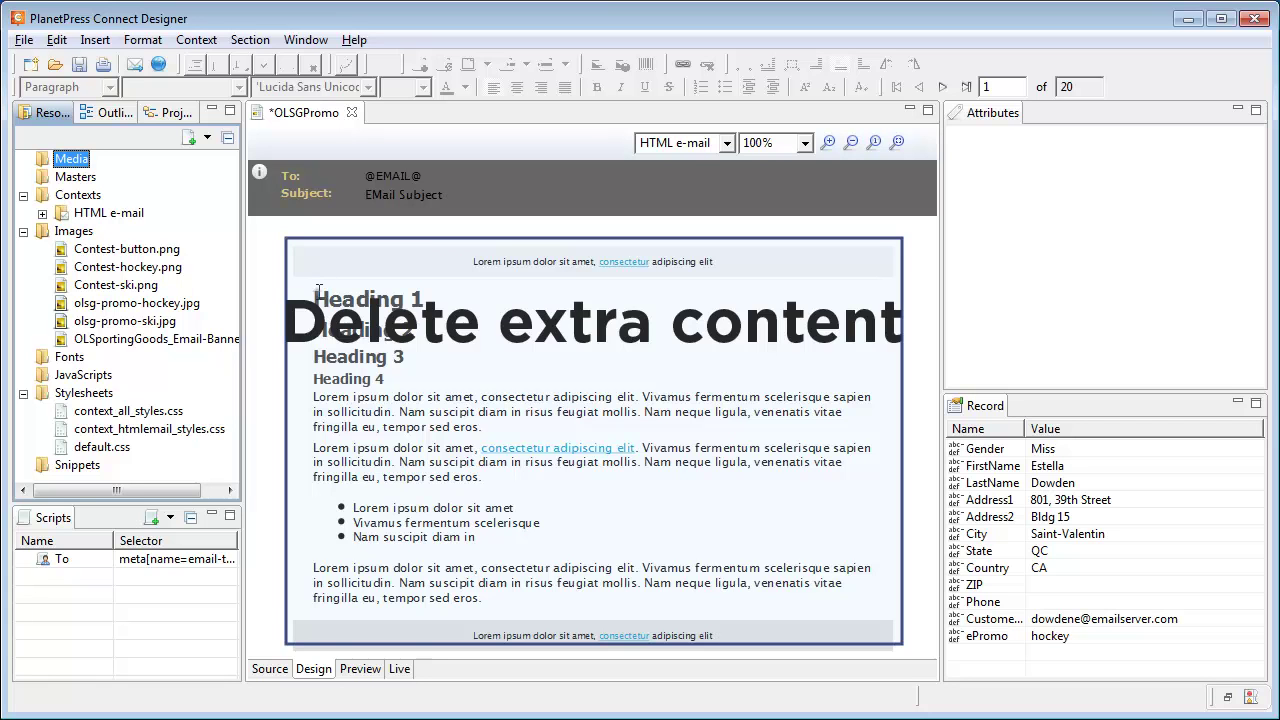
Delete the sample headings, paragraphs, list and lorem ipsum lines from the email.
drag(318, 290, 526, 598)
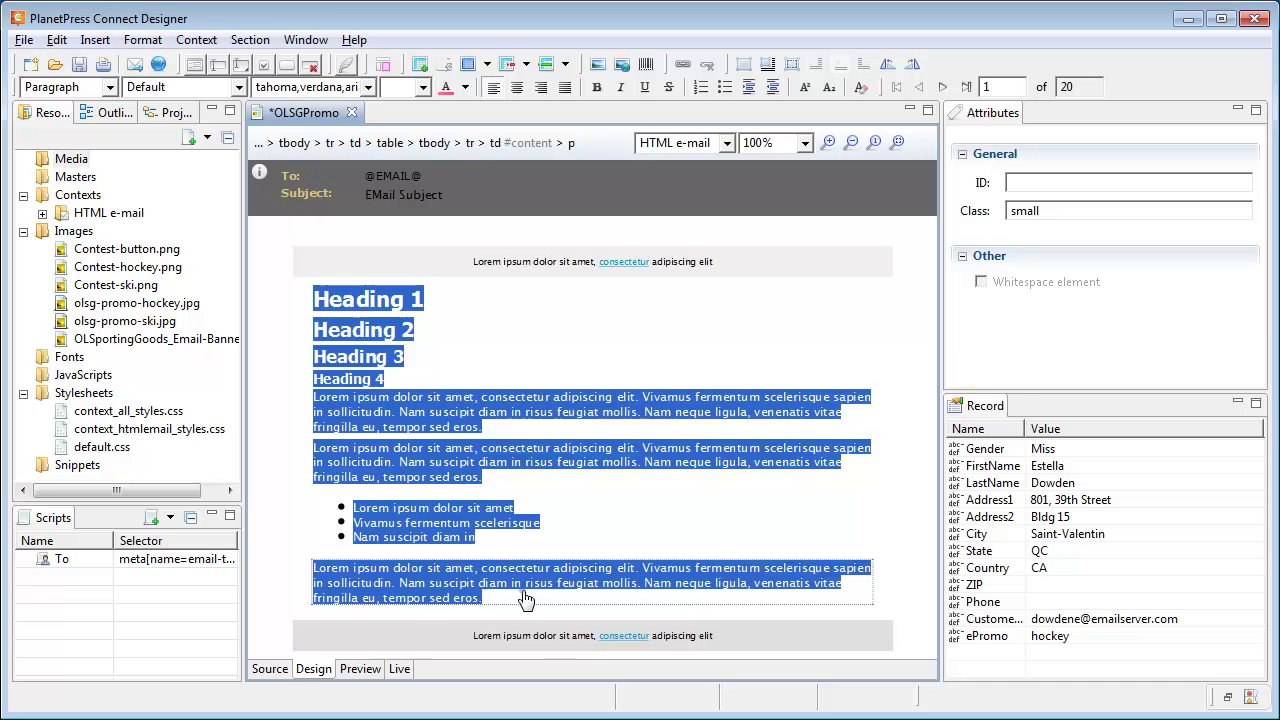
key(Delete)
triple_click(745, 277)
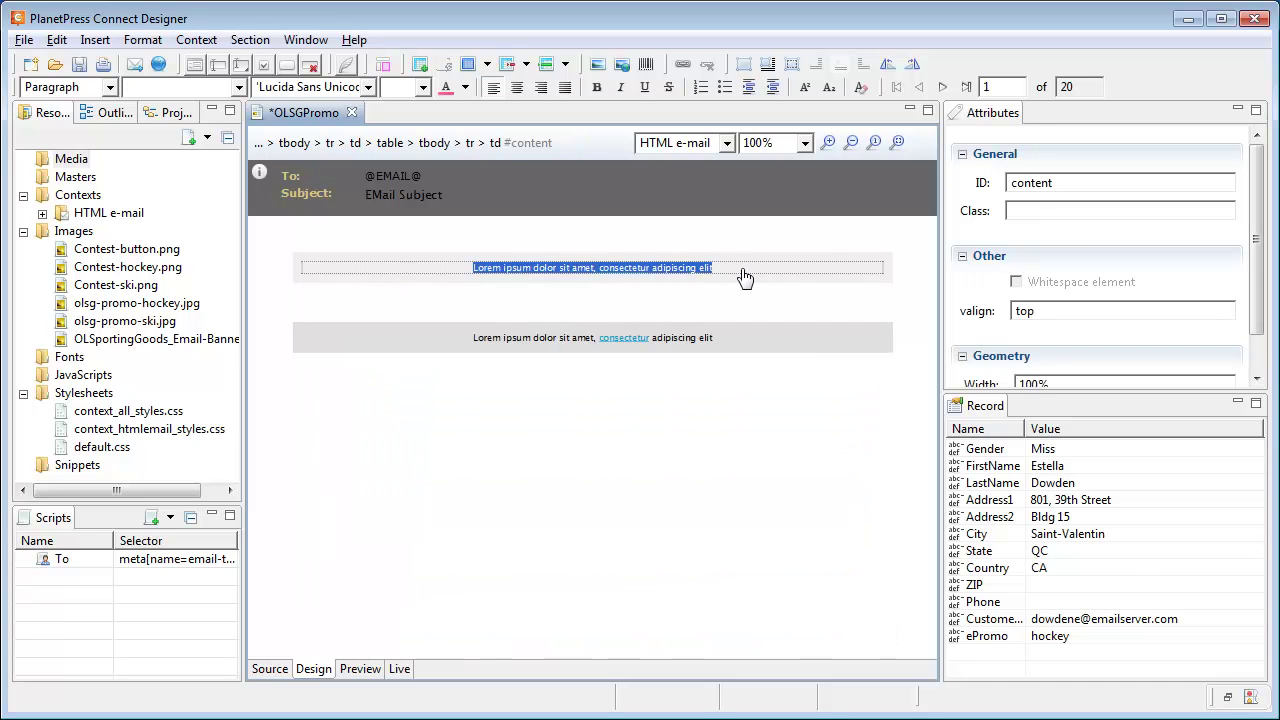
key(Delete)
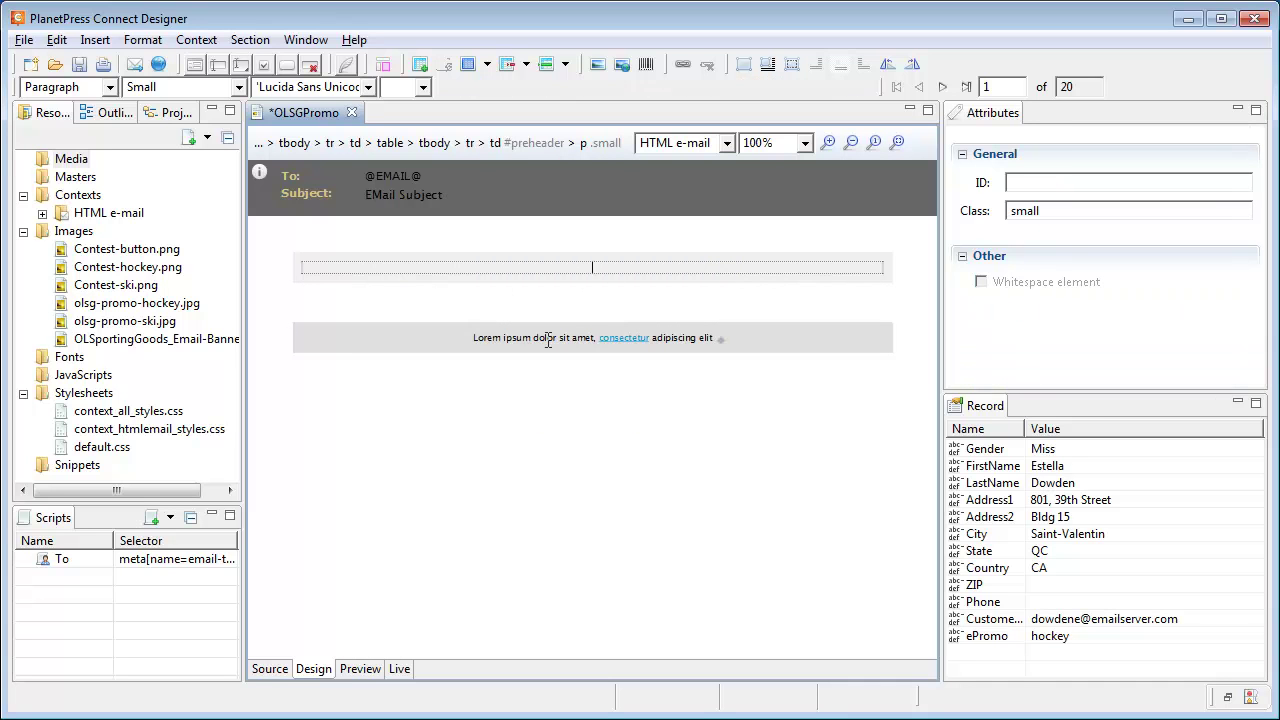
triple_click(705, 340)
key(Delete)
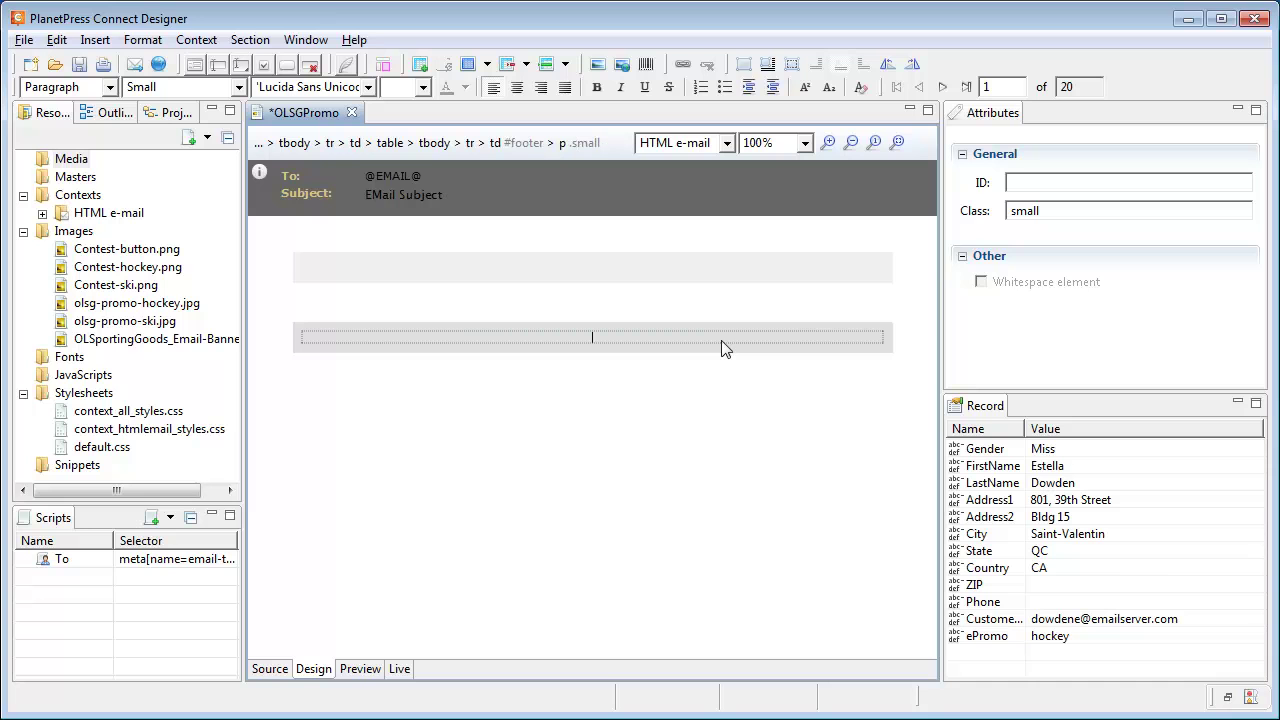
Write 'Hi' with the FirstName field, then 'visit us online for more details on our big winter sale'.
click(590, 303)
text(Hi)
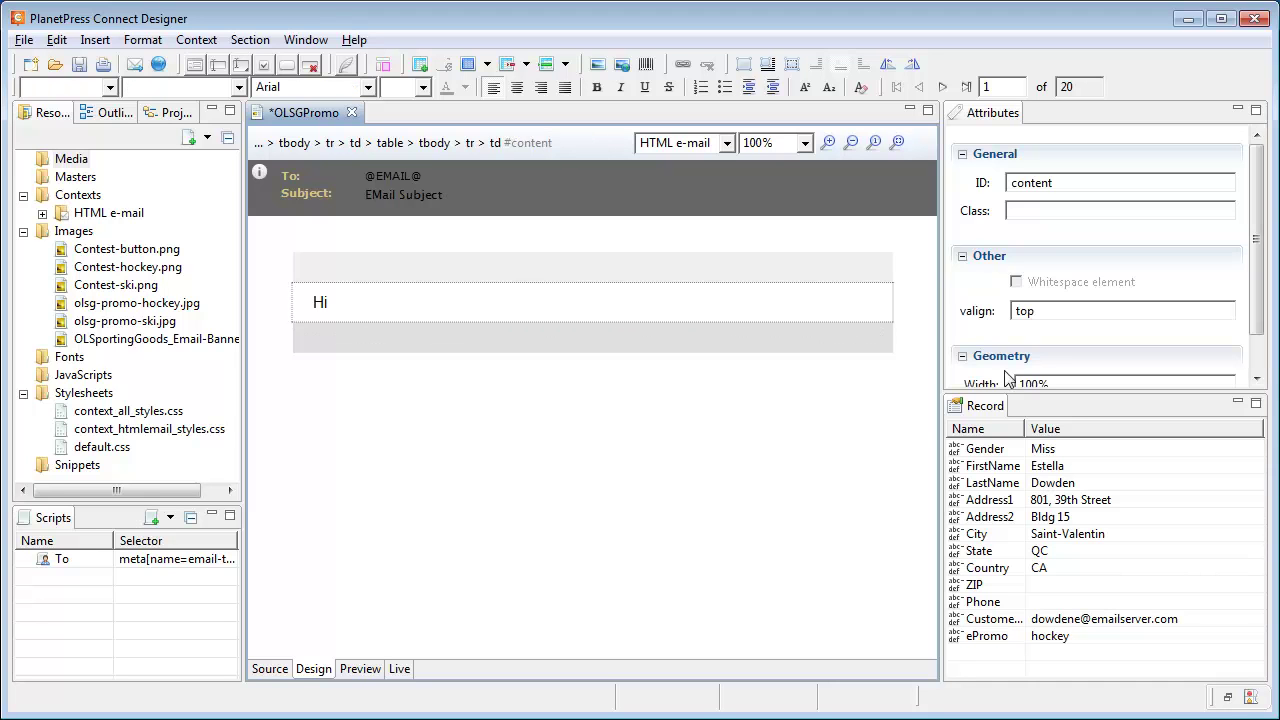
click(1053, 467)
drag(1053, 470, 370, 302)
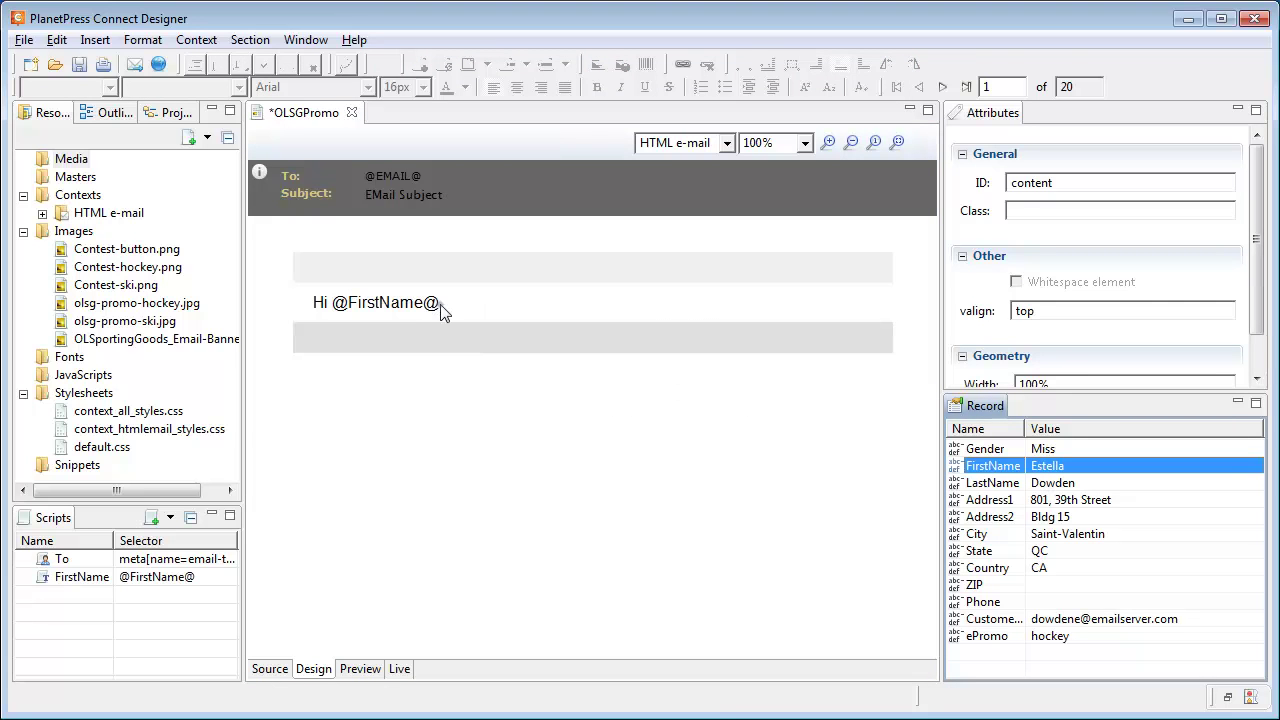
key(Return)
text(visit us on)
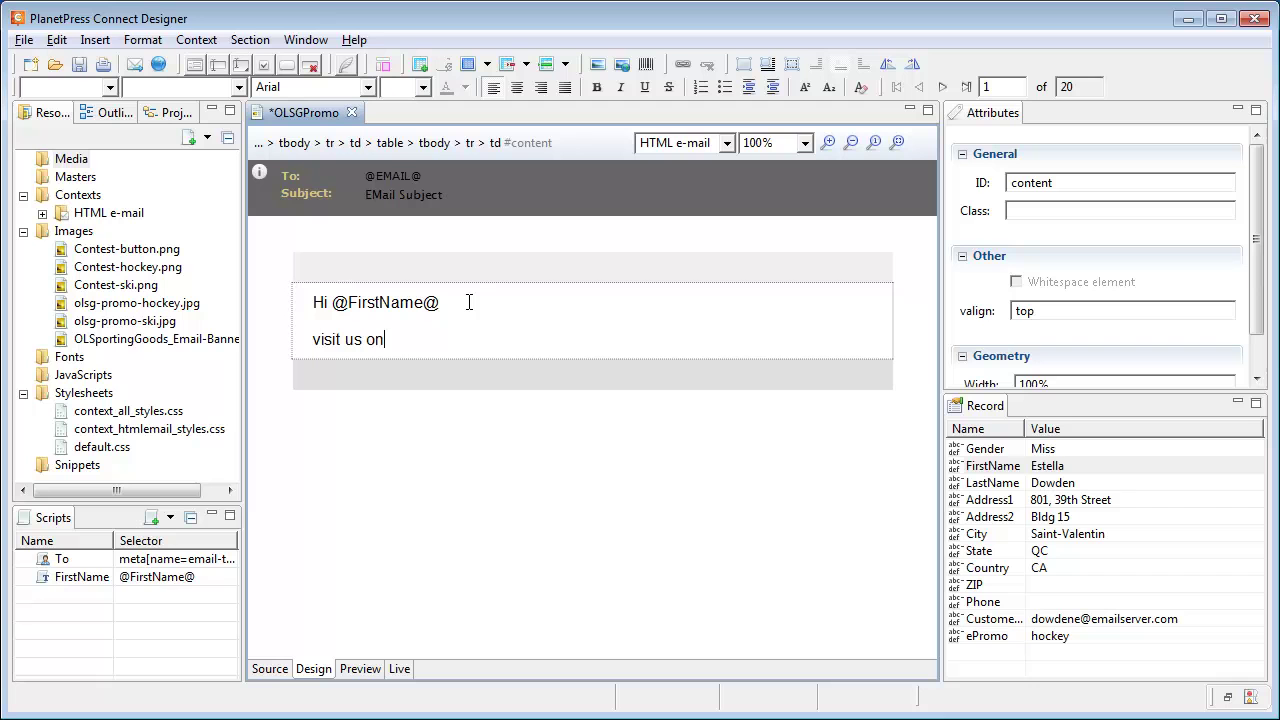
text(line for more details on our big winter sale)
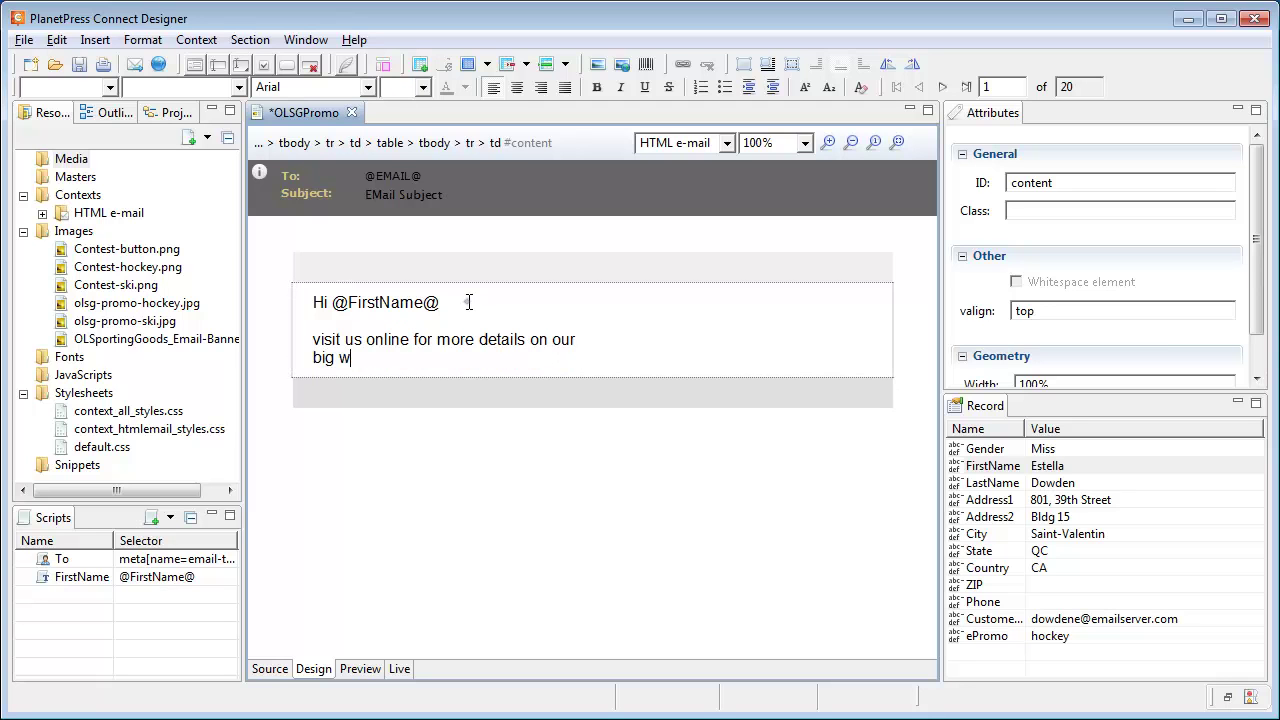
key(Return)
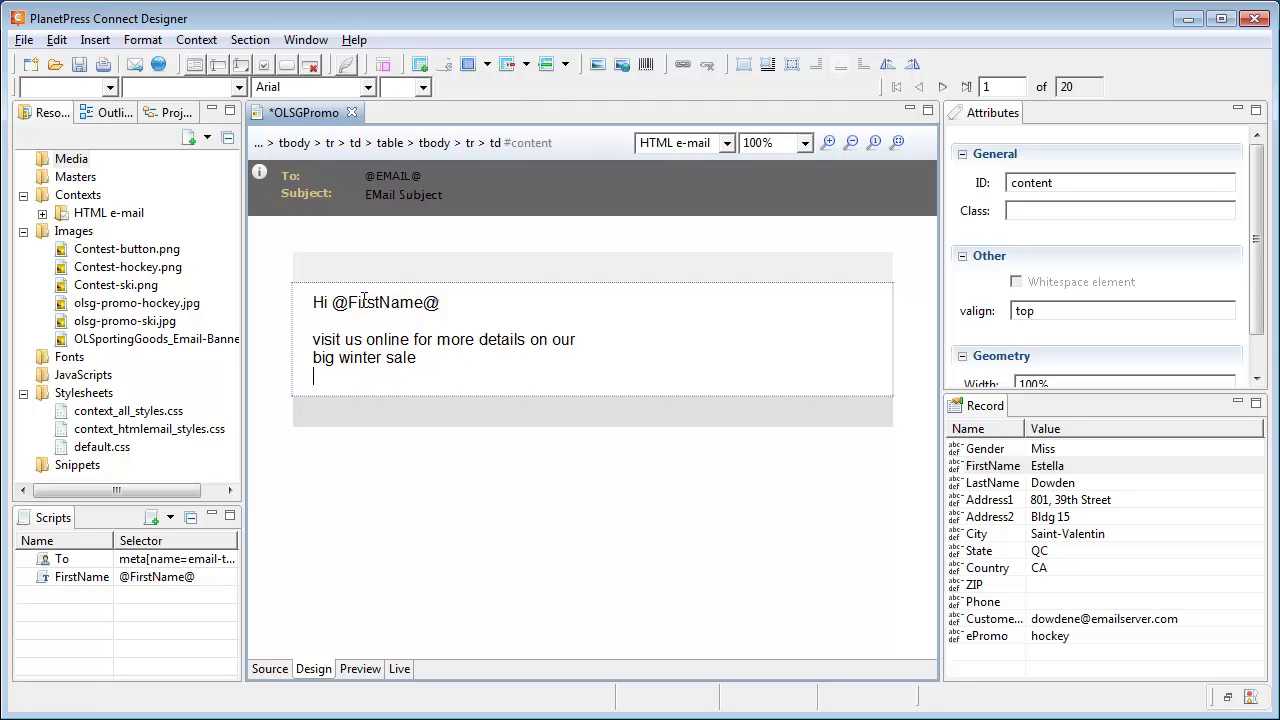
Make the greeting line 18pt and the words 'big winter sale' bold.
drag(314, 302, 440, 308)
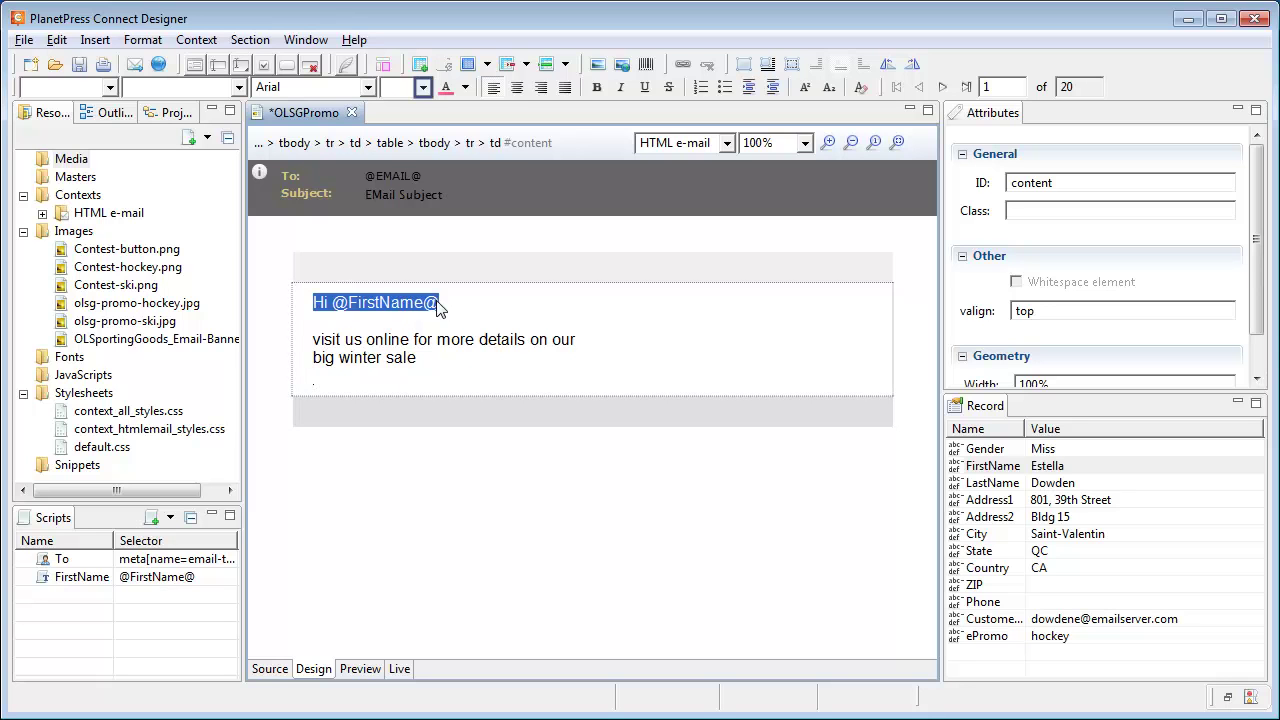
click(421, 88)
click(388, 198)
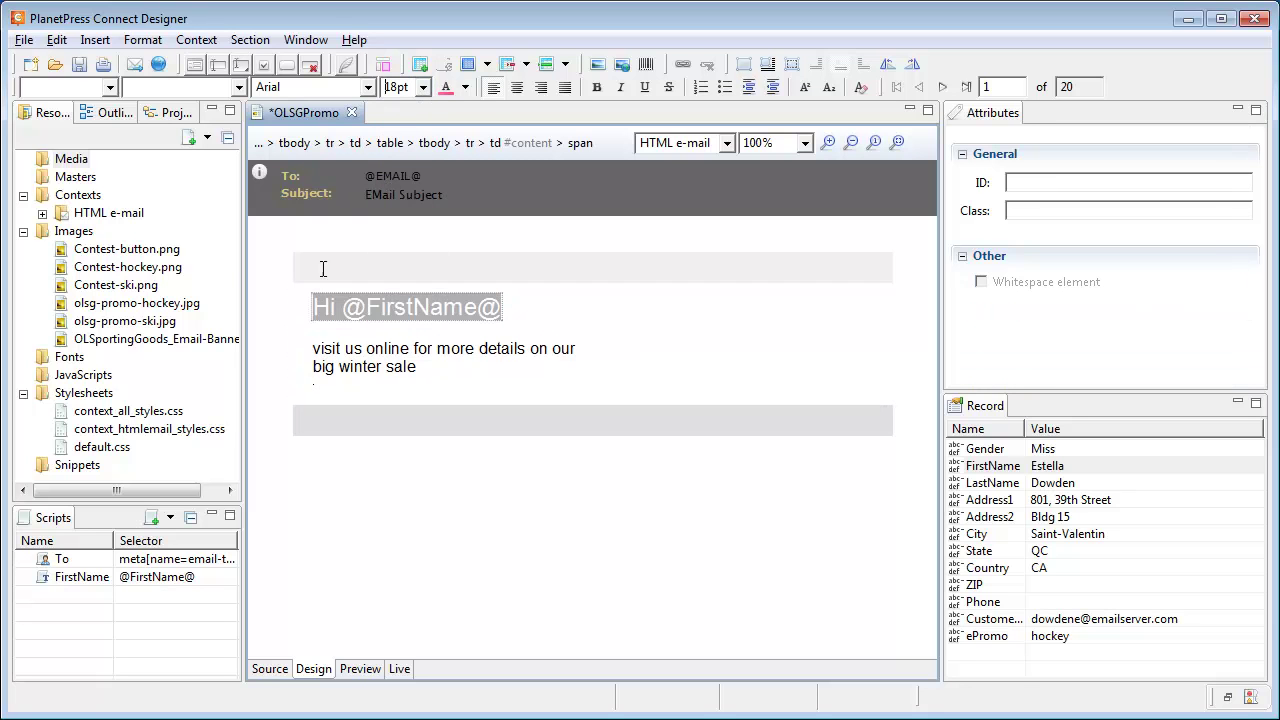
drag(314, 366, 416, 367)
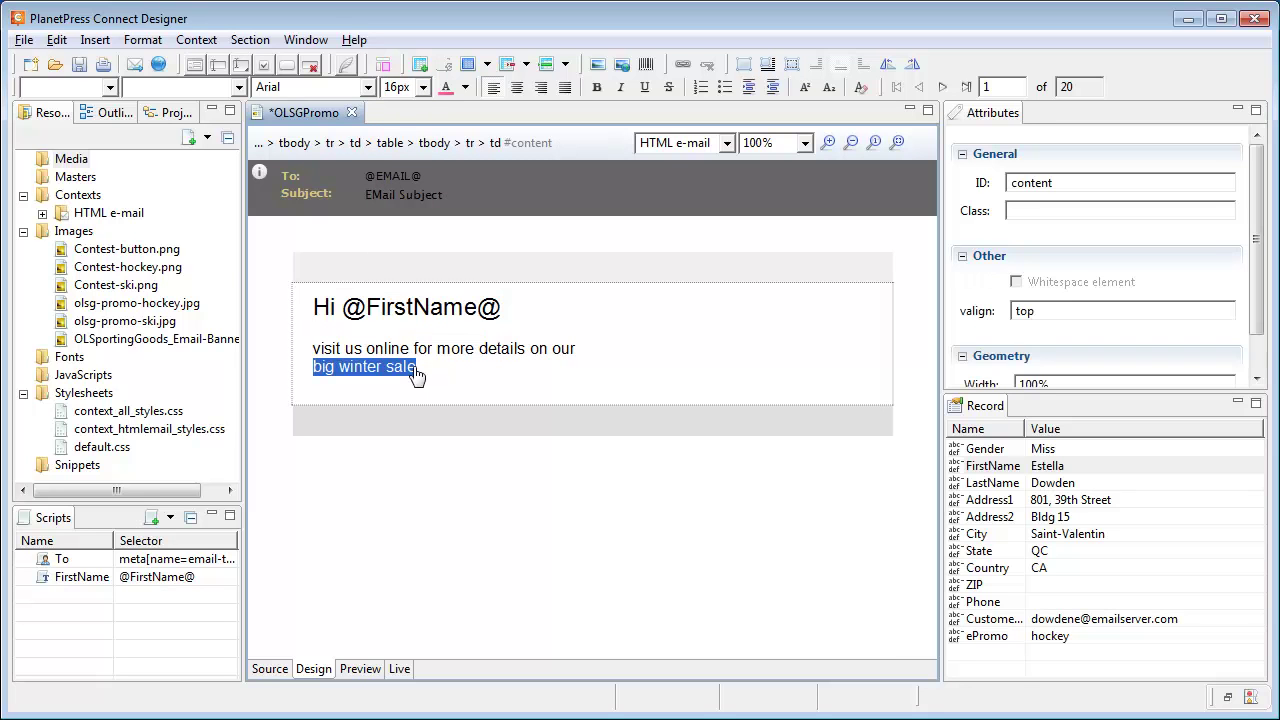
key(ctrl+b)
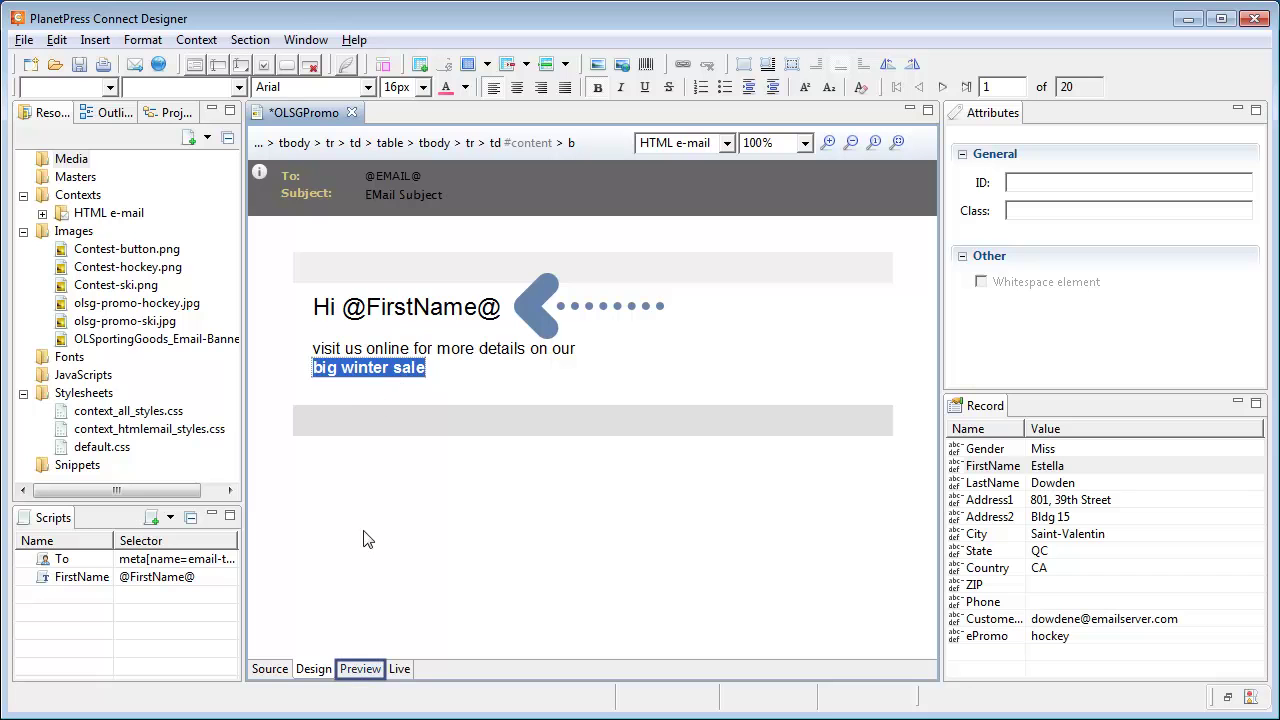
Preview the email with customer data, step through records and return to record 1.
click(362, 672)
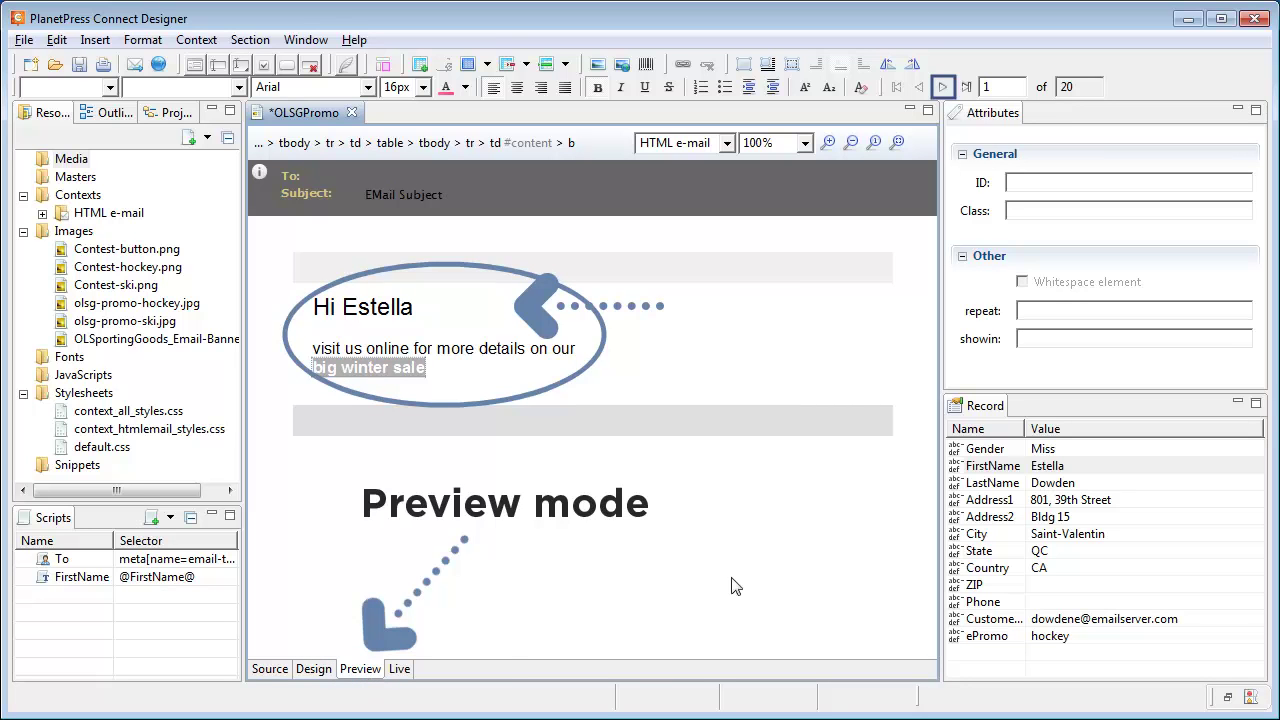
click(942, 87)
click(897, 88)
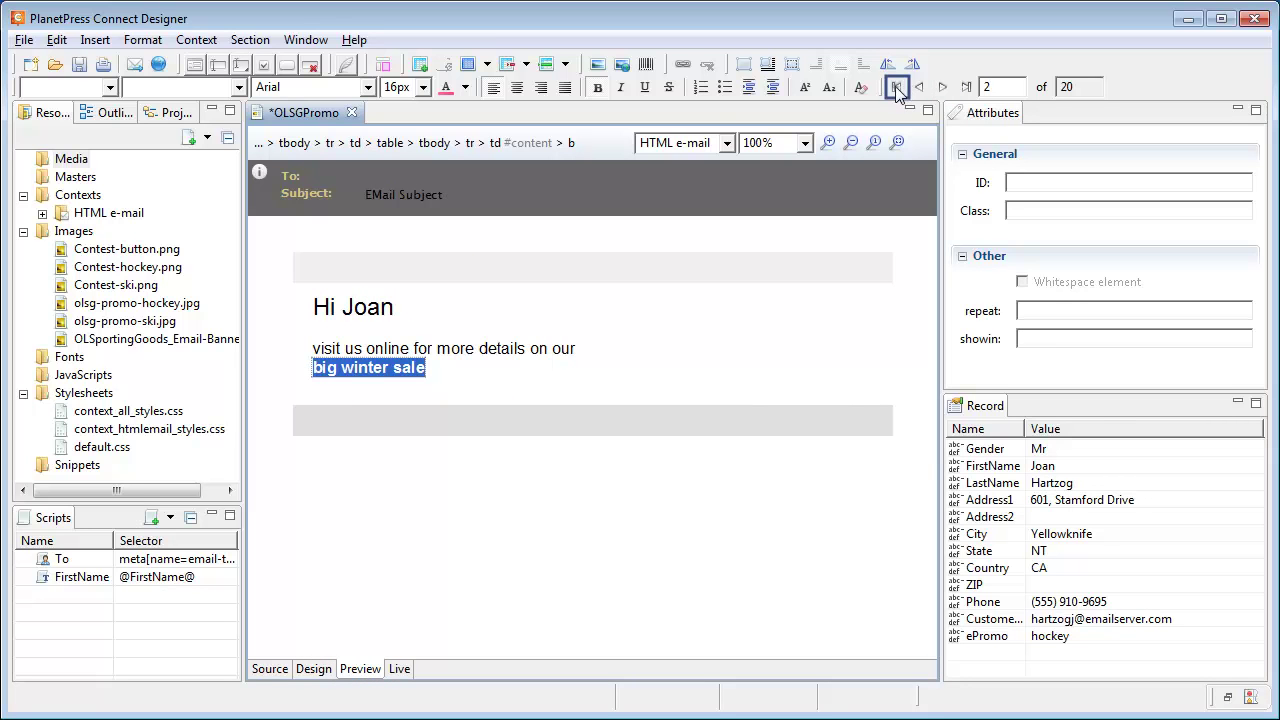
click(313, 669)
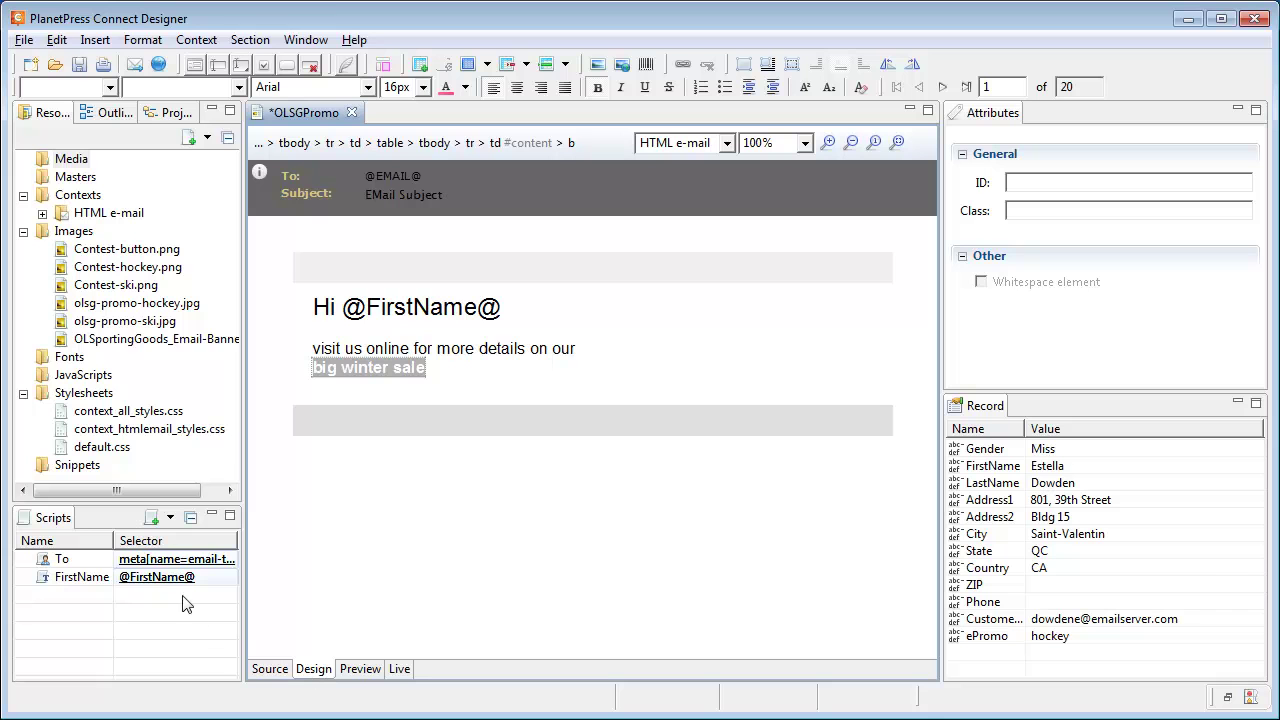
Place the OLSportingGoods banner, hockey promo image, CONTEST button and hockey promo-code banner in the body.
drag(130, 339, 590, 262)
drag(115, 304, 303, 515)
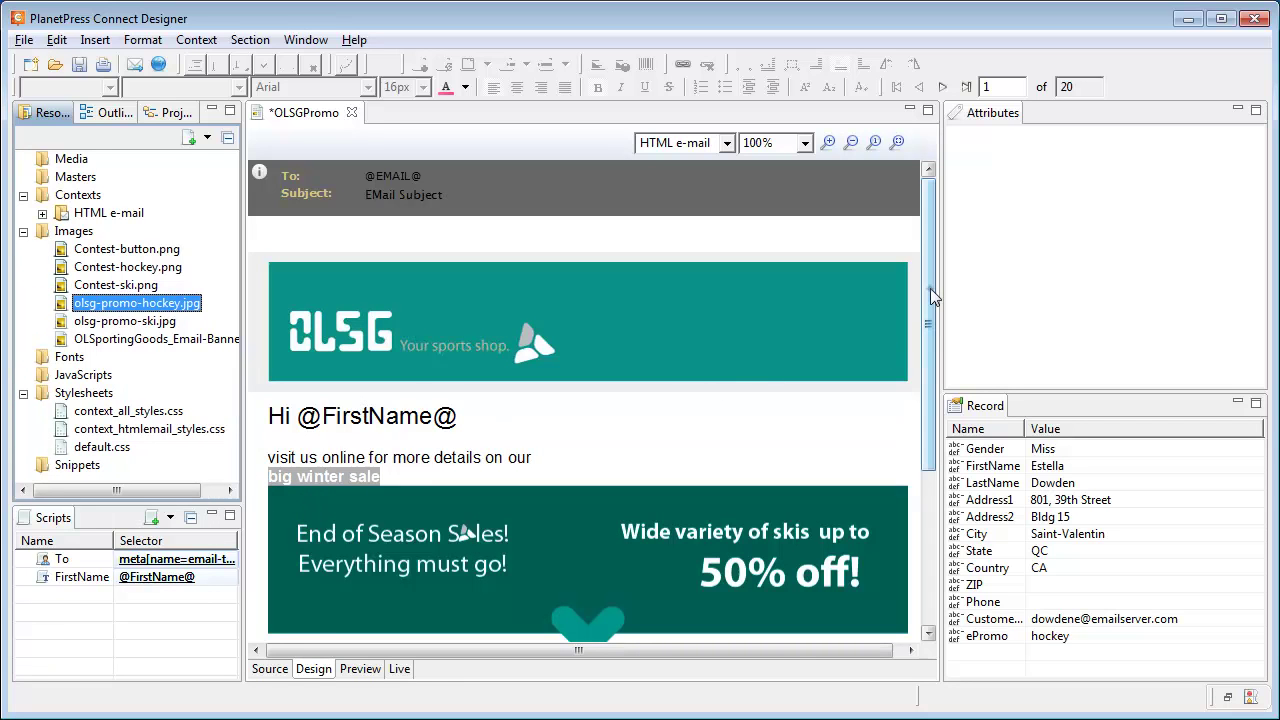
drag(930, 288, 927, 508)
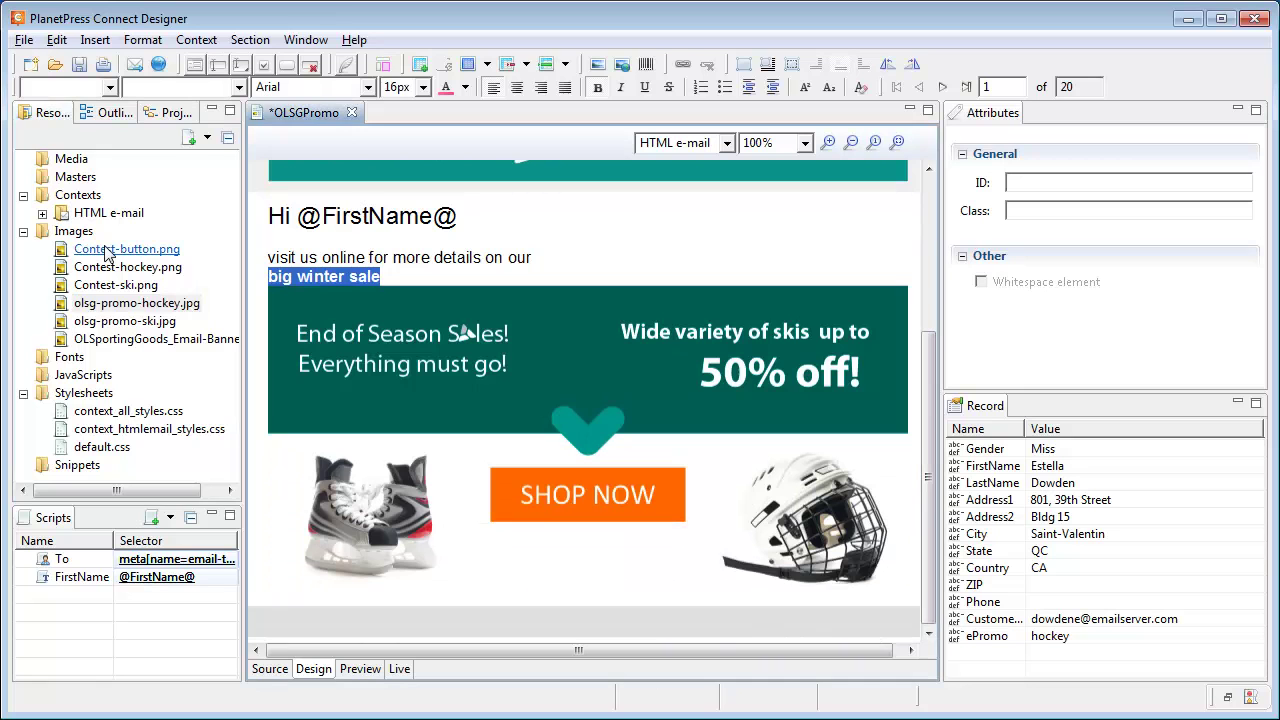
drag(107, 253, 902, 607)
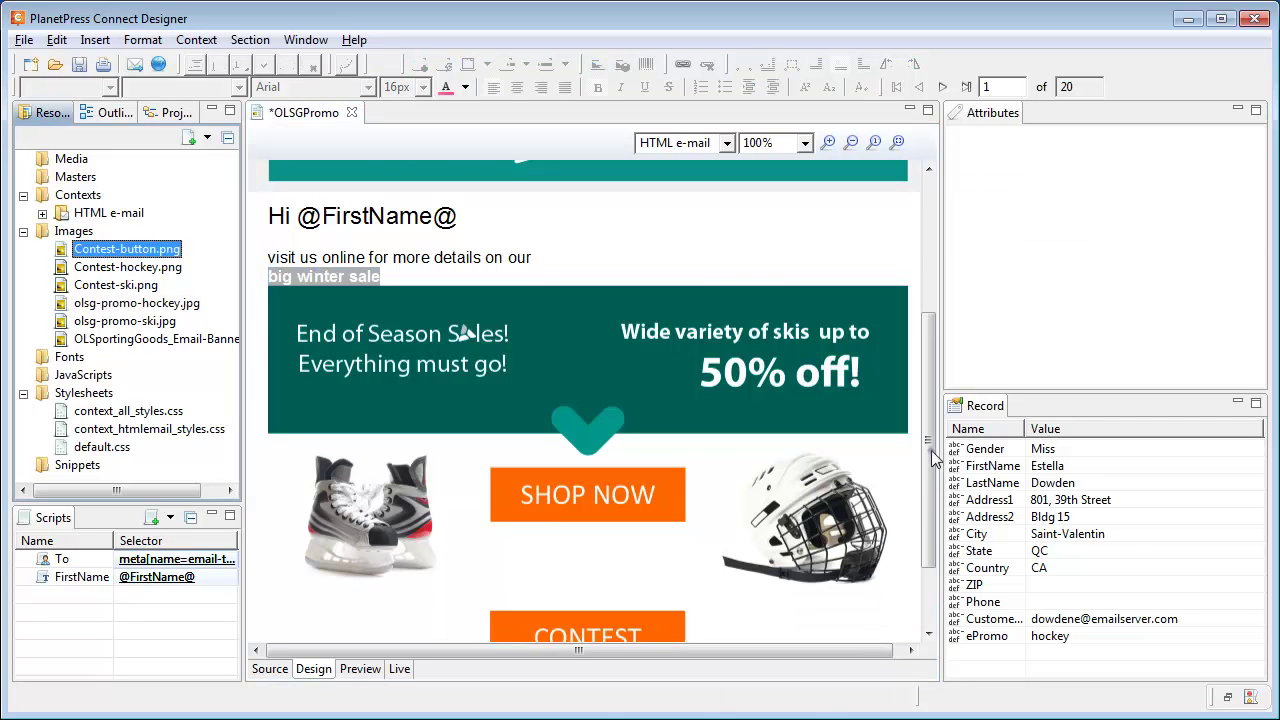
drag(110, 267, 836, 564)
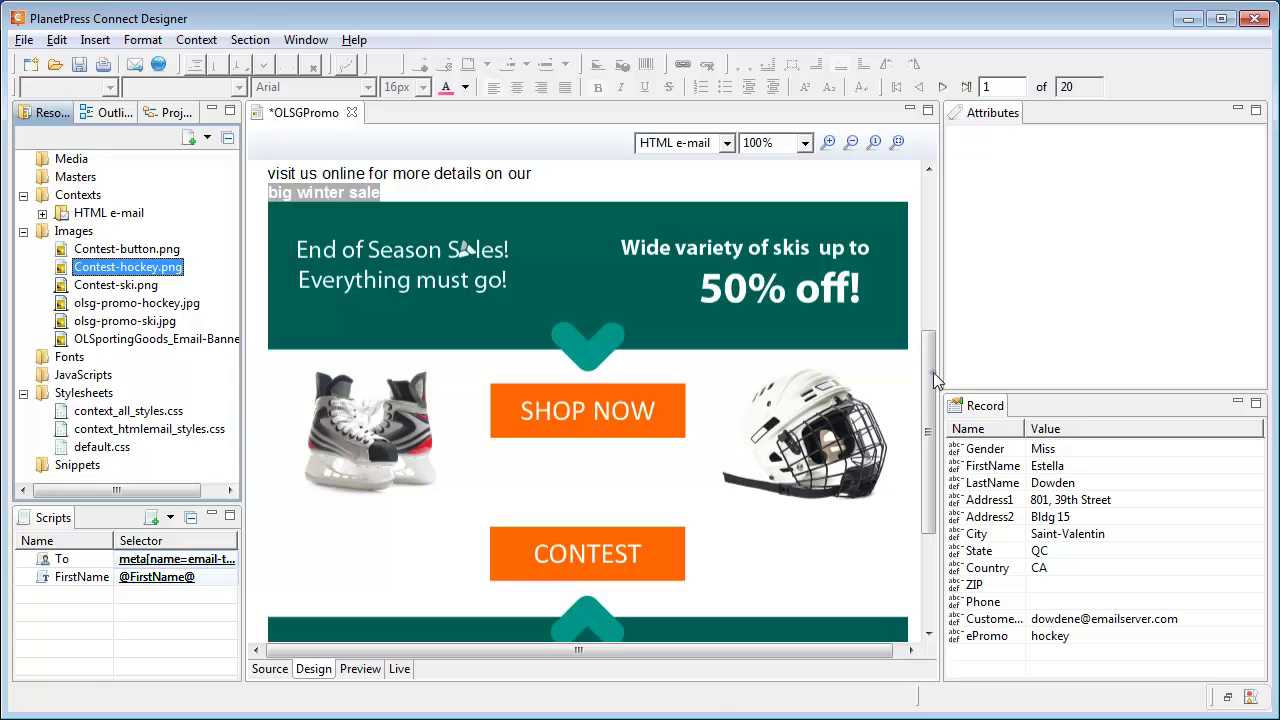
drag(935, 390, 935, 478)
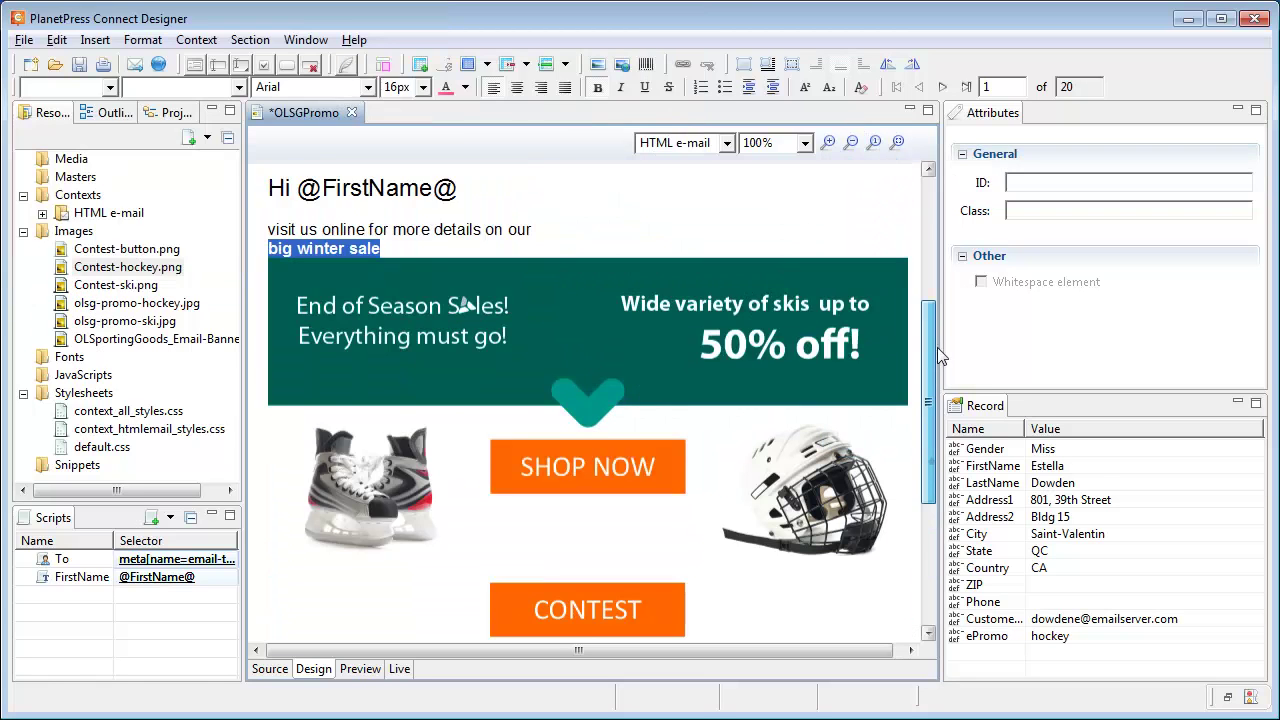
Give the hockey promo image the ID olsg-promo and start a Dynamic Image script.
scroll(932, 461, up, 1)
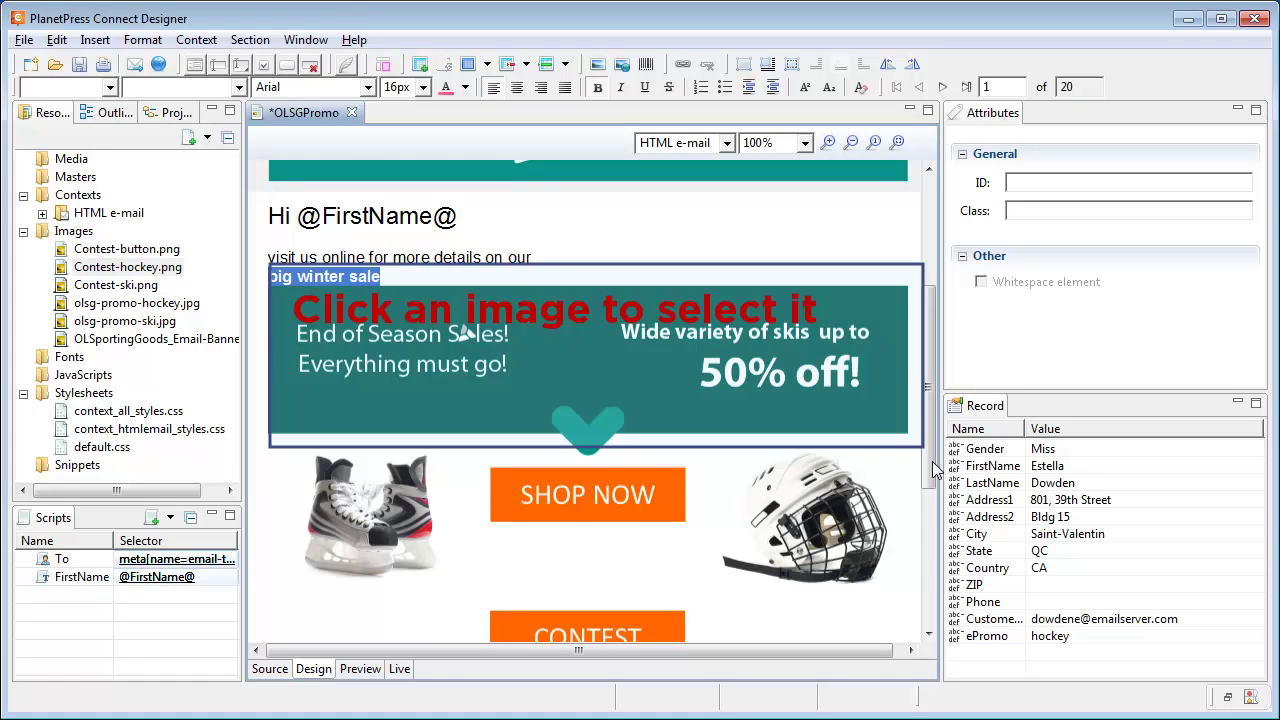
click(792, 355)
click(1070, 183)
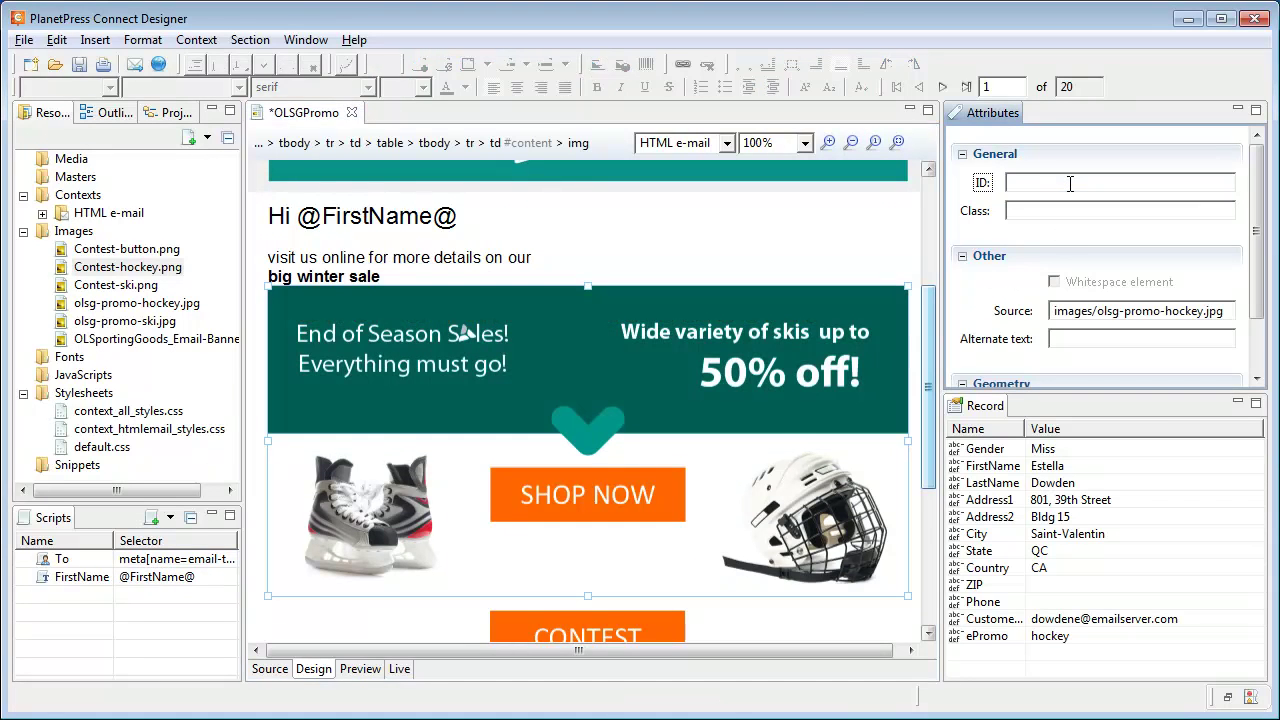
text(olsg-promo)
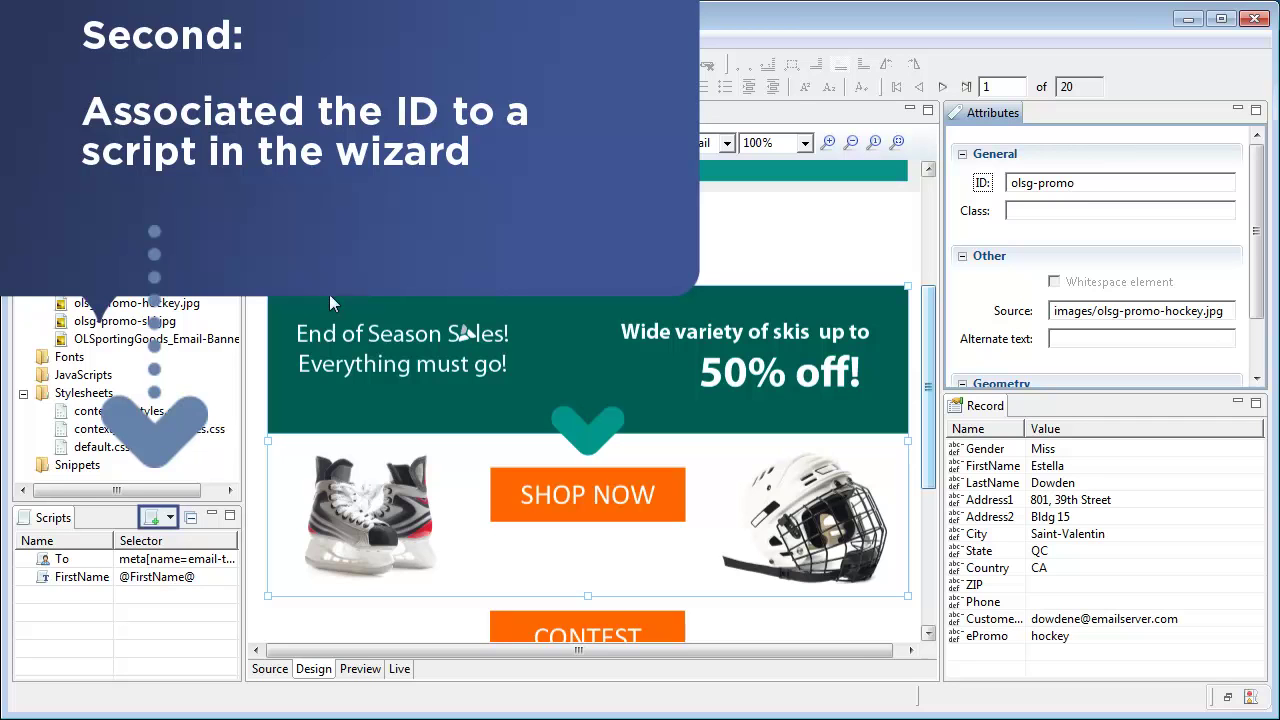
click(171, 518)
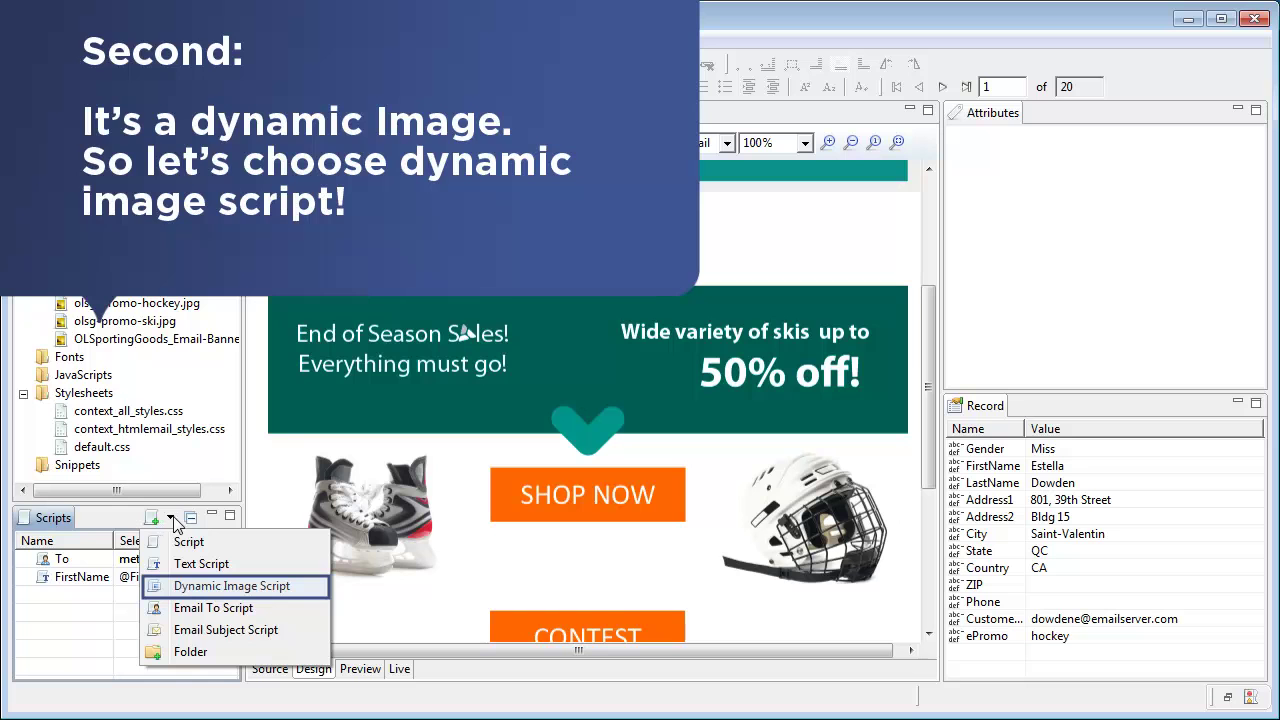
Create a Dynamic Image script for #olsg-promo using prefix images/olsg-promo- and the ePromo field.
click(185, 588)
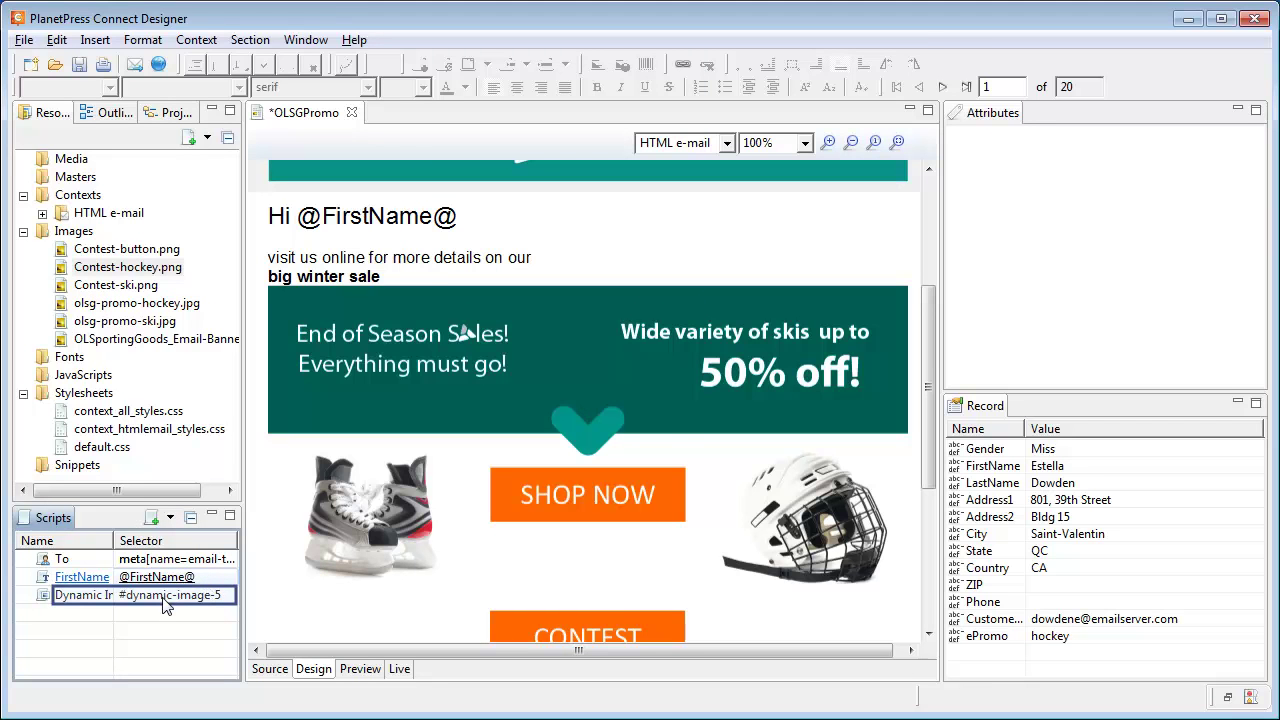
double_click(166, 600)
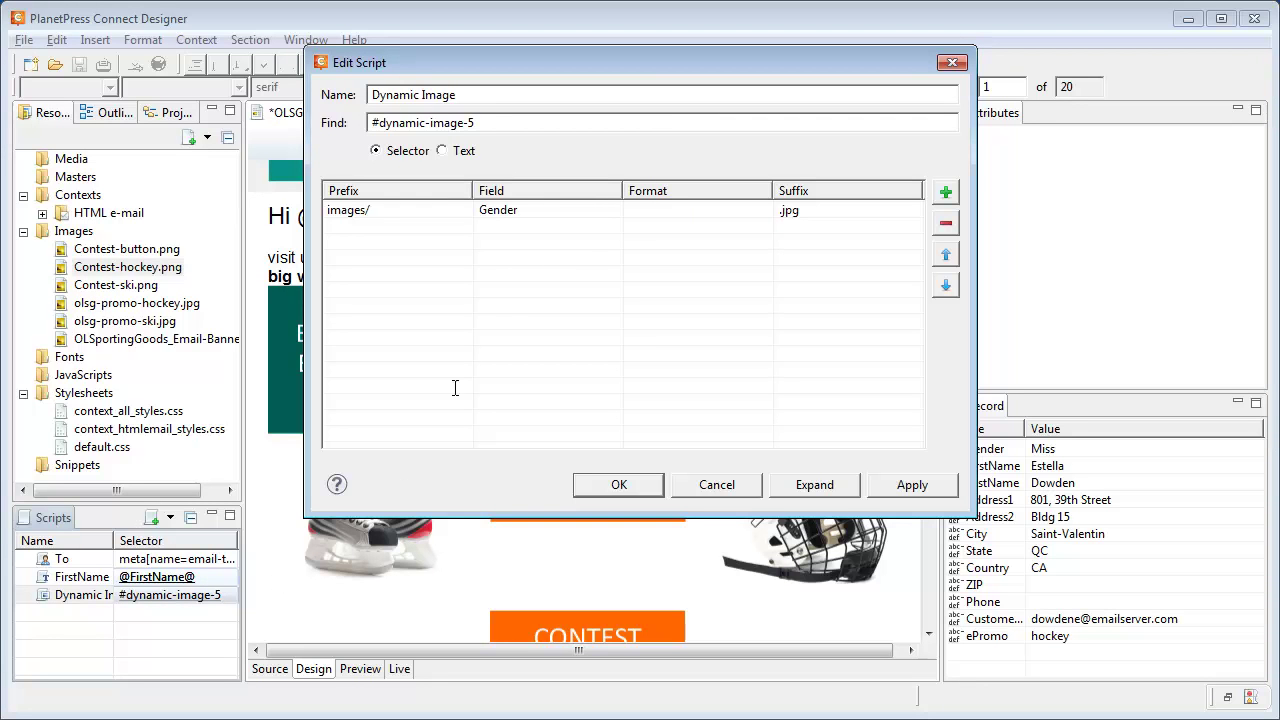
drag(491, 122, 383, 127)
text(olsg-promo)
key(Tab)
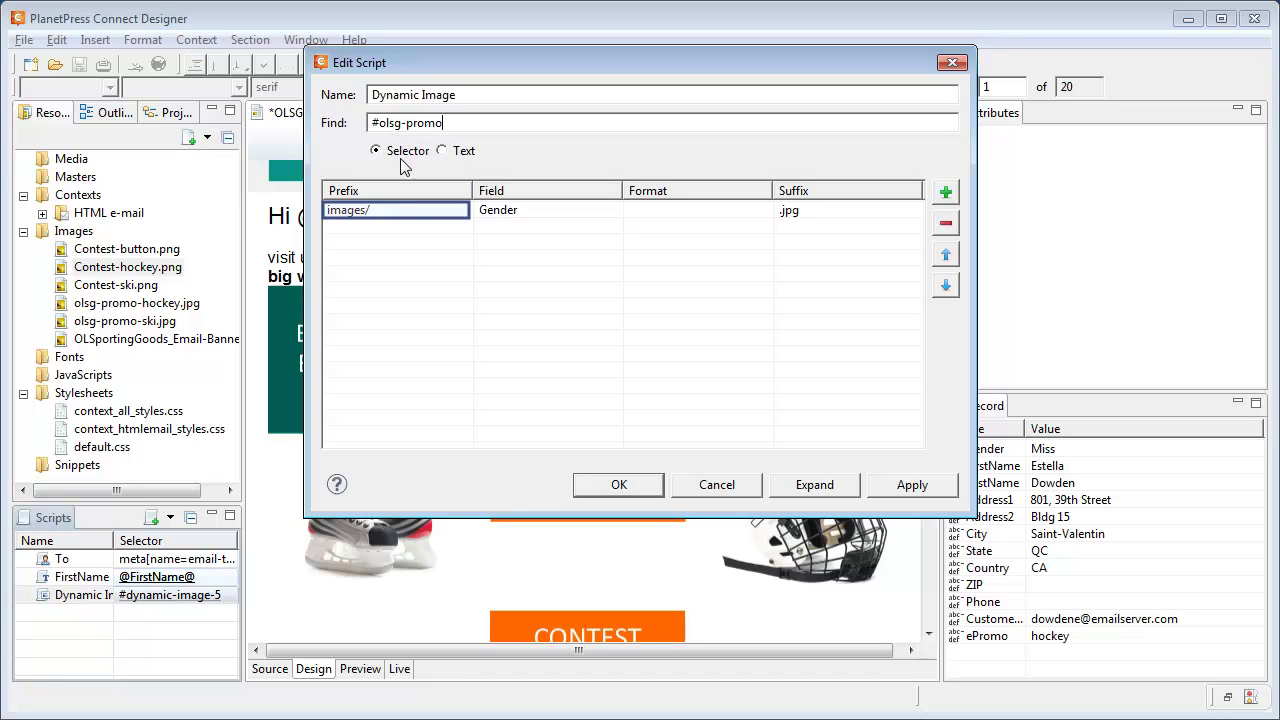
click(405, 217)
click(404, 210)
text(olsg-promo-)
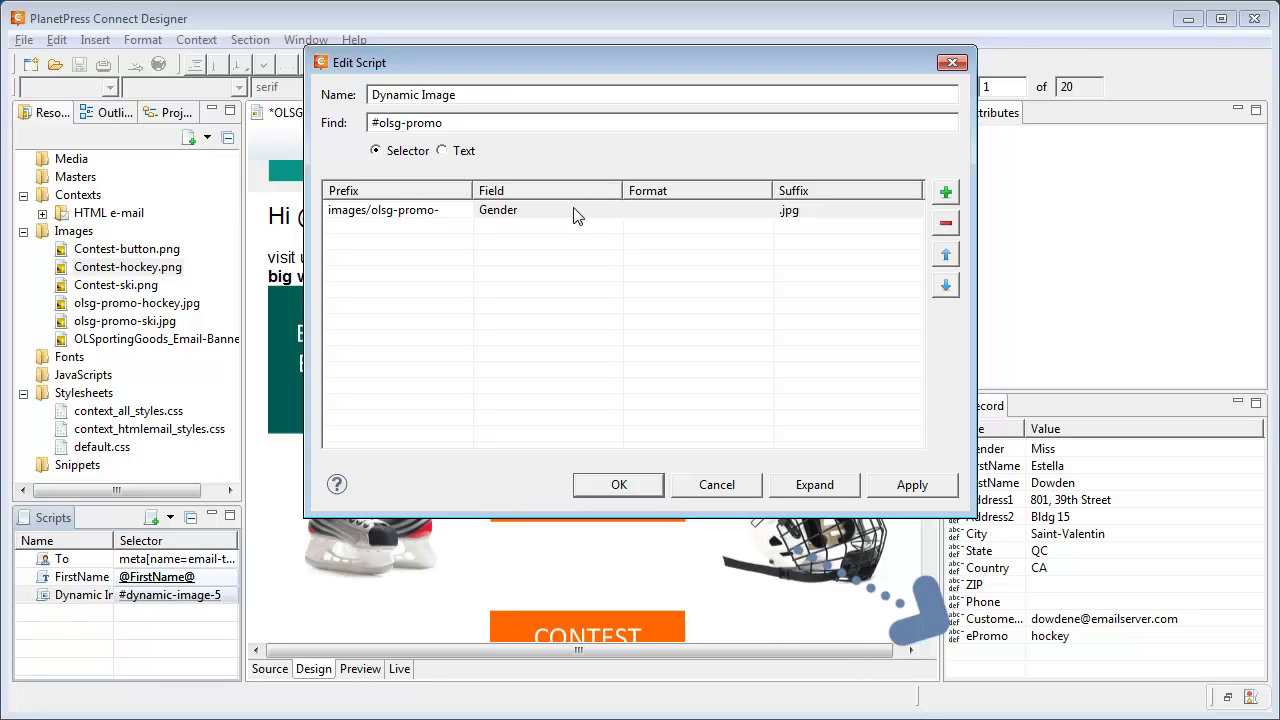
click(615, 216)
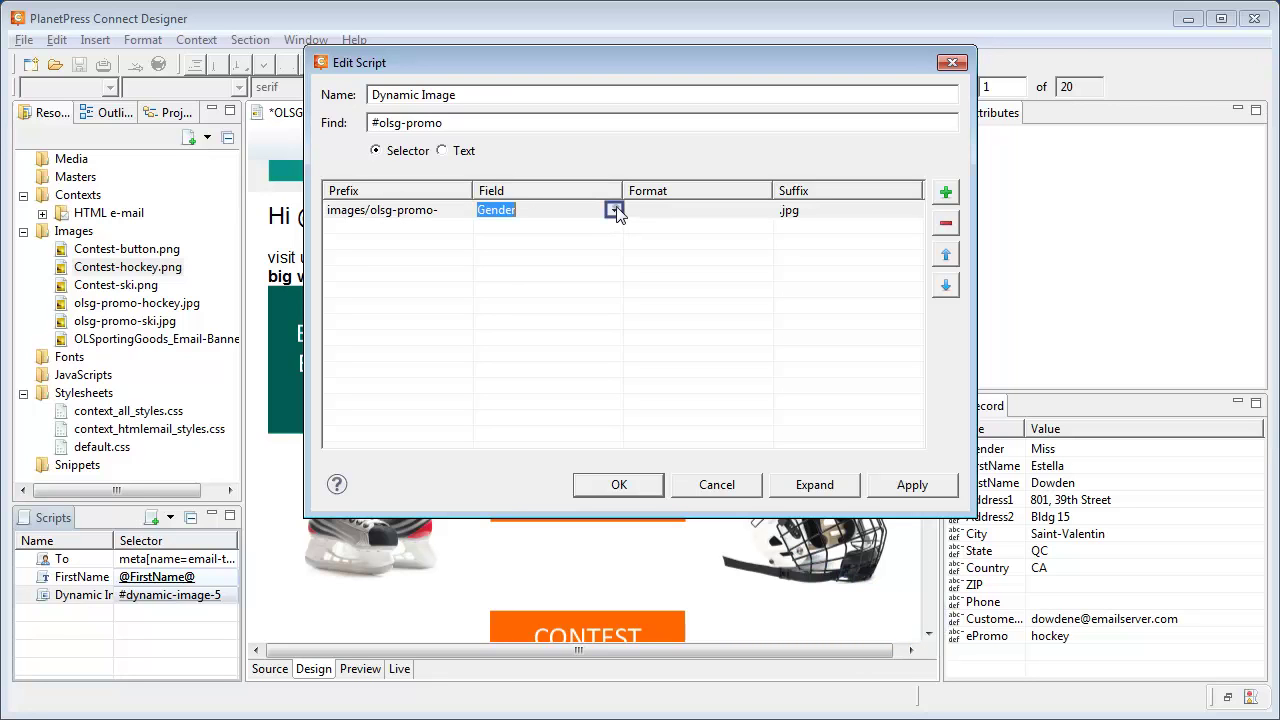
click(615, 211)
click(513, 398)
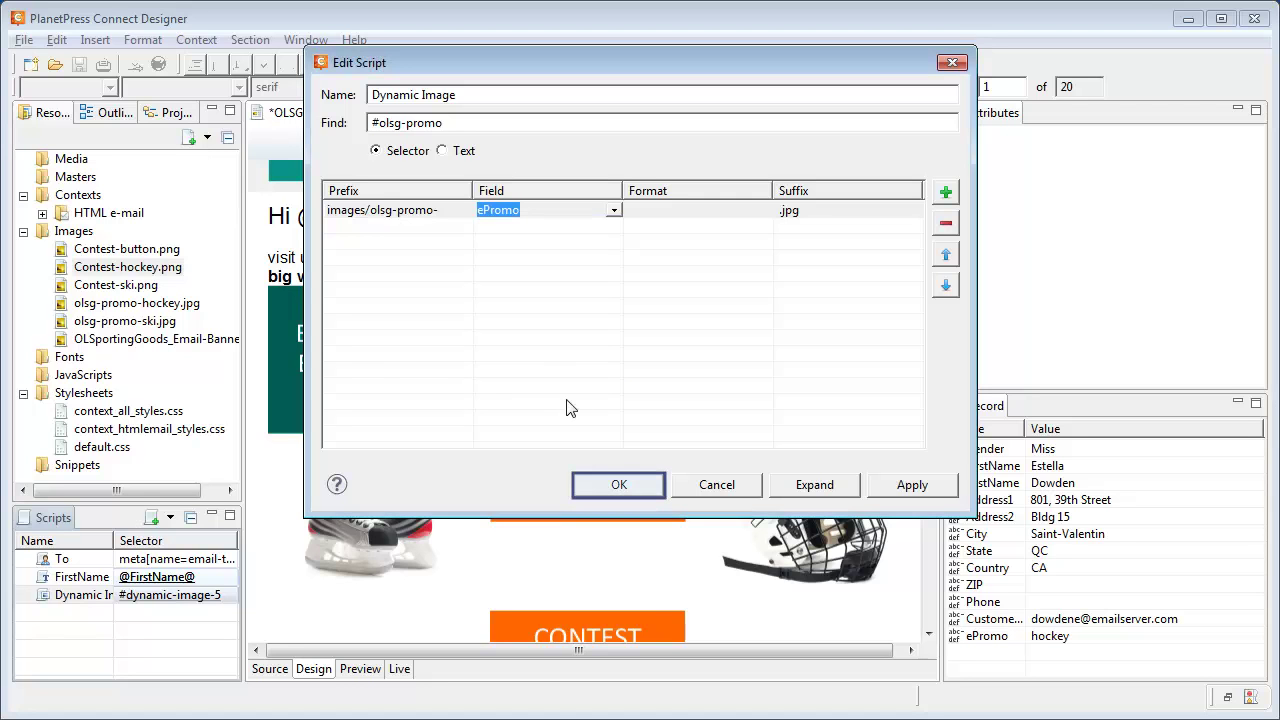
click(618, 483)
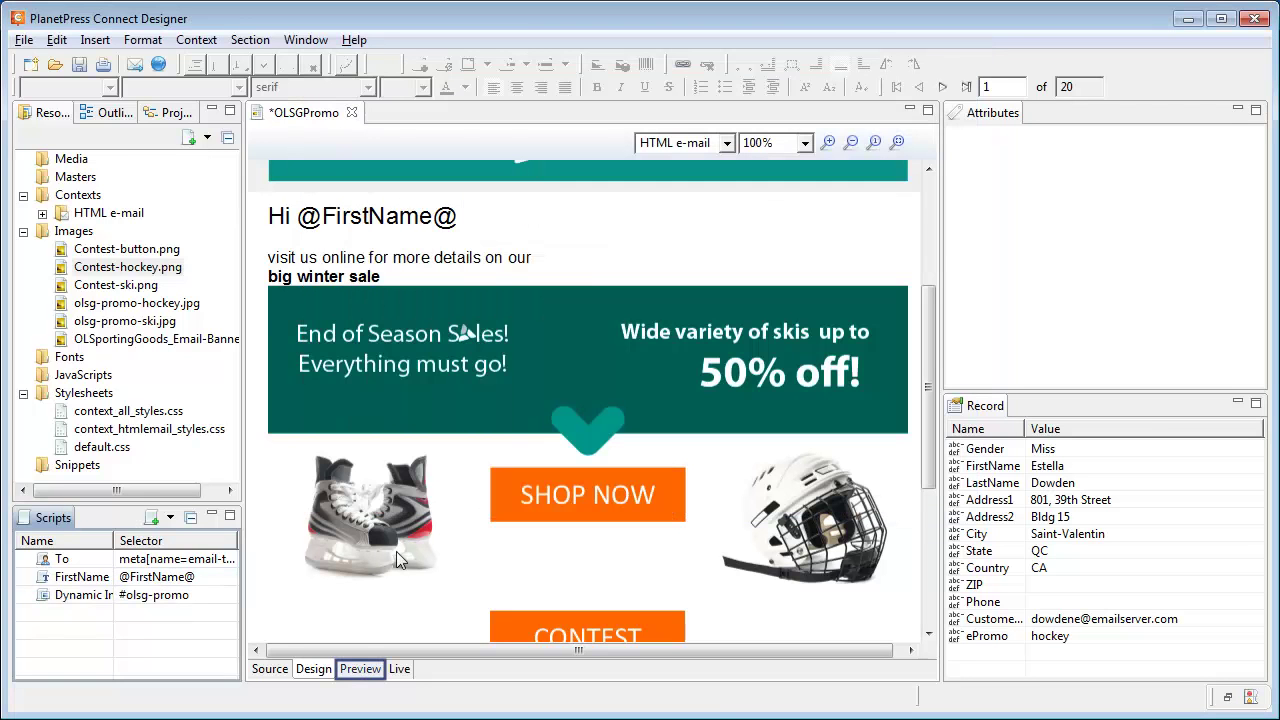
Preview the email and move forward to record 3.
click(360, 670)
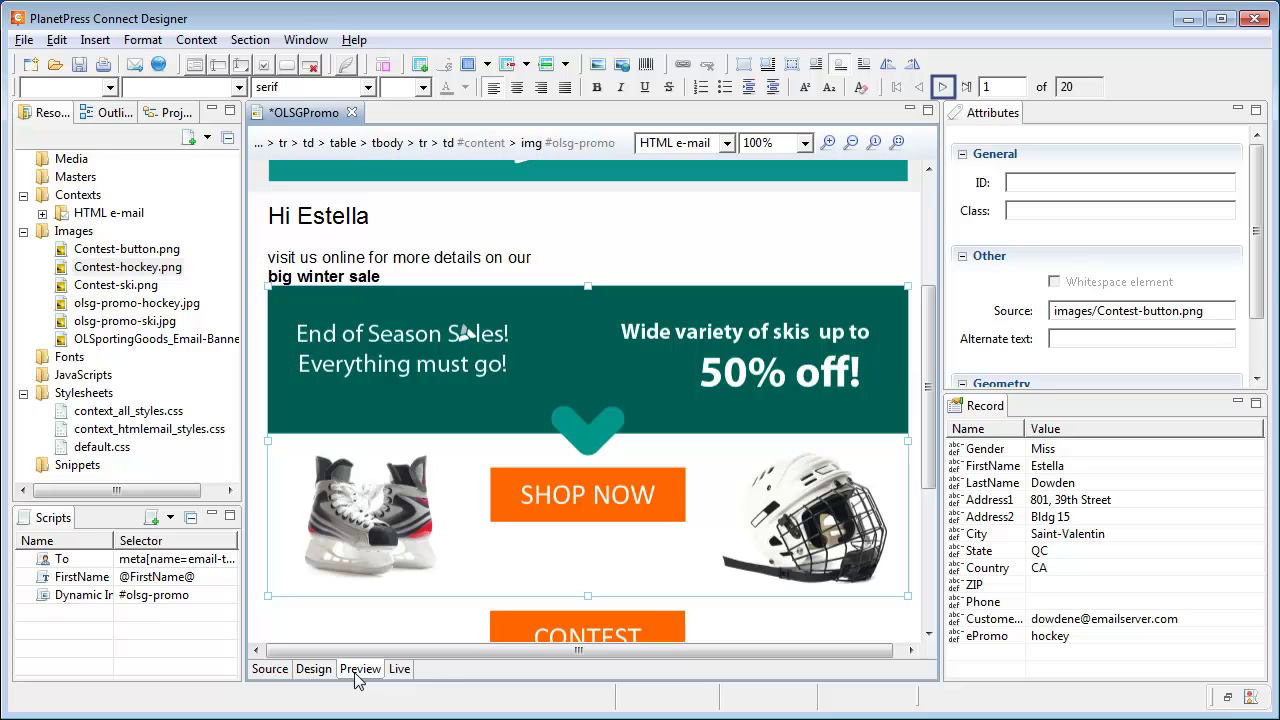
click(941, 87)
click(941, 87)
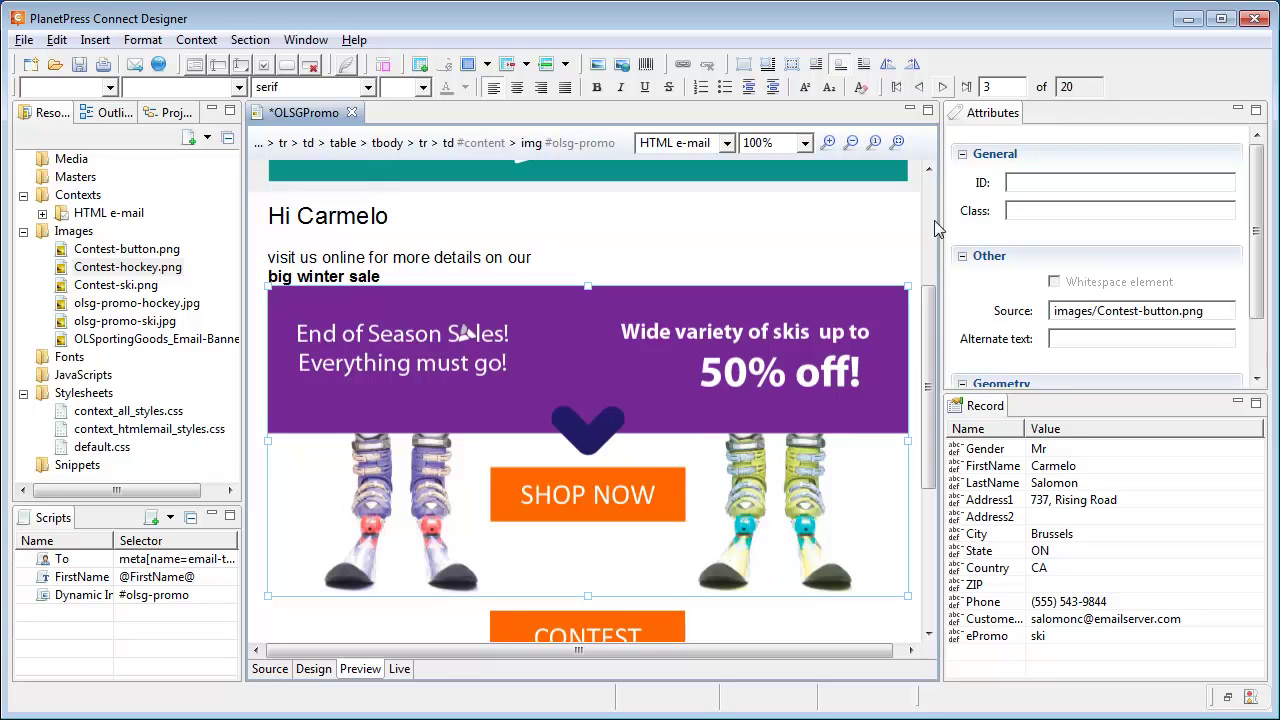
Give the promo-code banner image the ID contest.
drag(936, 305, 749, 474)
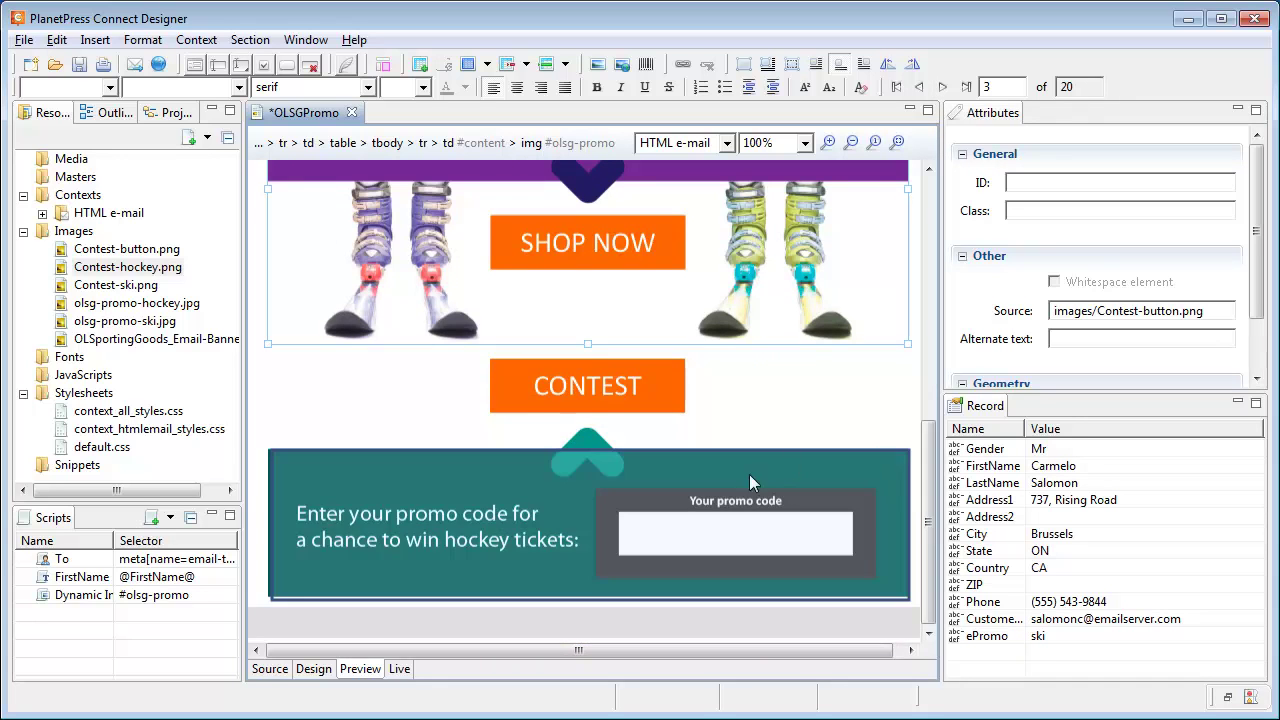
click(744, 488)
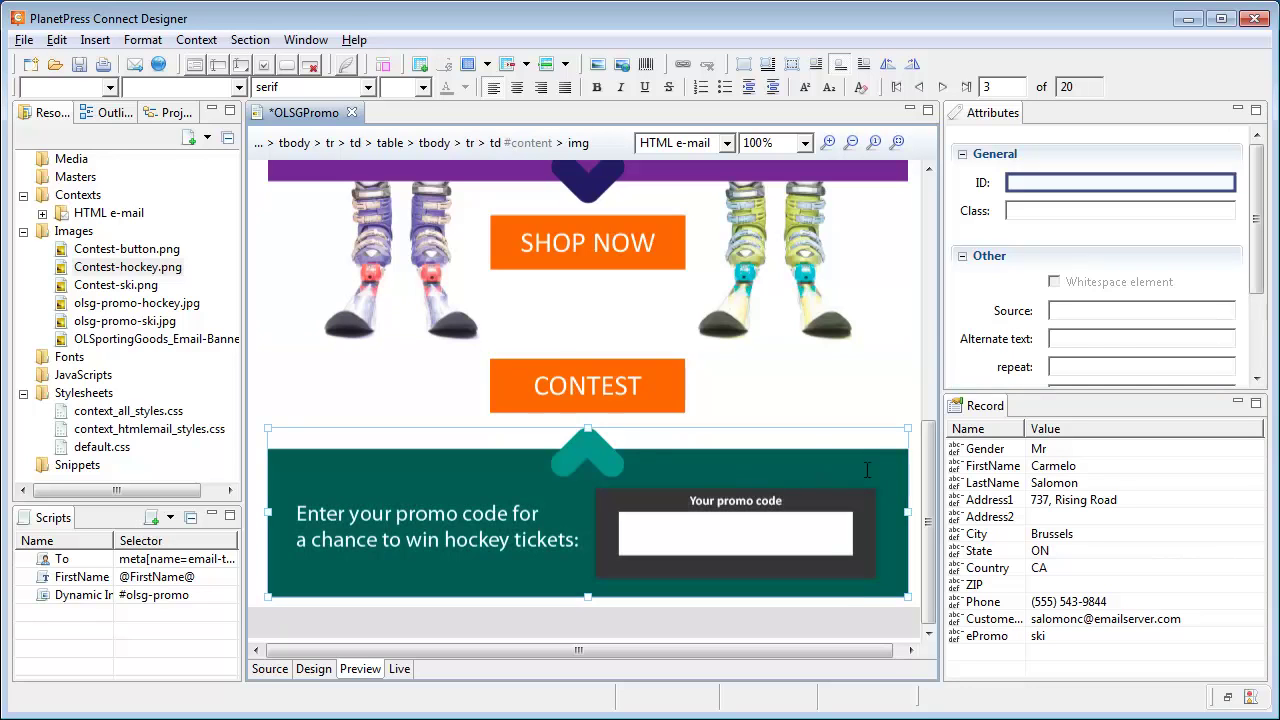
click(1053, 180)
text(contest)
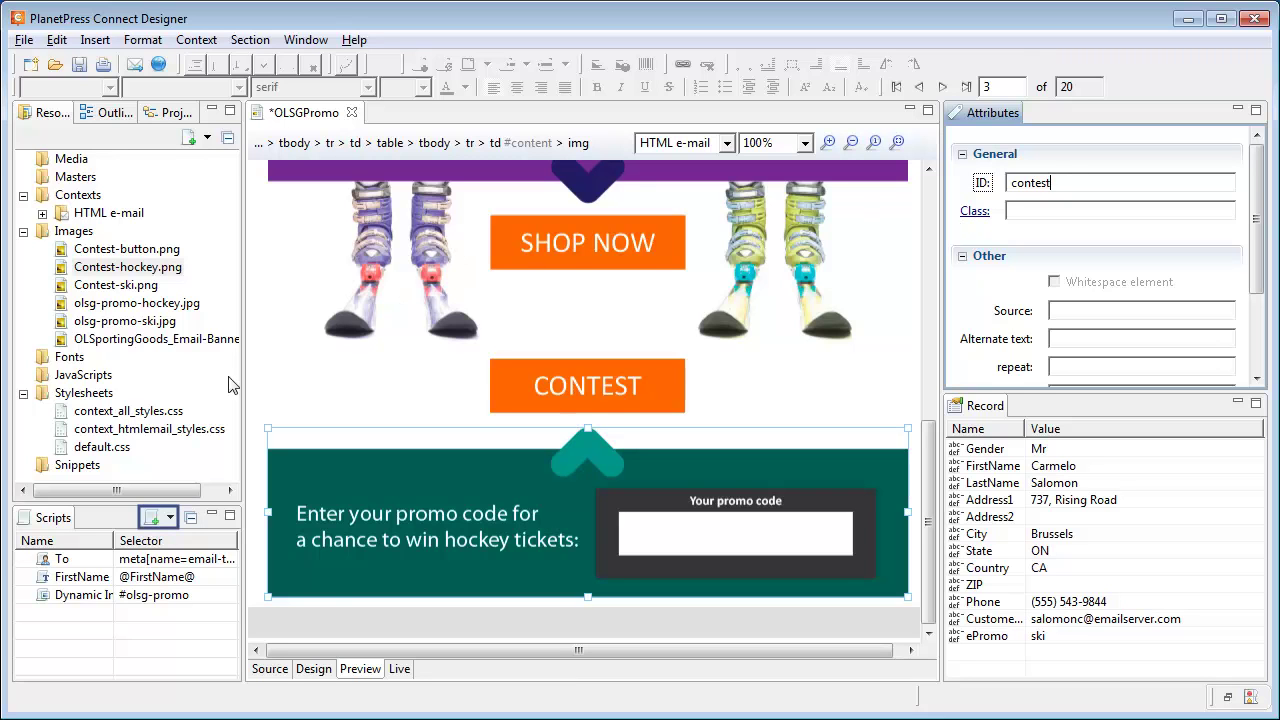
click(172, 519)
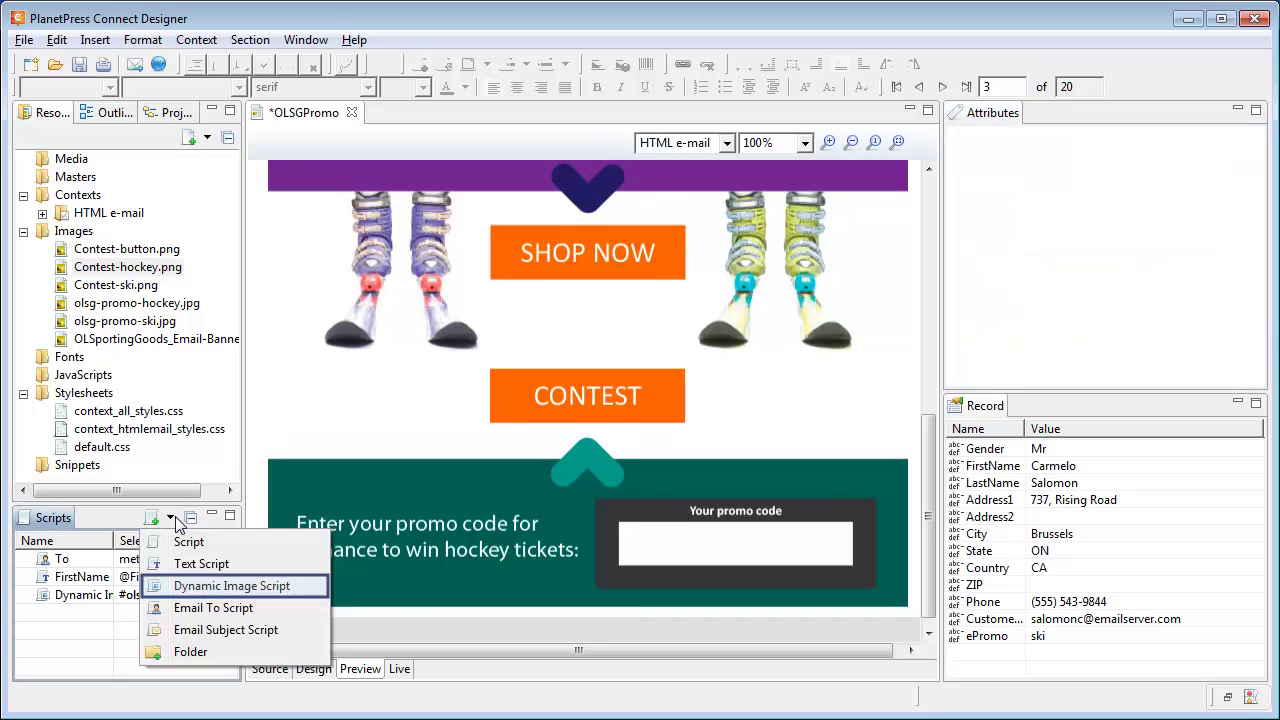
Add a second Dynamic Image script targeting #contest with the prefix images/Contest-.
click(193, 591)
double_click(168, 613)
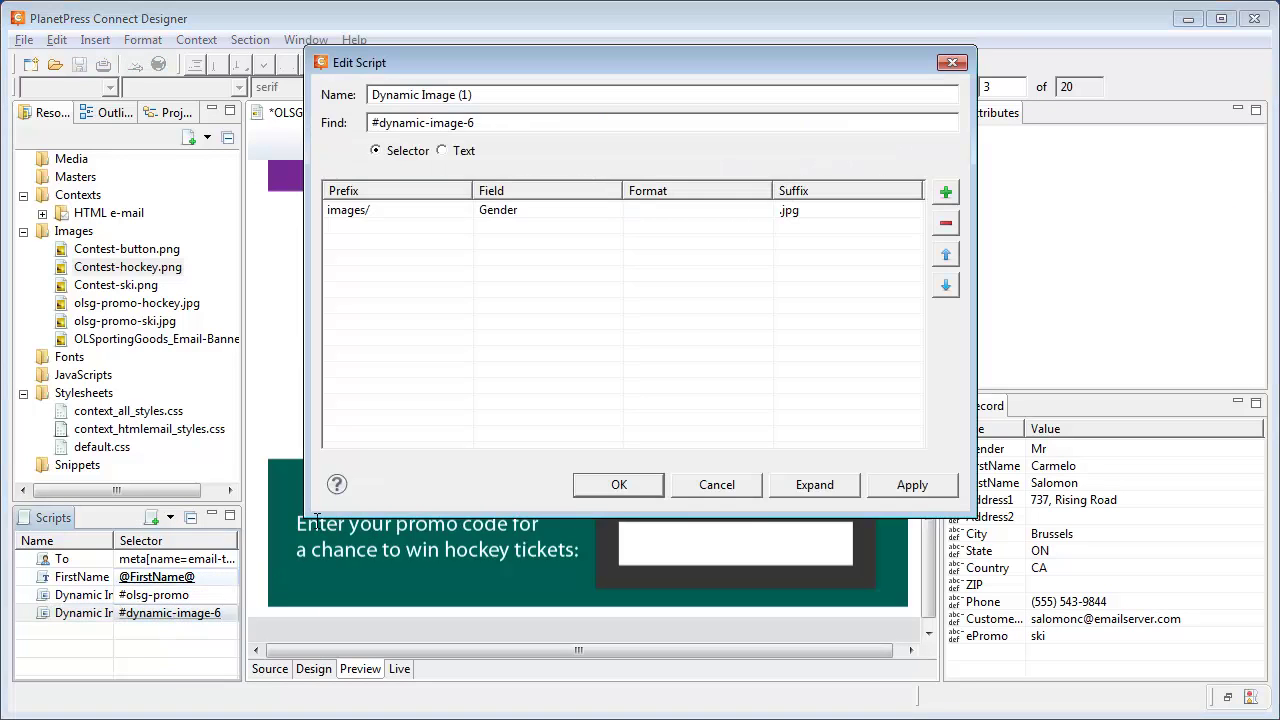
drag(372, 122, 544, 121)
text(#contest)
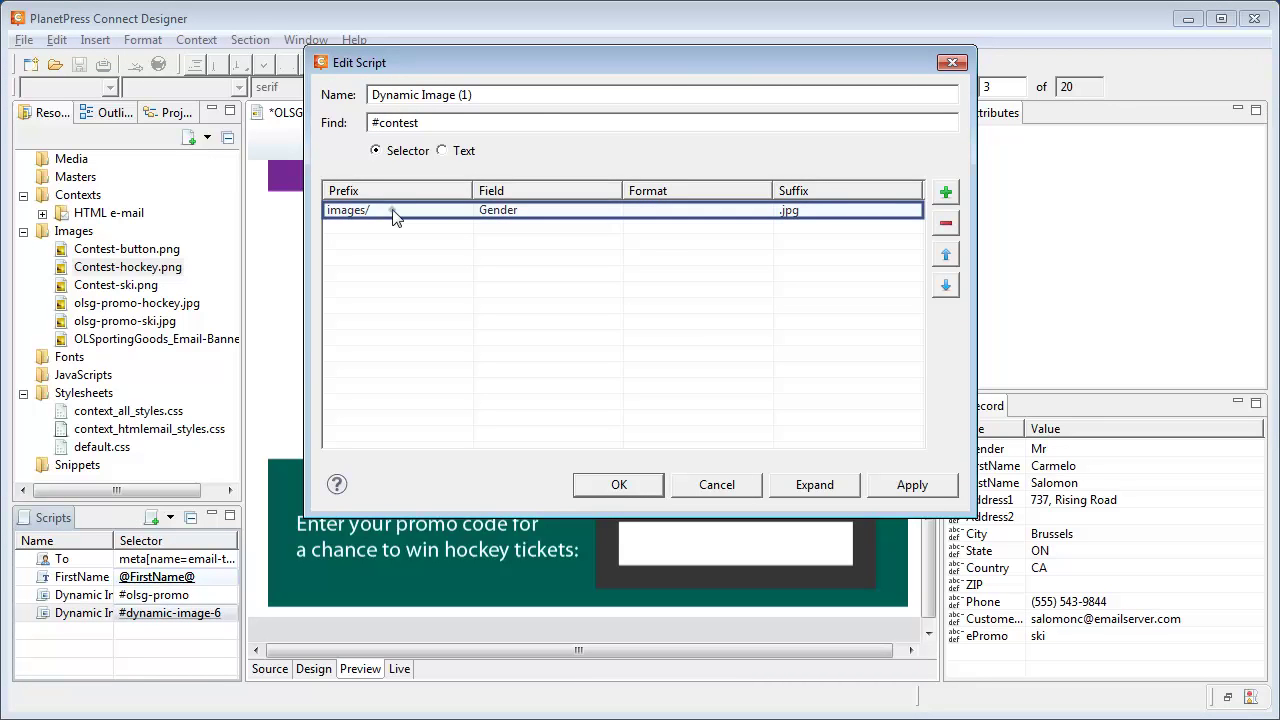
click(396, 214)
click(405, 214)
text(Con)
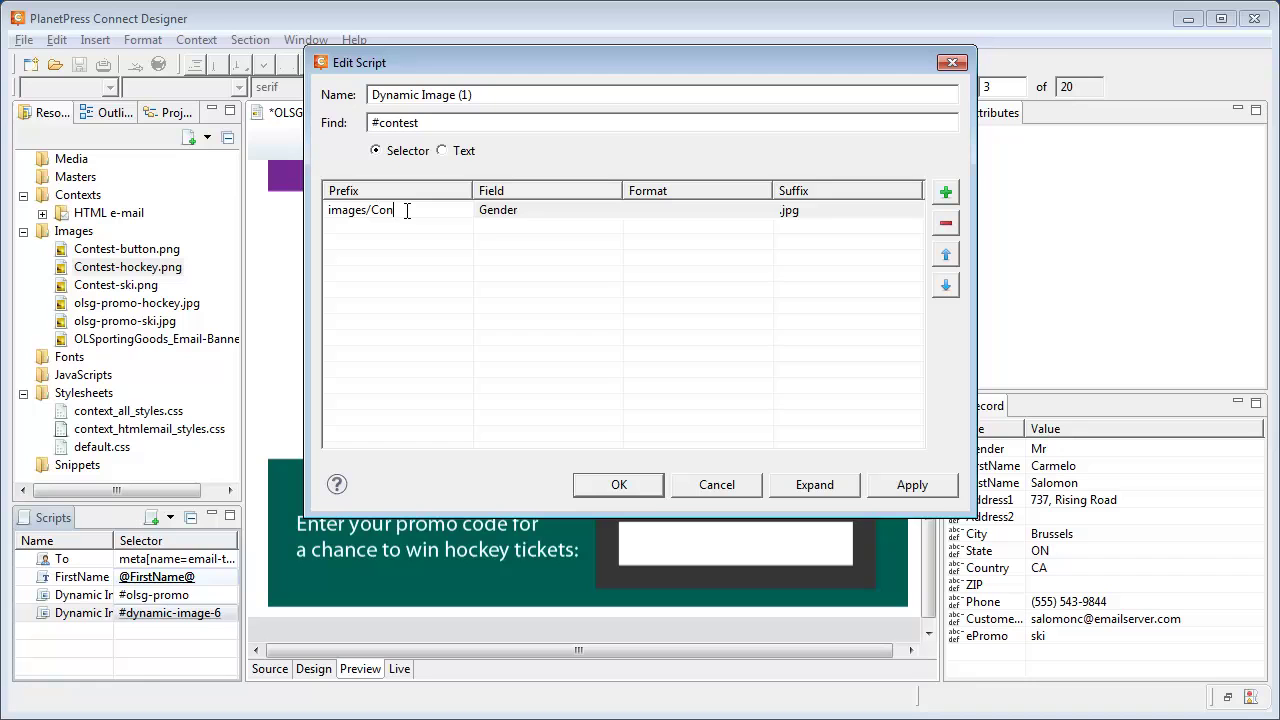
text(test-)
Set the contest script's suffix to .png and its field to ePromo, then confirm.
click(859, 212)
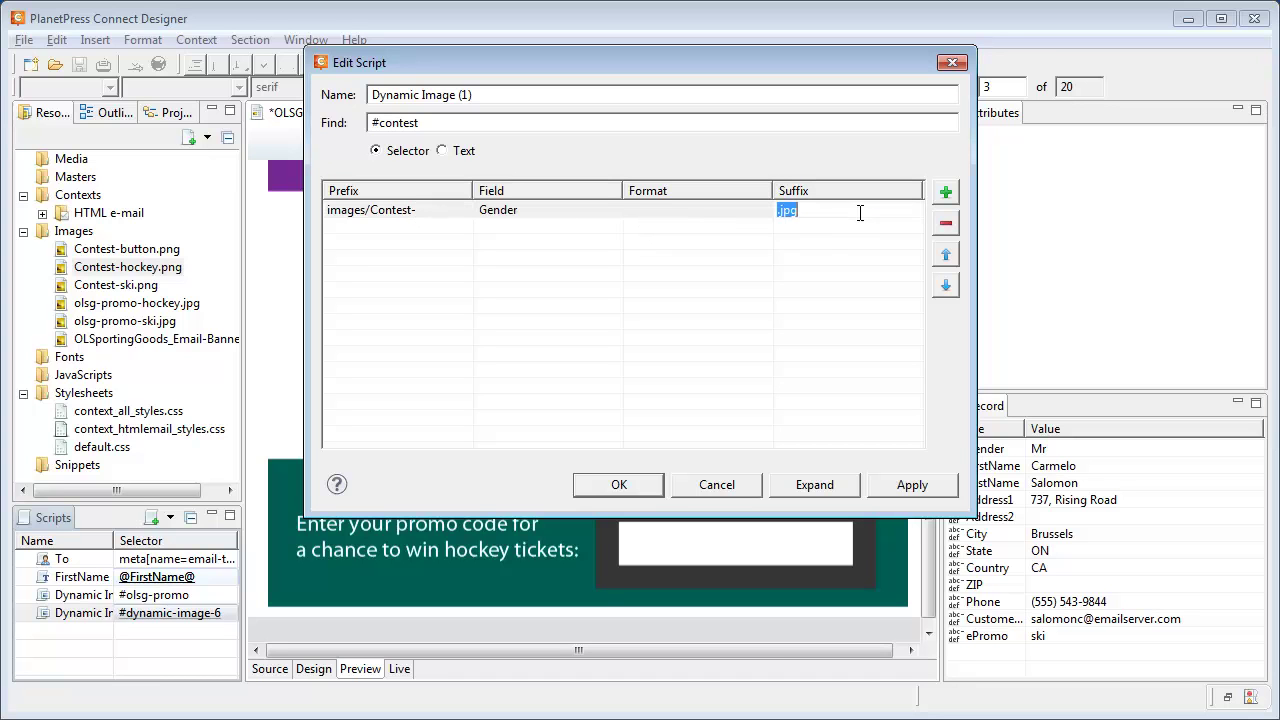
text(.png)
key(BackSpace)
key(BackSpace)
key(BackSpace)
text(png)
key(Return)
click(608, 212)
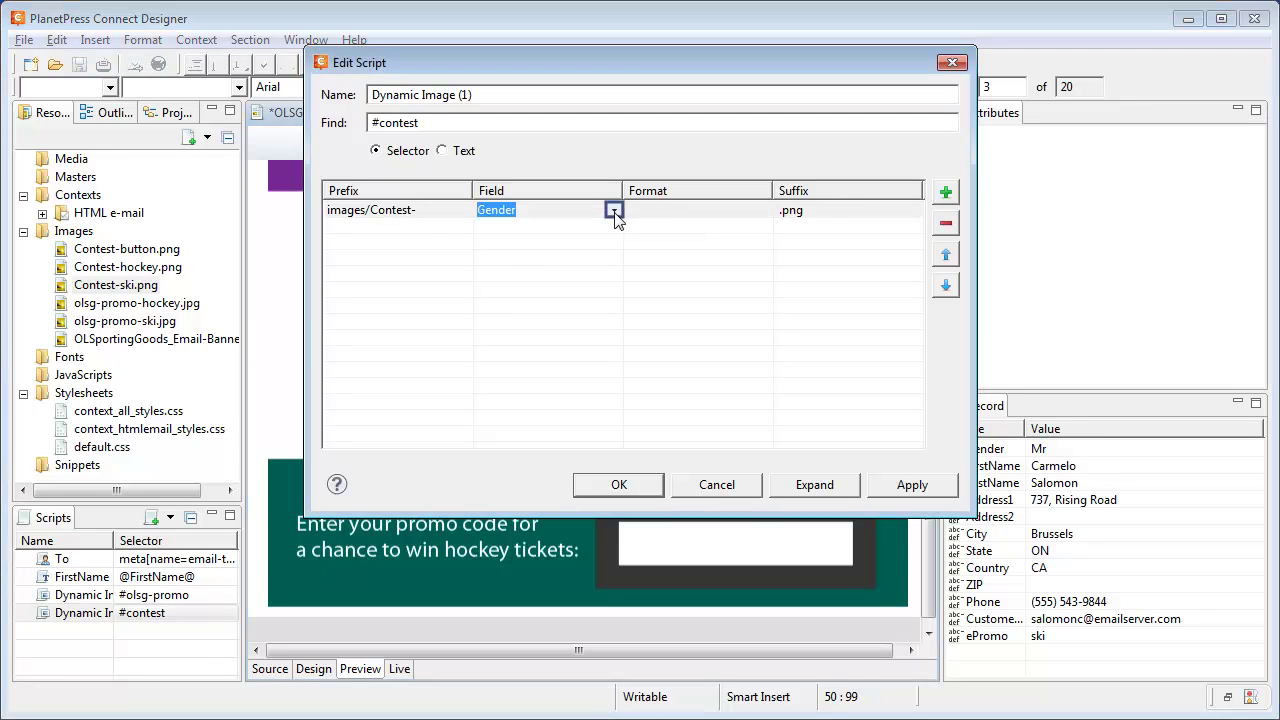
click(615, 211)
click(500, 393)
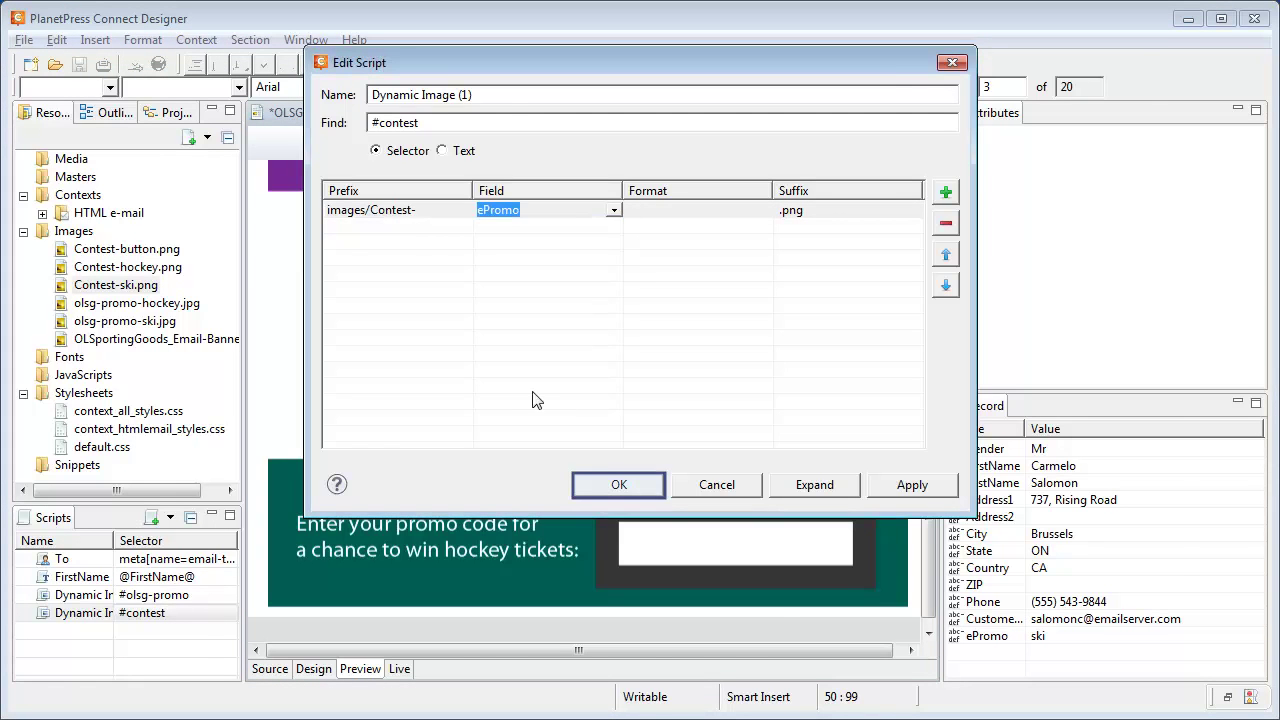
click(617, 485)
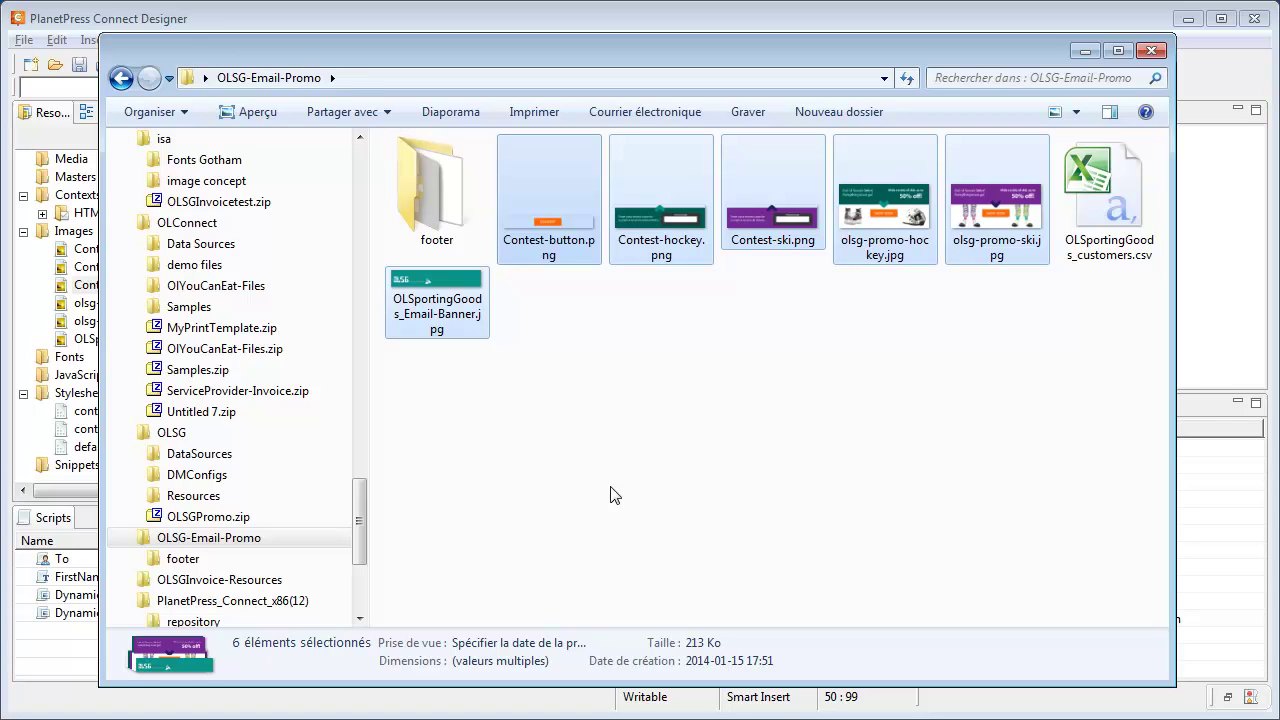
Add the footer's five PNGs to Images, snippet.html to Snippets and style.css to Stylesheets.
key(ctrl+c)
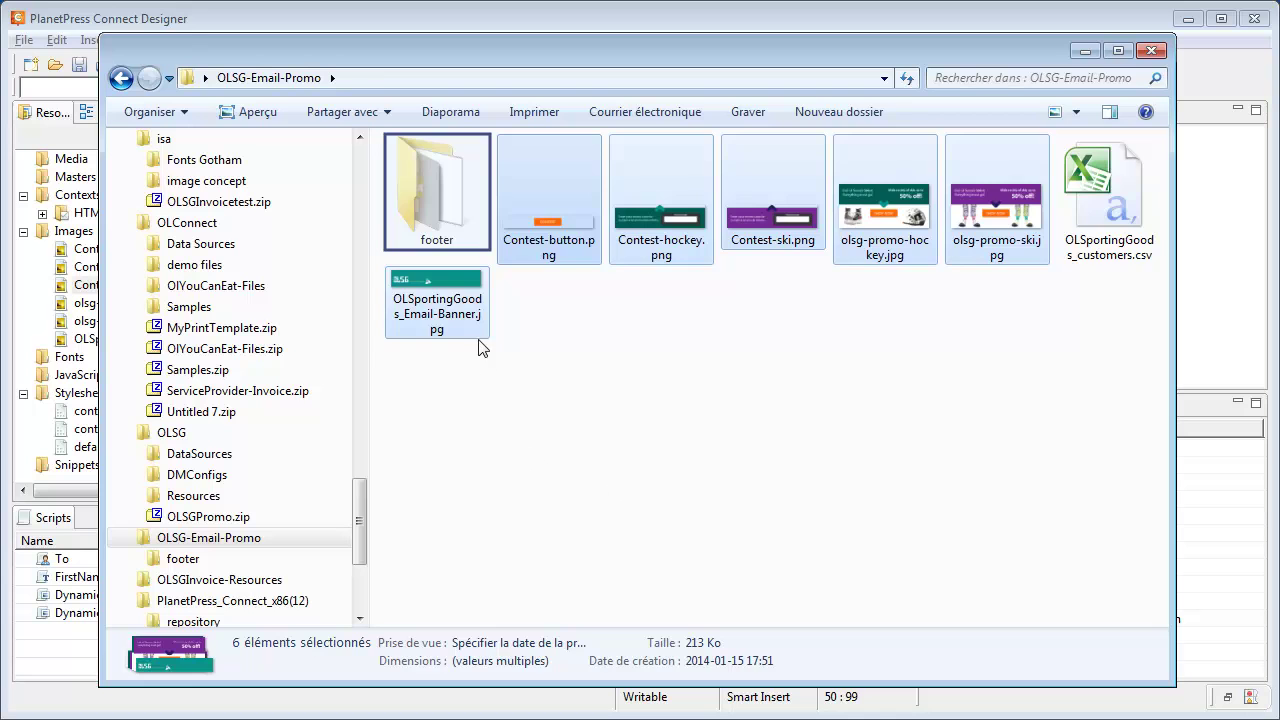
double_click(470, 205)
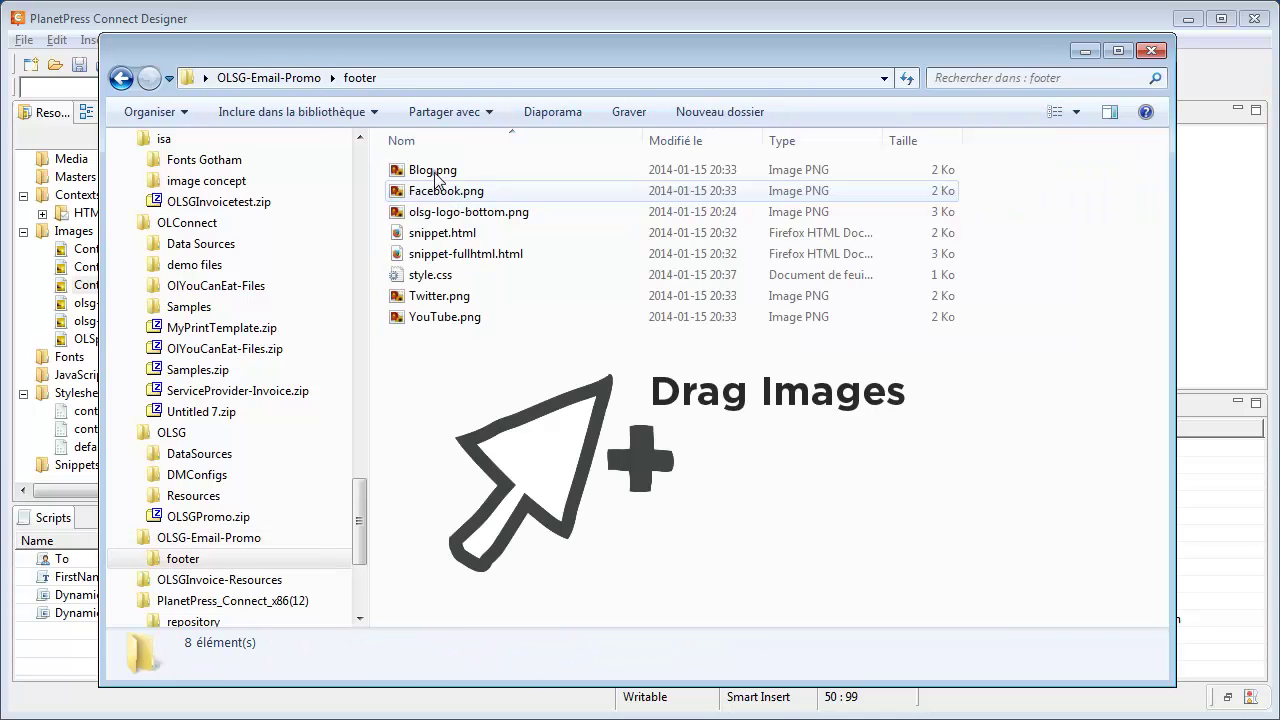
click(436, 178)
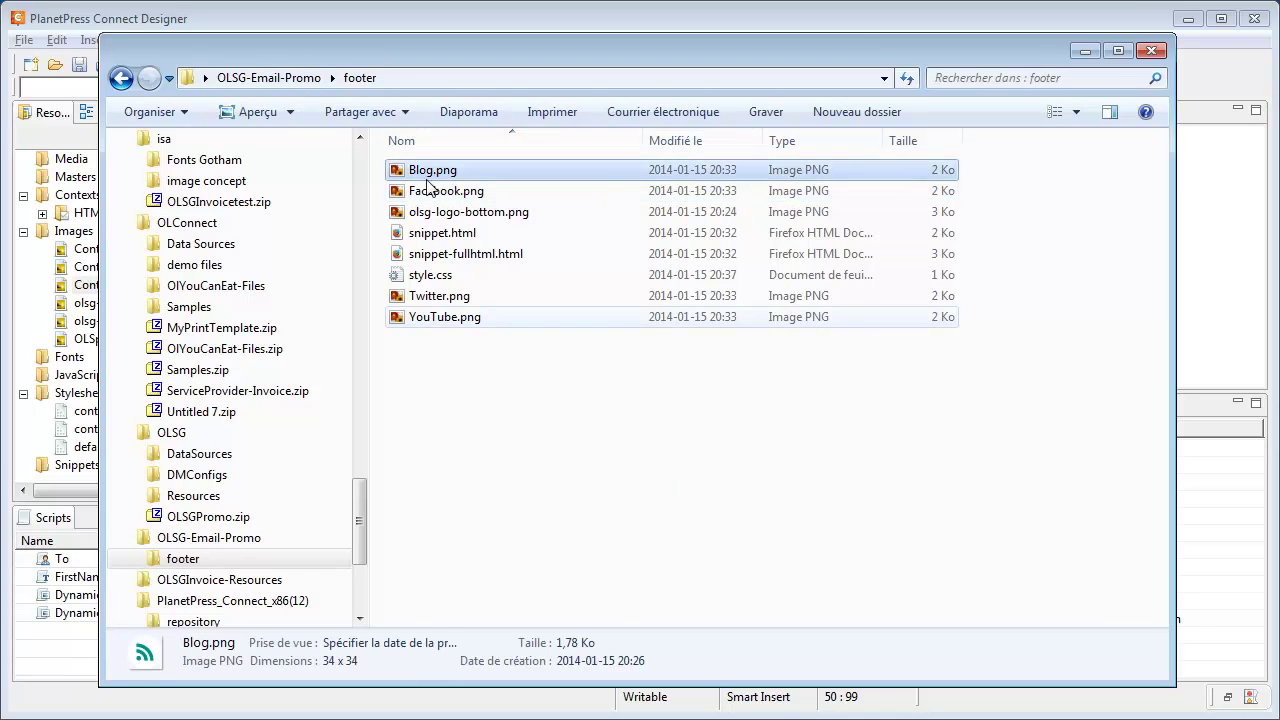
shift+click(420, 317)
ctrl+click(428, 234)
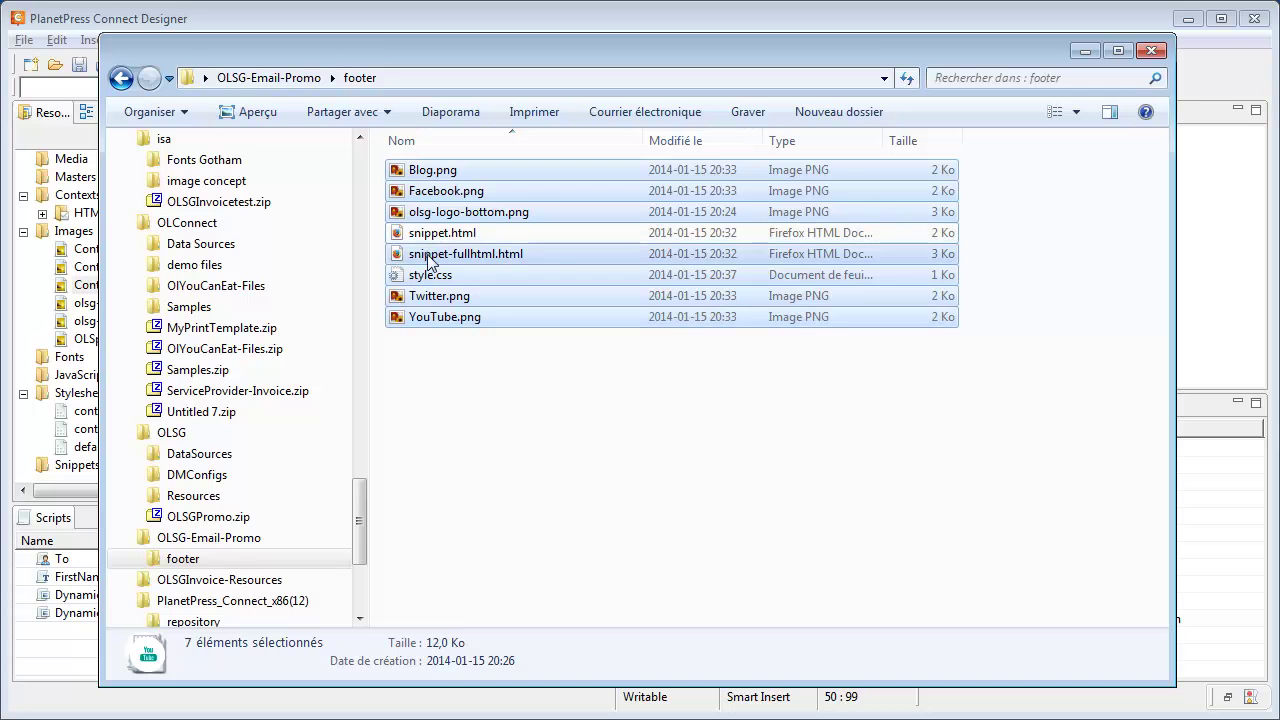
ctrl+click(440, 254)
ctrl+click(430, 275)
drag(437, 318, 78, 238)
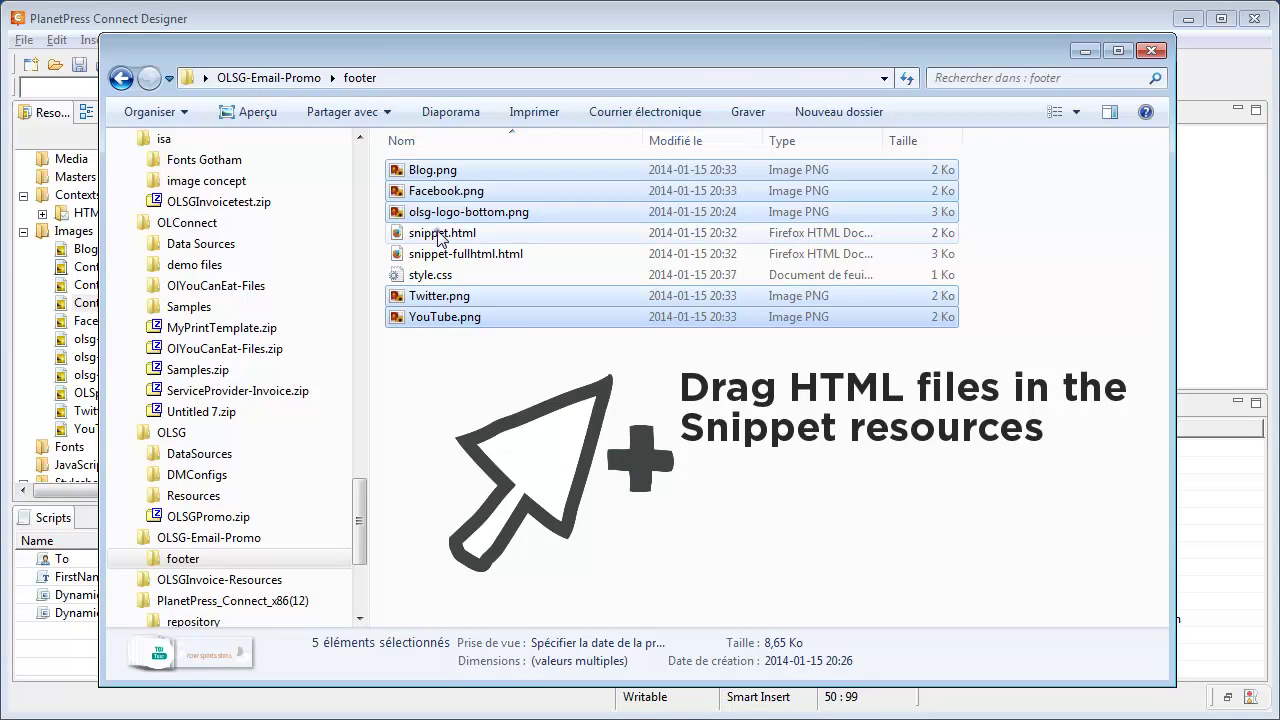
drag(440, 236, 55, 466)
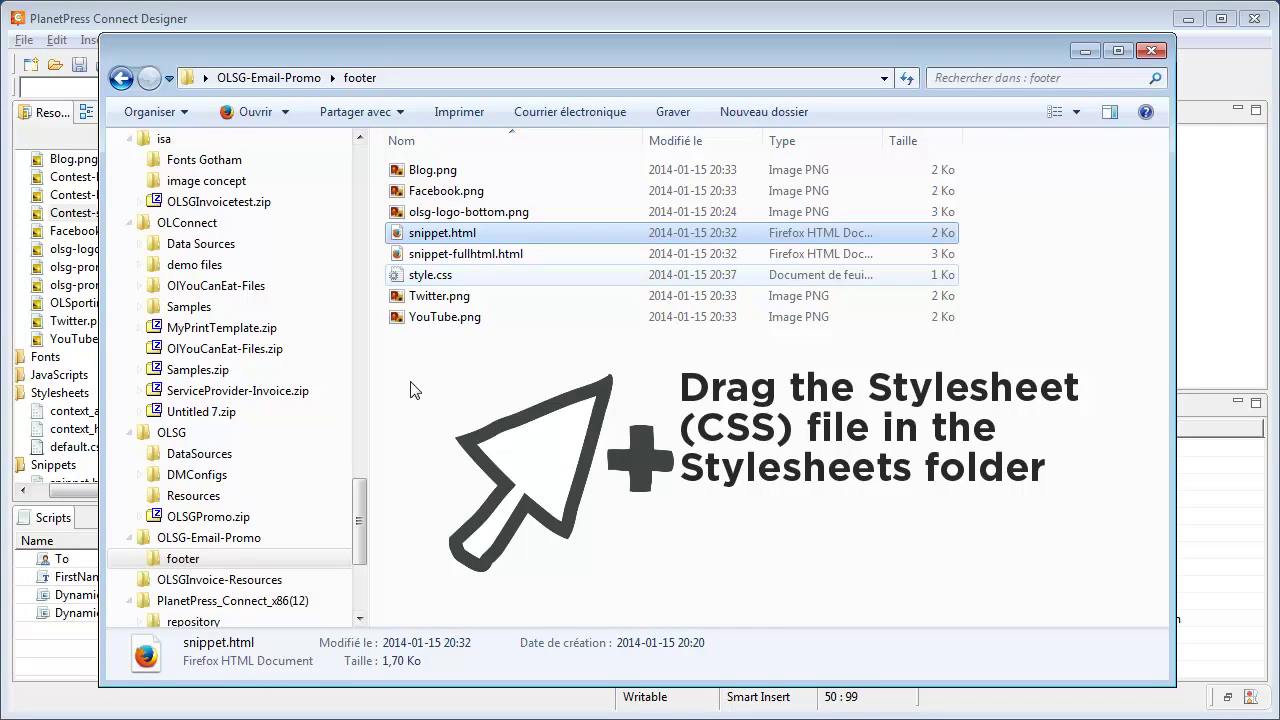
drag(444, 276, 45, 413)
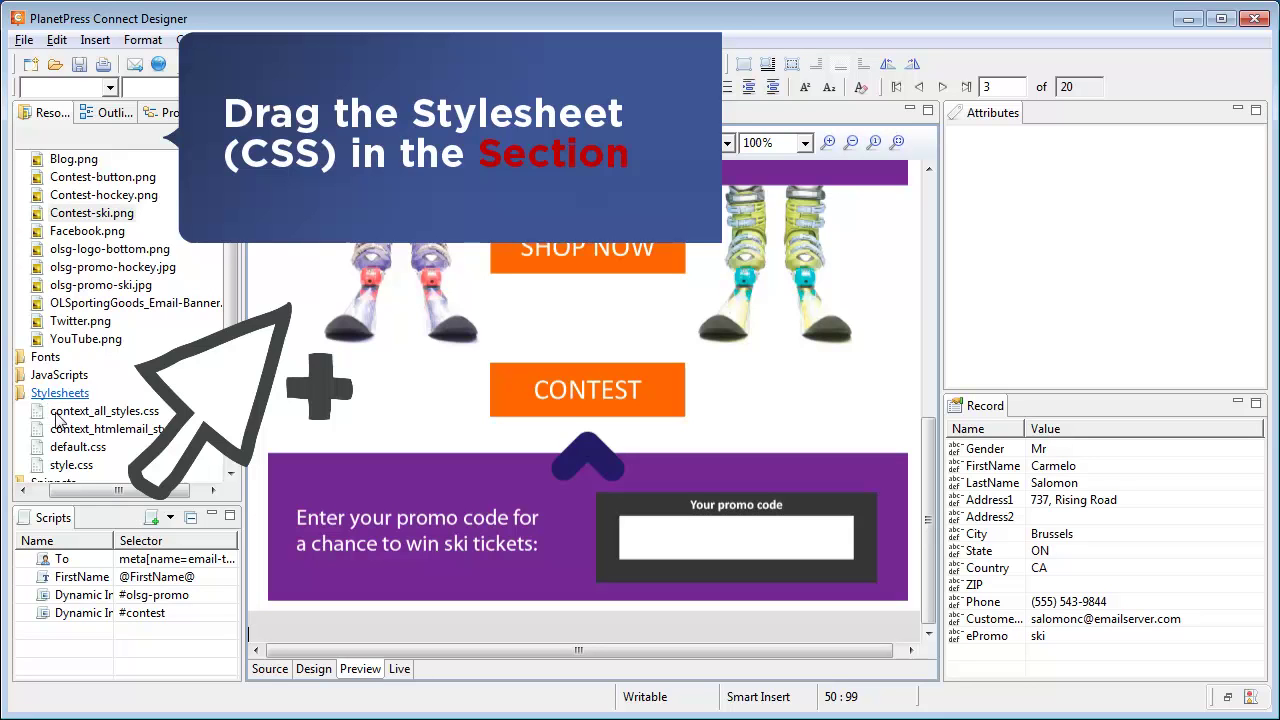
Apply style.css to the email section and add the snippet.html footer at the page bottom.
drag(62, 470, 77, 216)
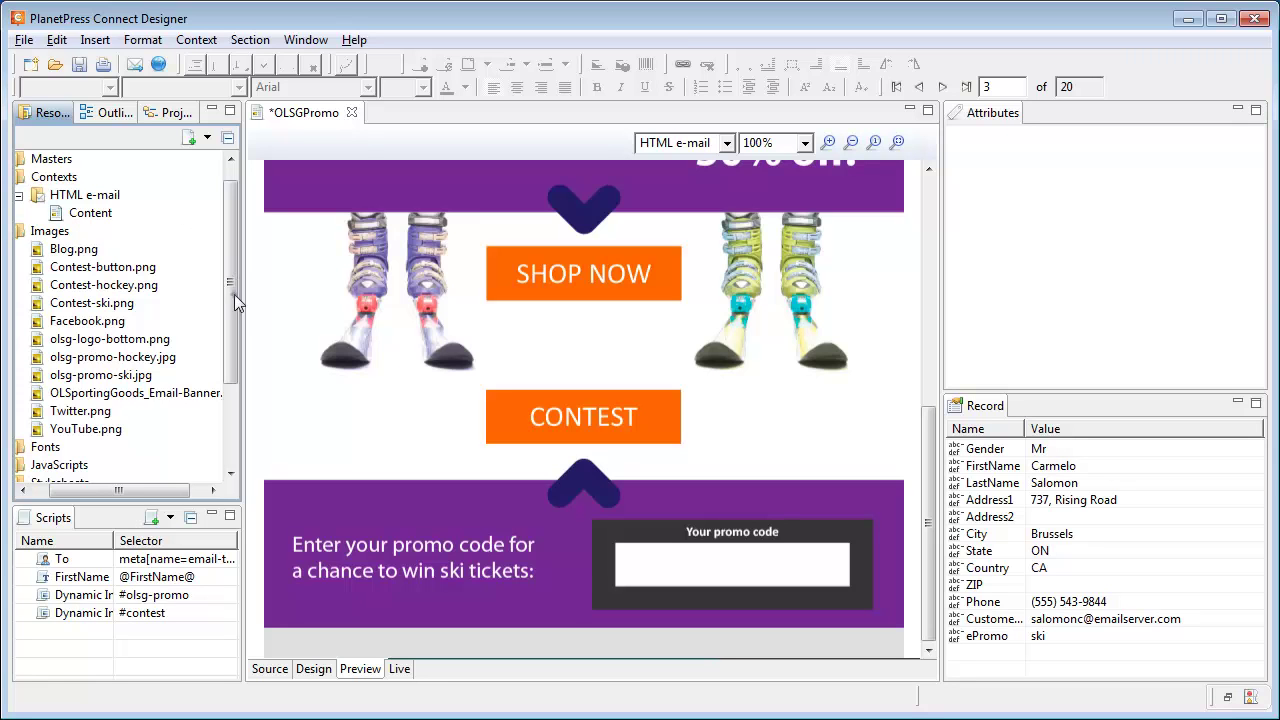
scroll(213, 448, down, 3)
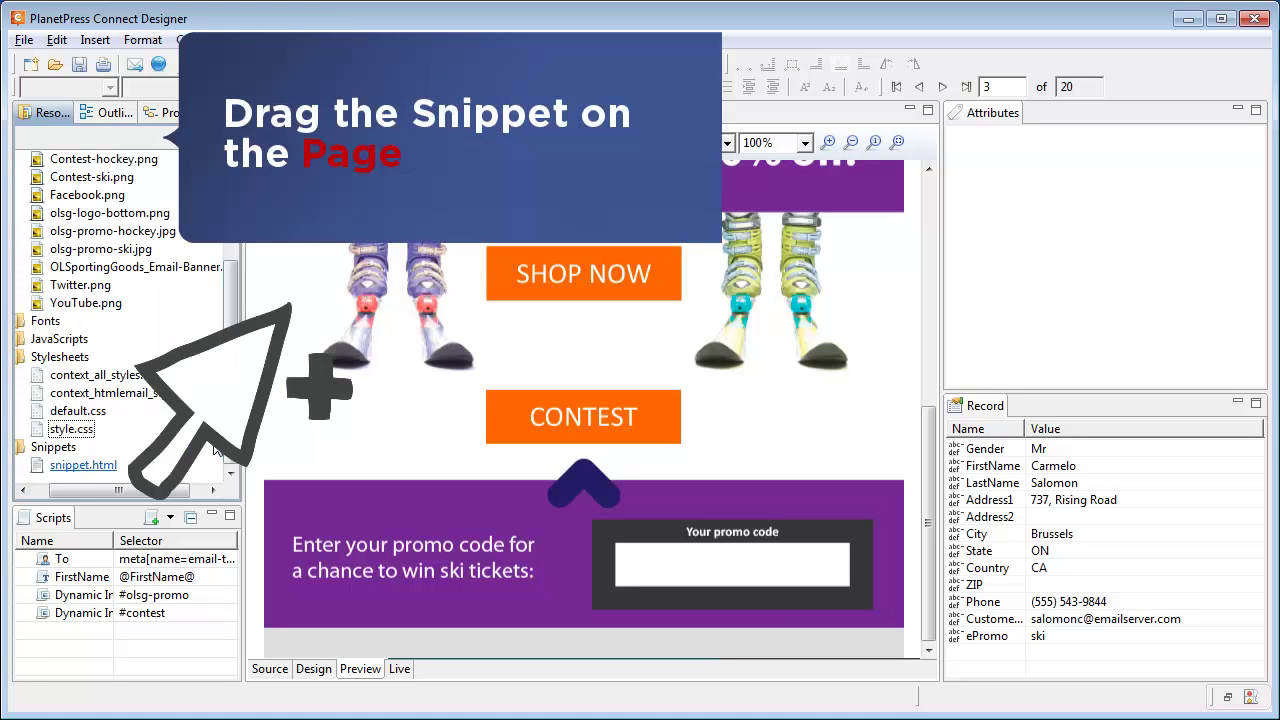
drag(60, 470, 818, 624)
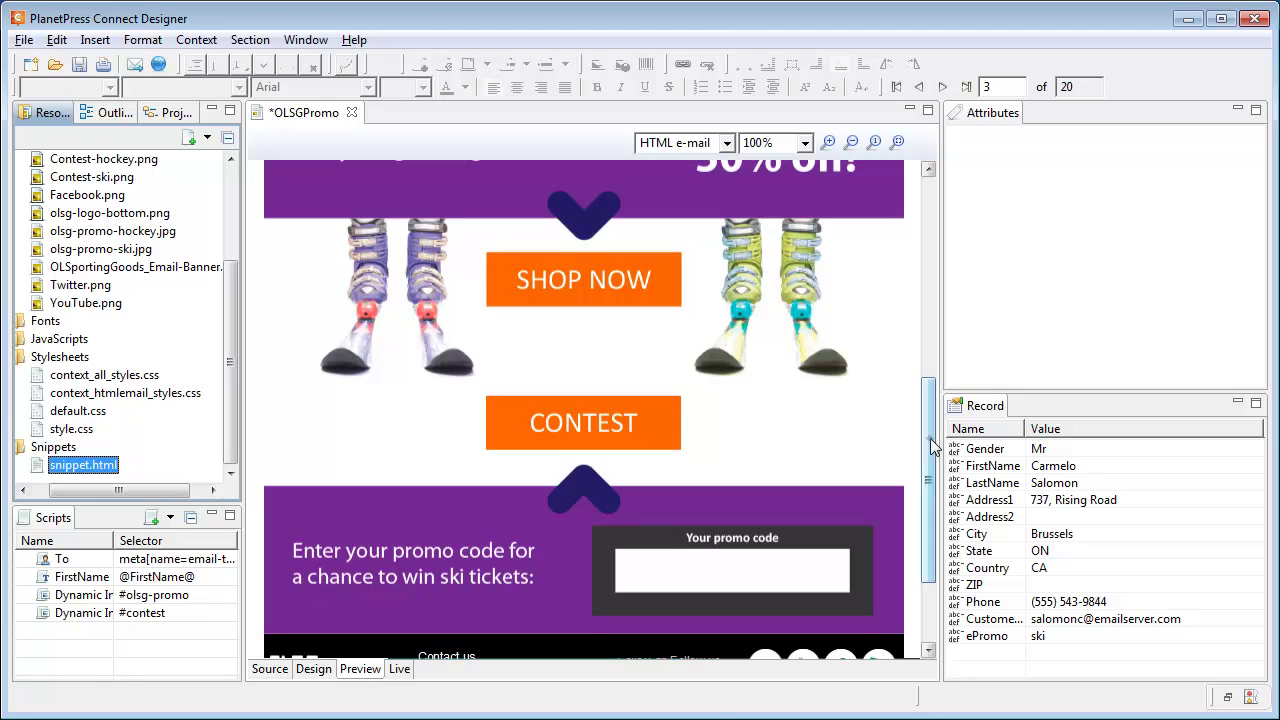
click(925, 588)
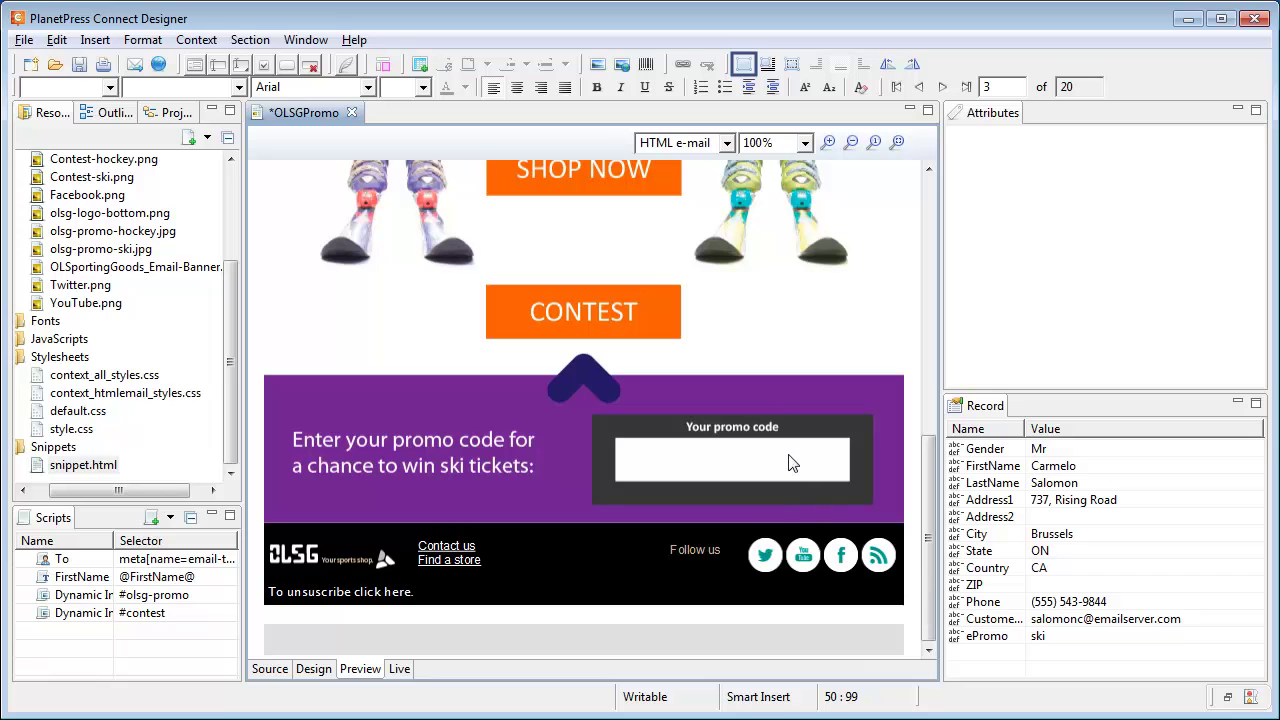
In Design view, move the box beside the promo code field further right.
click(743, 63)
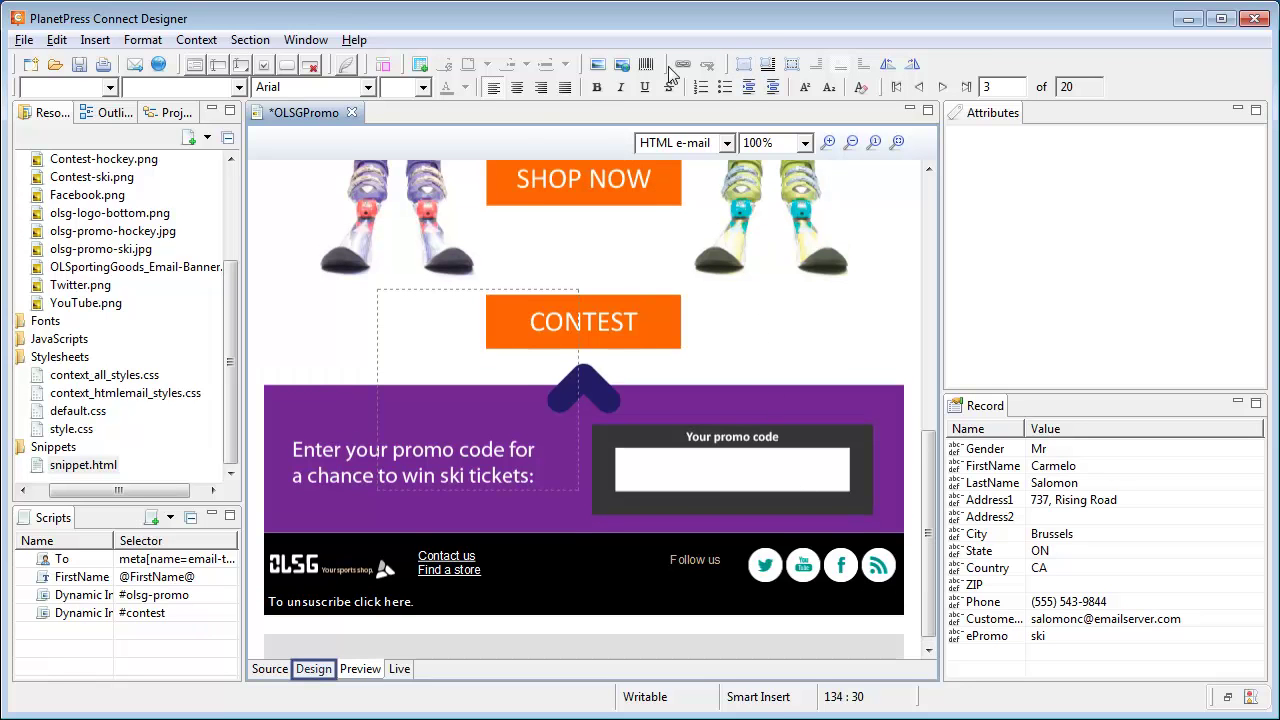
click(313, 669)
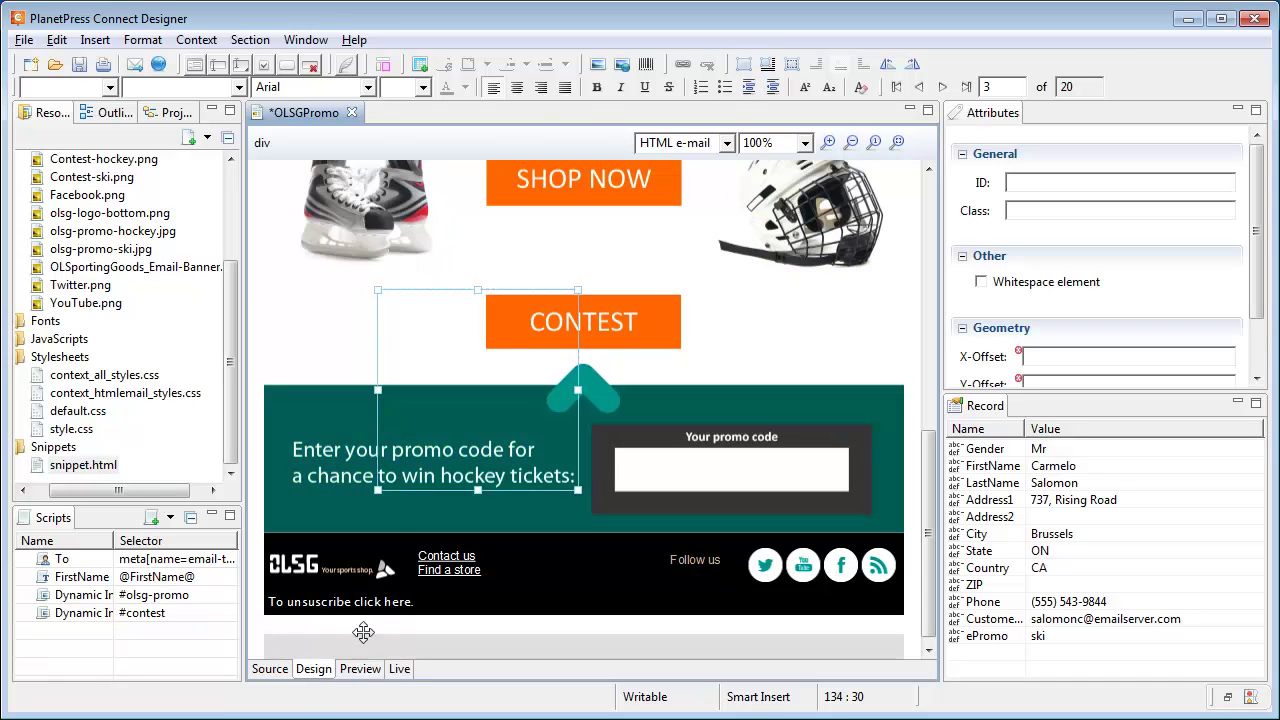
drag(406, 321, 620, 454)
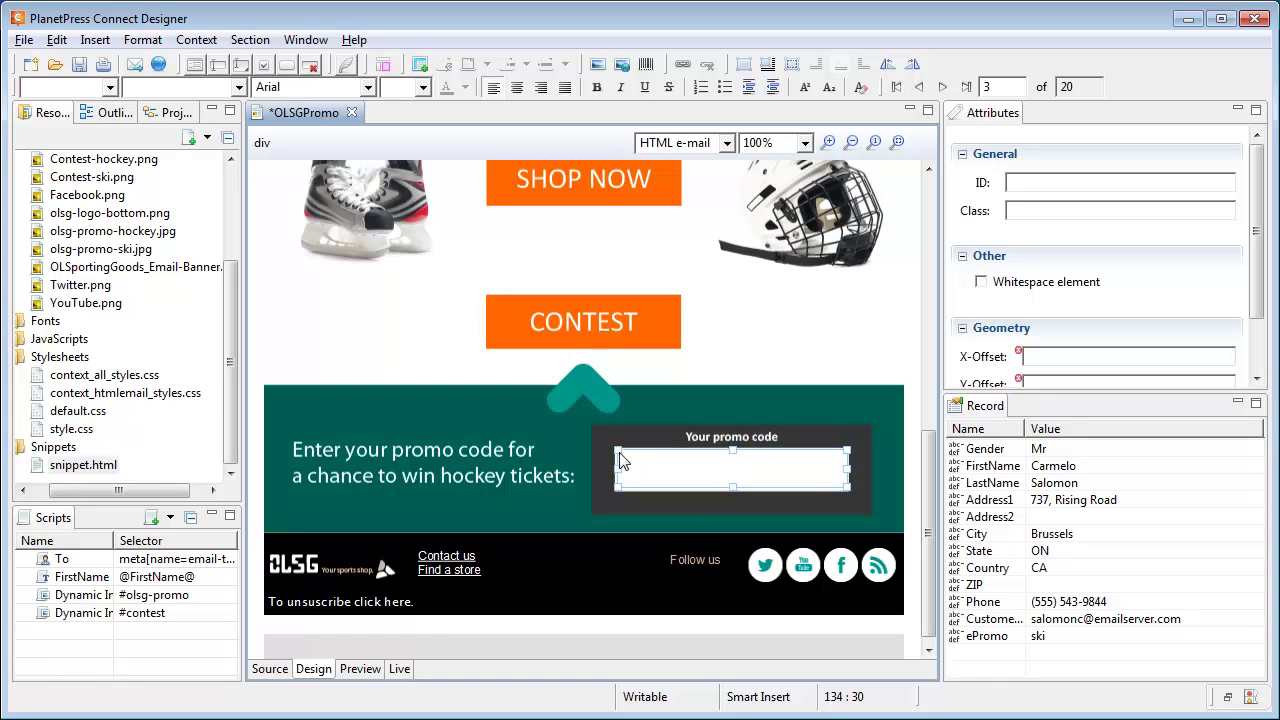
Enter promo code OLPH436578 and make it centred, bold, 24pt.
click(620, 460)
text(OLPH436578)
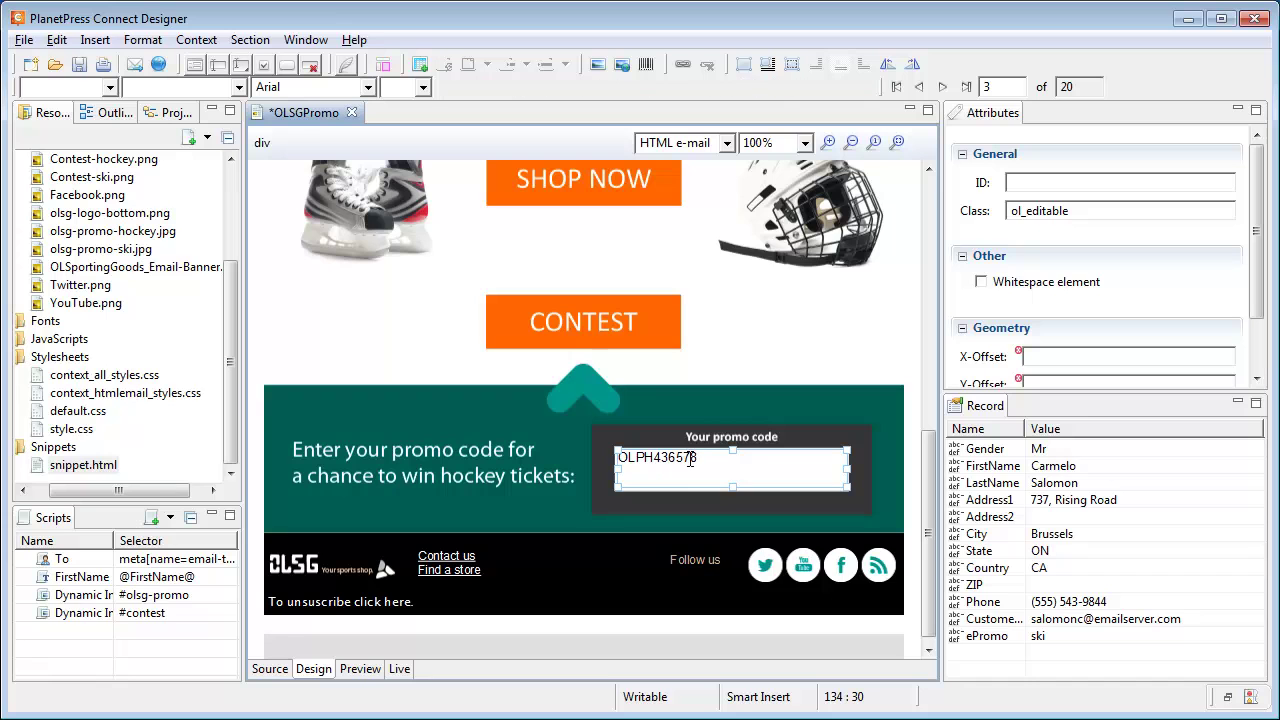
drag(698, 460, 615, 460)
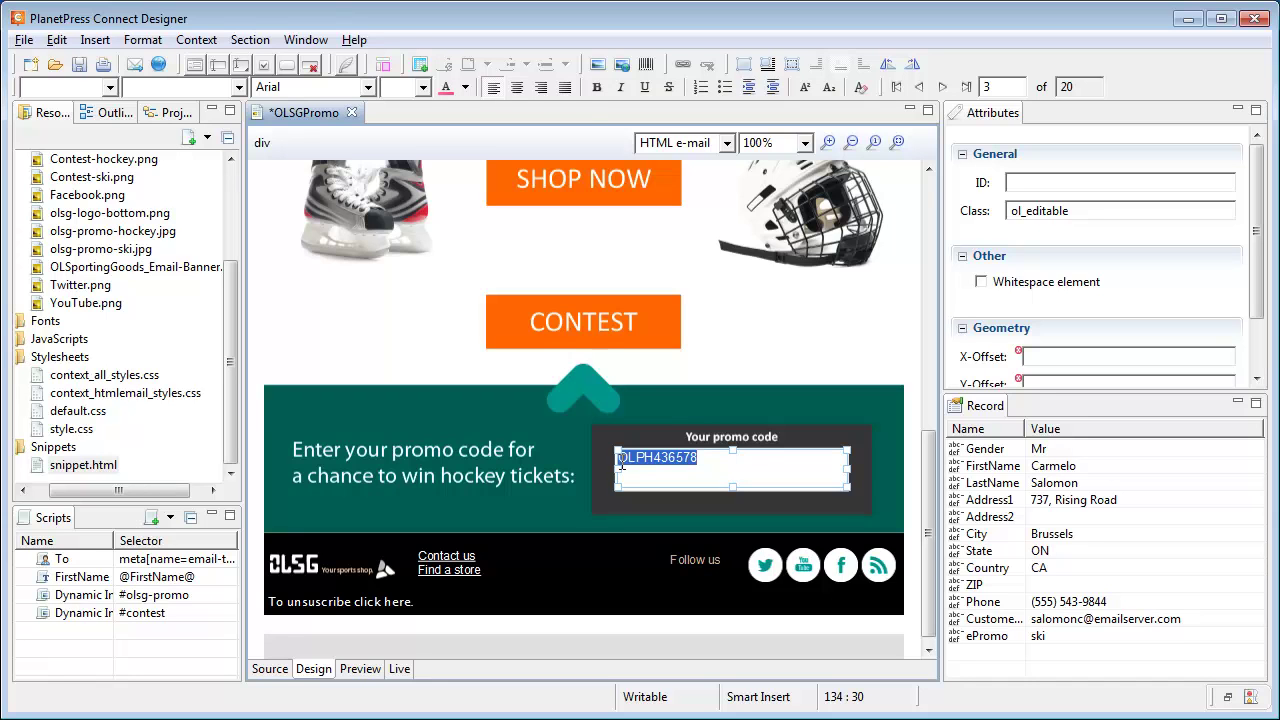
click(518, 88)
click(423, 87)
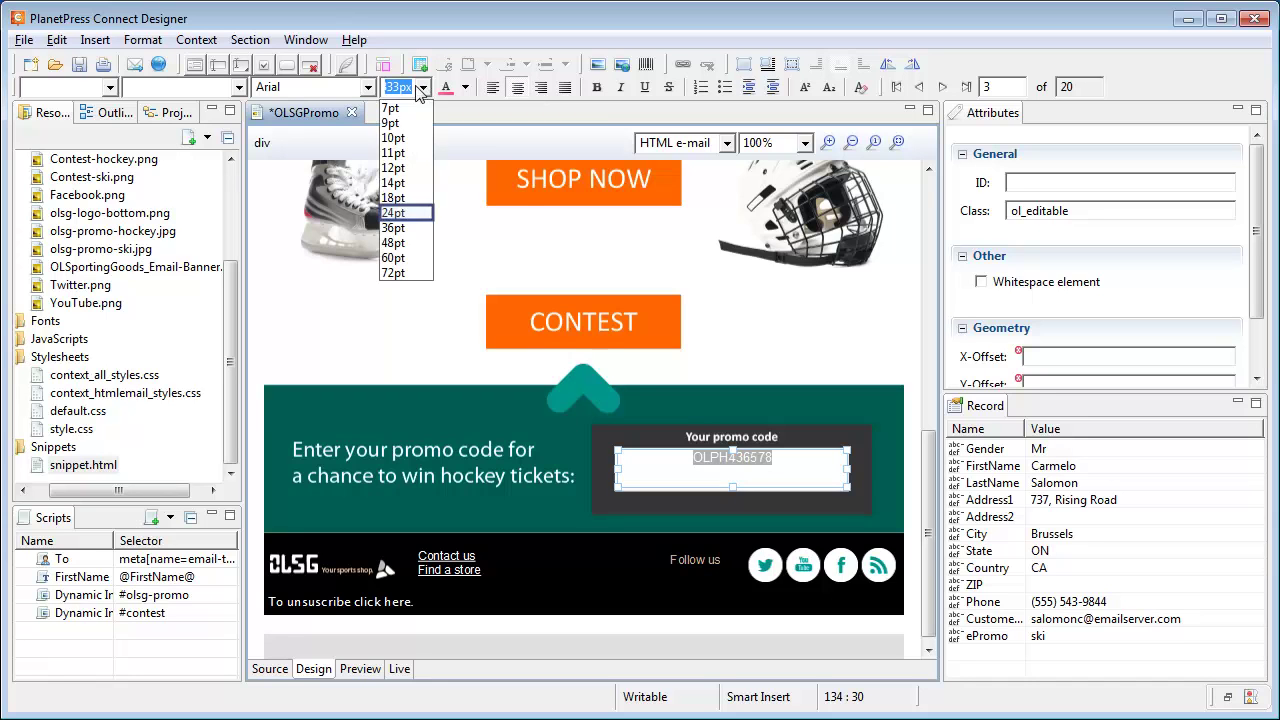
click(392, 213)
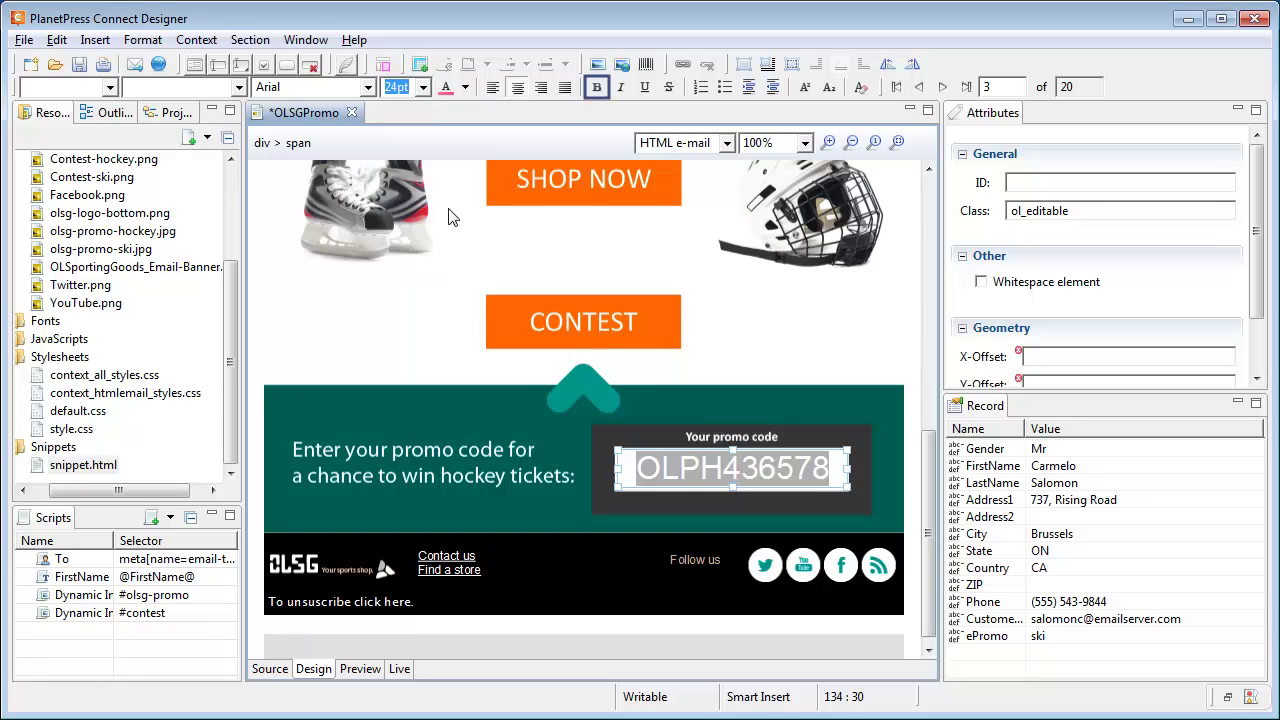
click(595, 88)
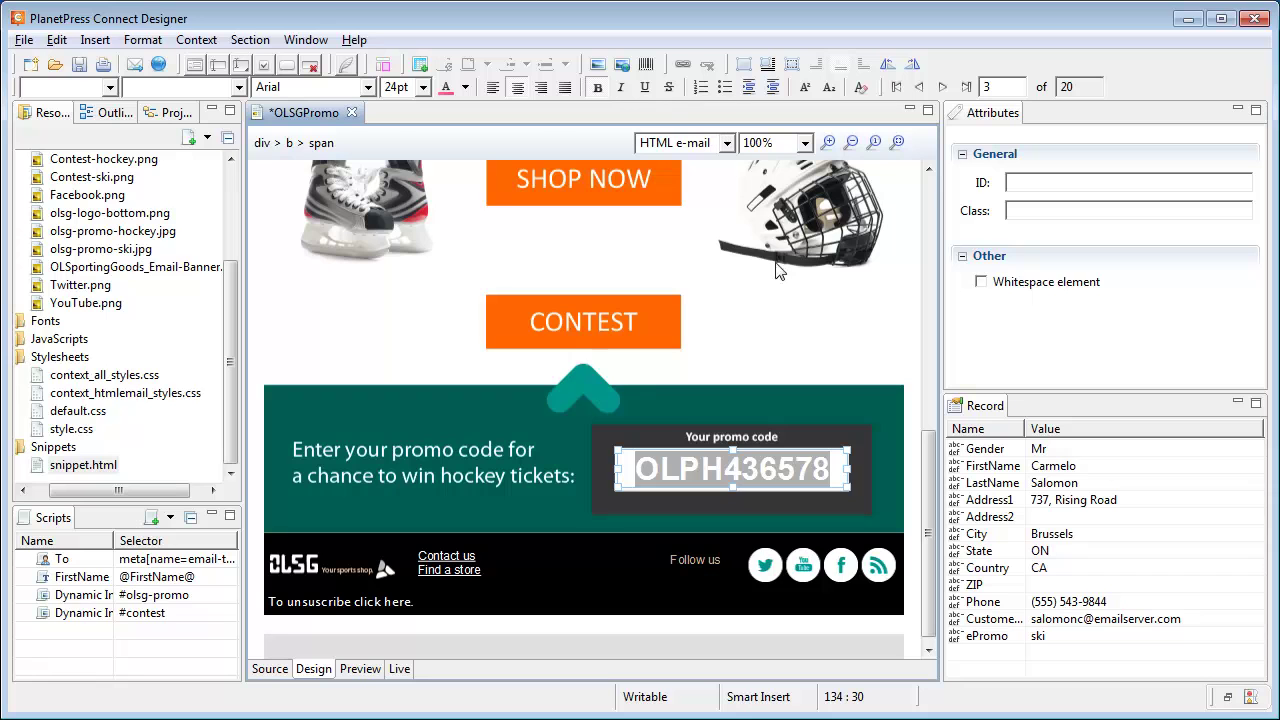
click(782, 318)
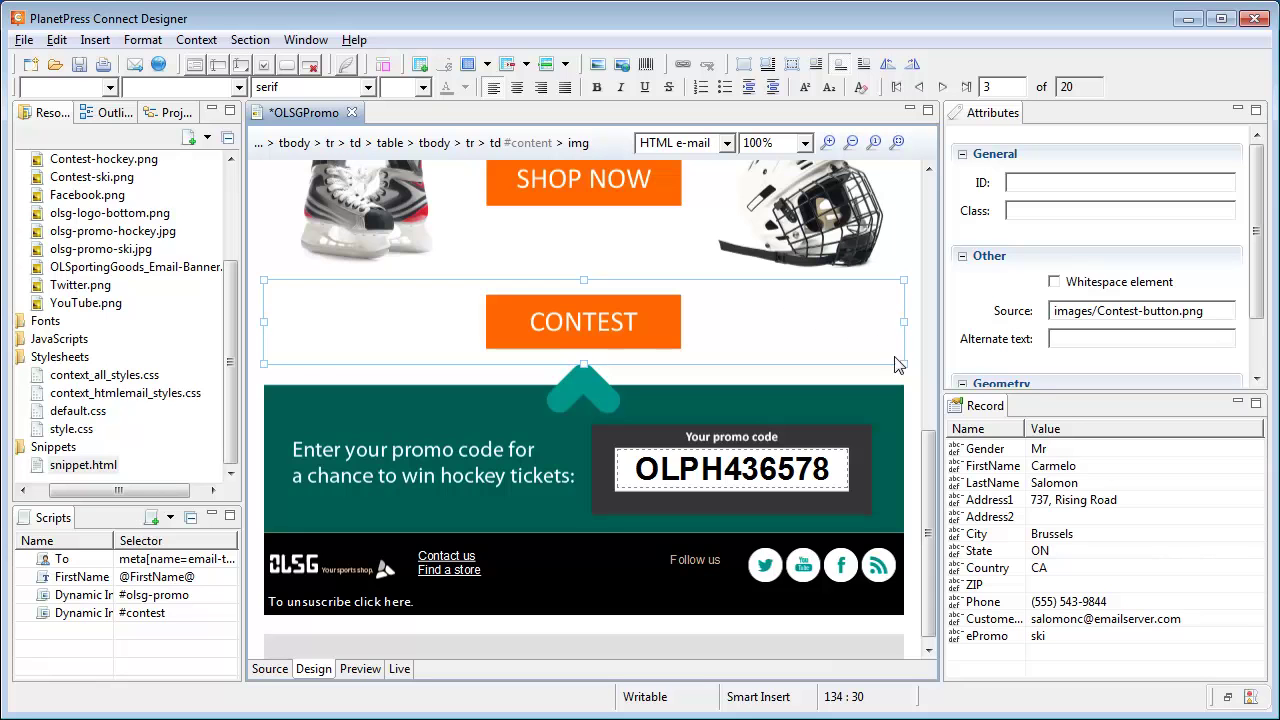
Wrap the promo banner image in a hyperlink to 'placeholder' opening in a new window.
drag(926, 470, 926, 325)
click(717, 323)
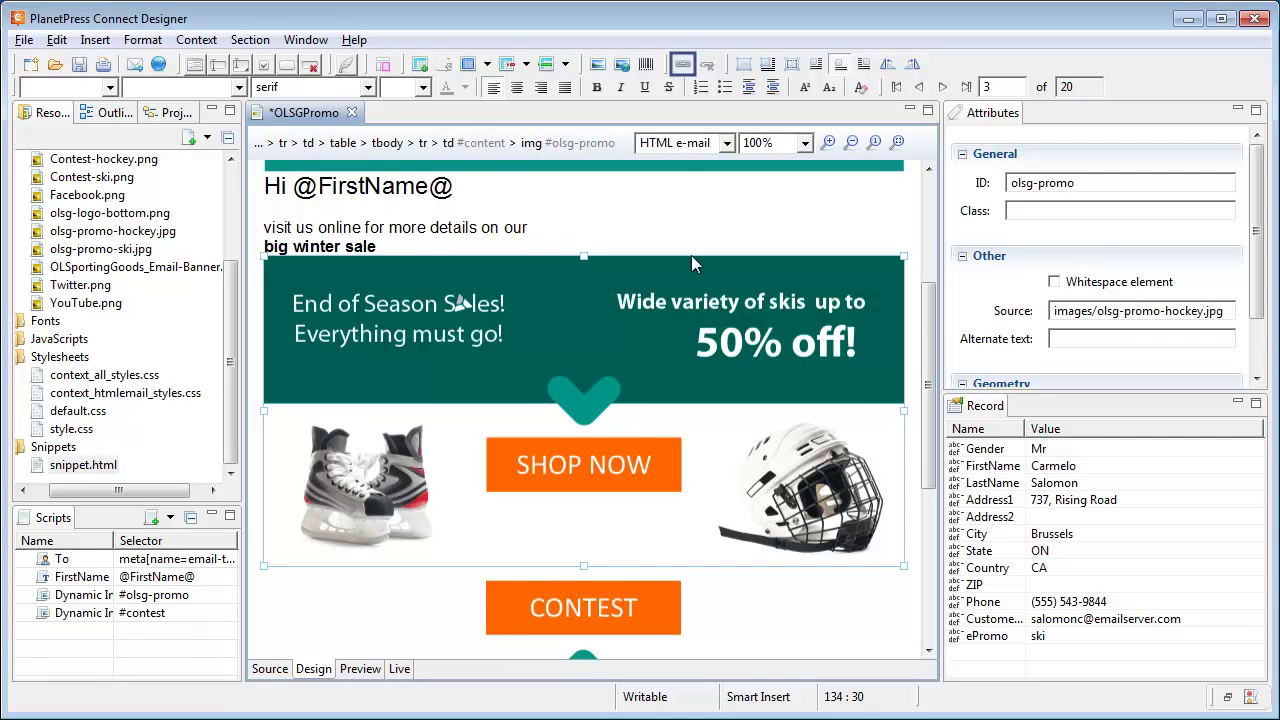
click(683, 64)
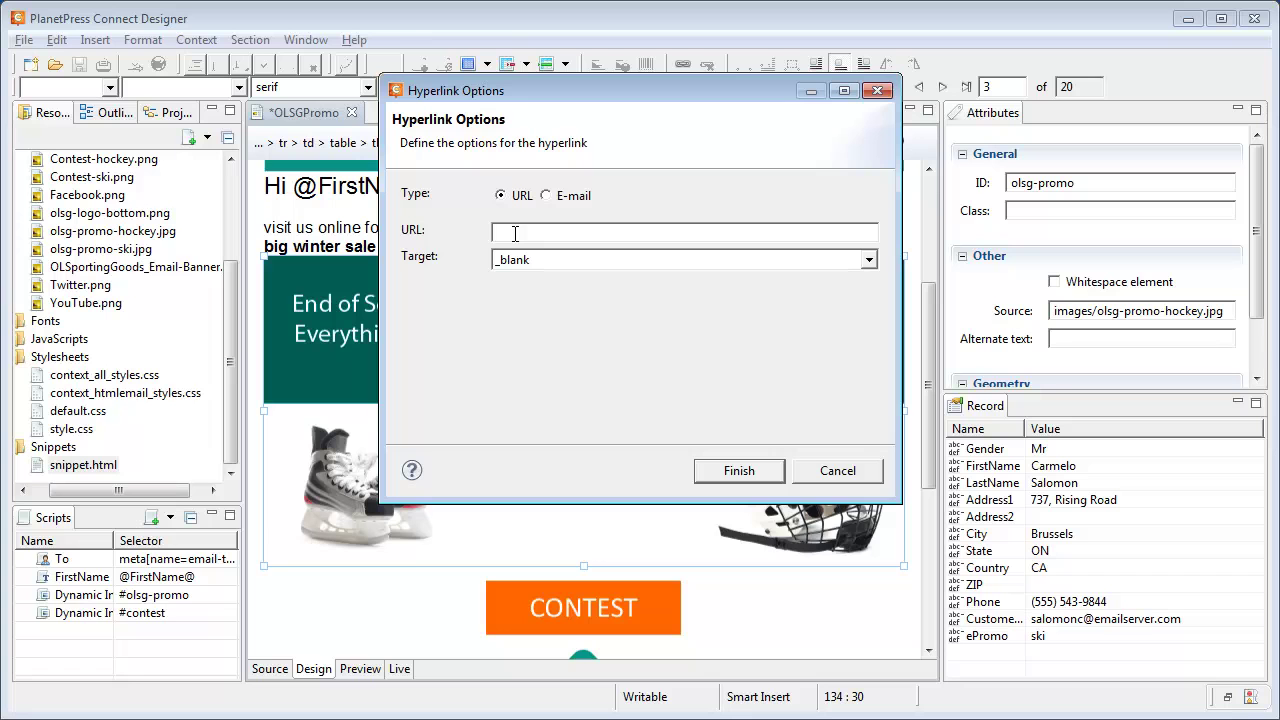
text(placeholder)
click(754, 472)
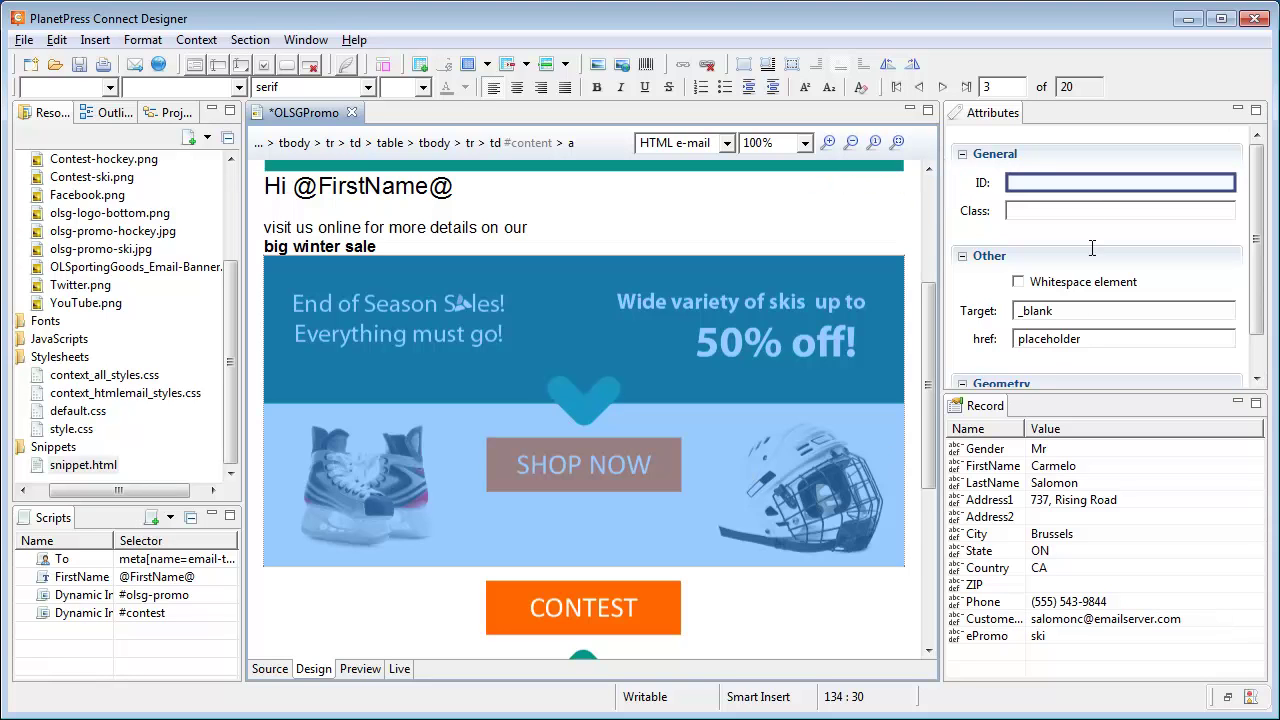
Set the banner link's ID to olsg-promo-link and verify it via the breadcrumb.
click(1097, 183)
text(olsg-promo)
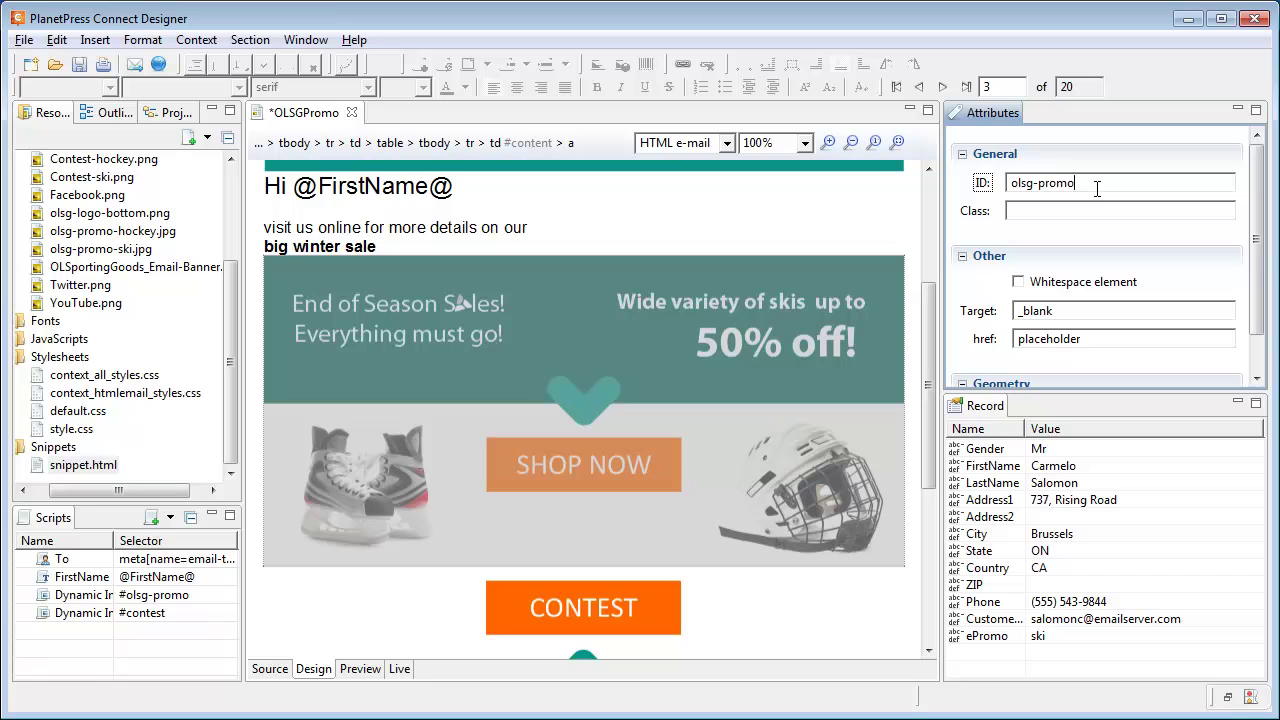
text(-link)
key(Return)
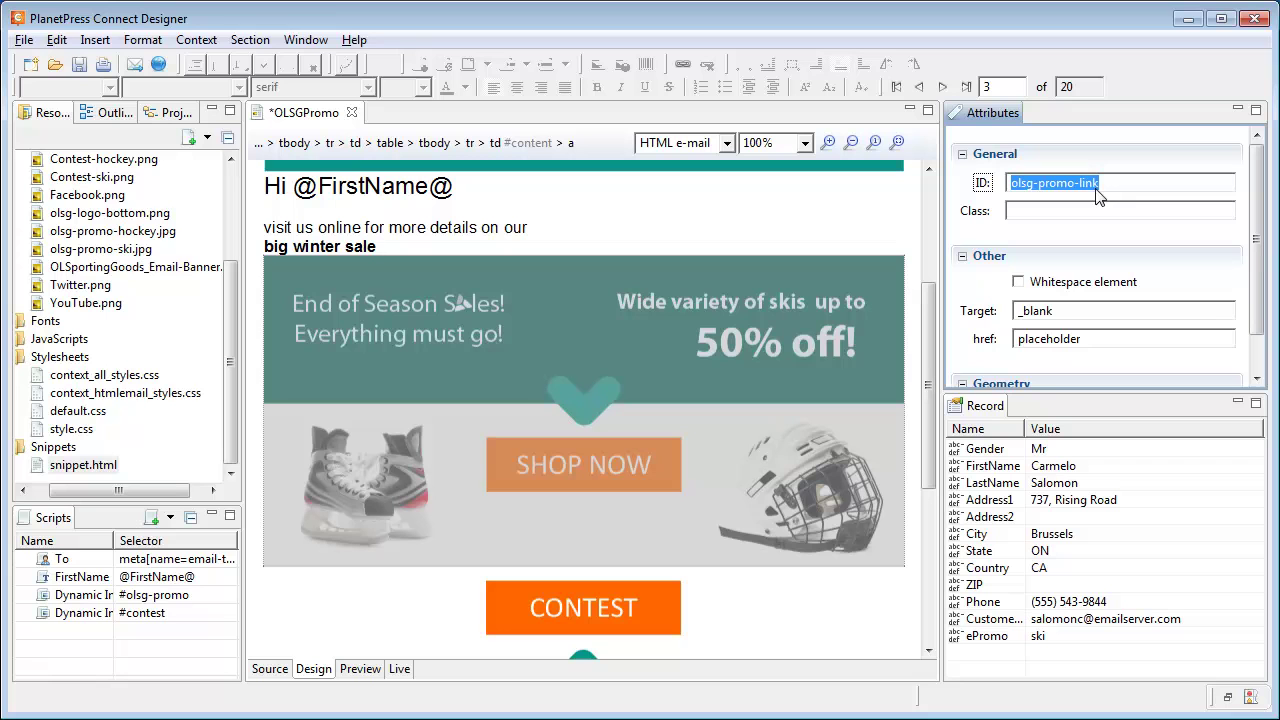
click(533, 355)
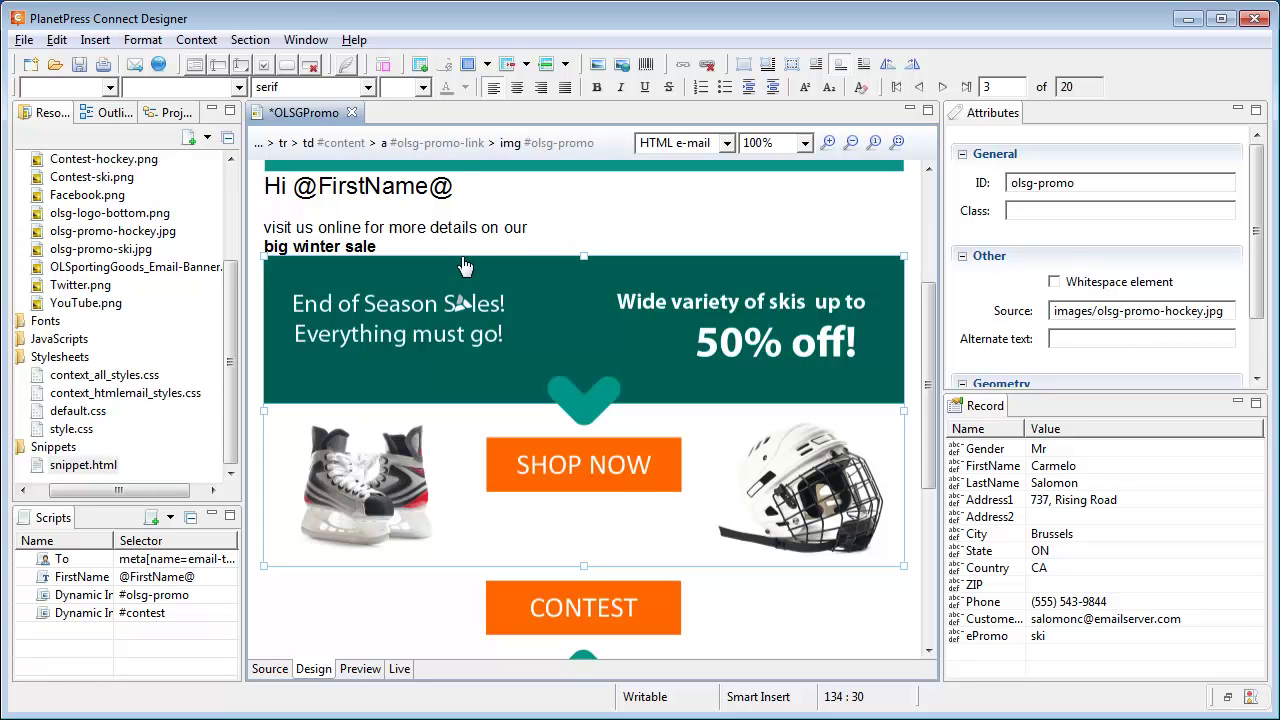
click(455, 142)
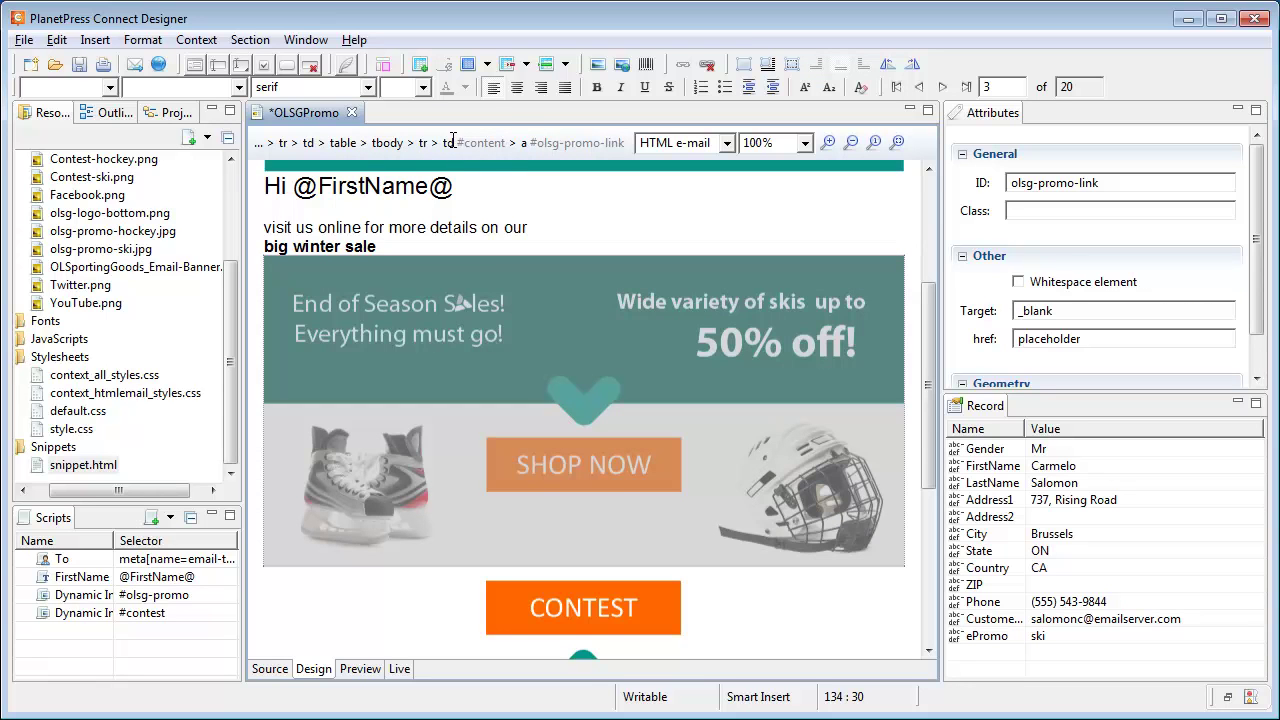
key(alt+Tab)
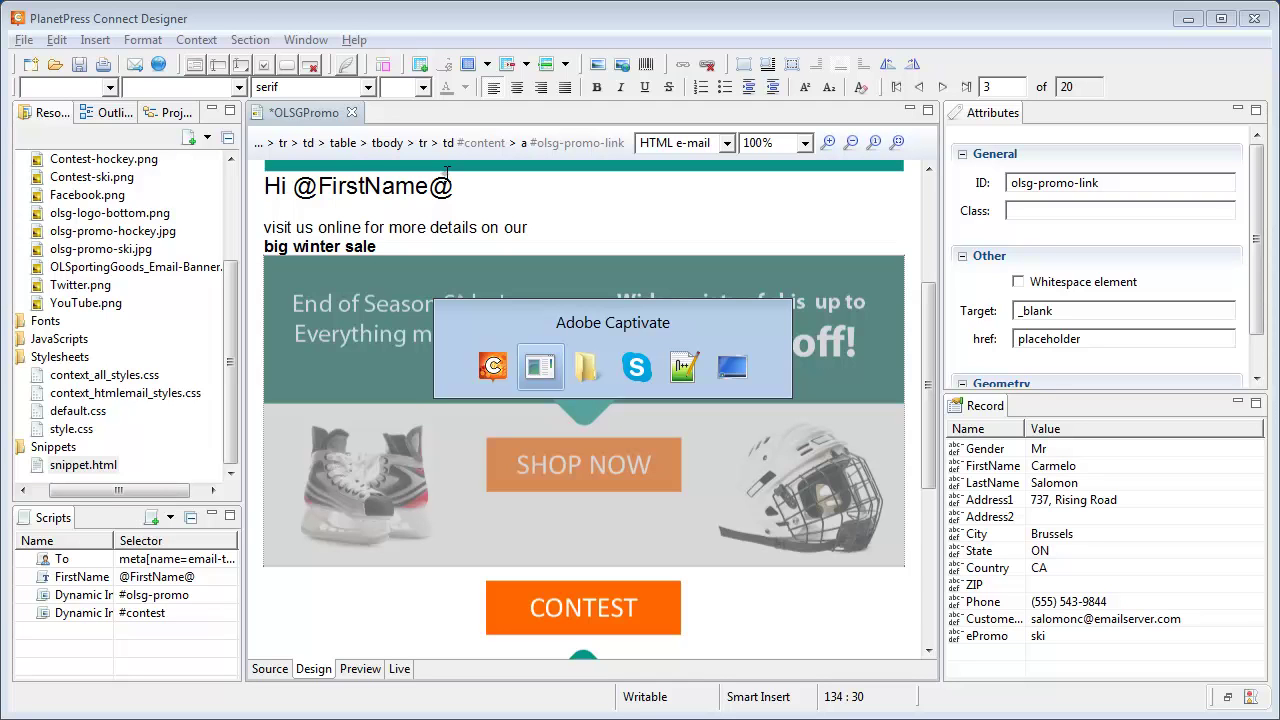
Copy the href-building script line from Notepad++.
key(Tab)
key(Escape)
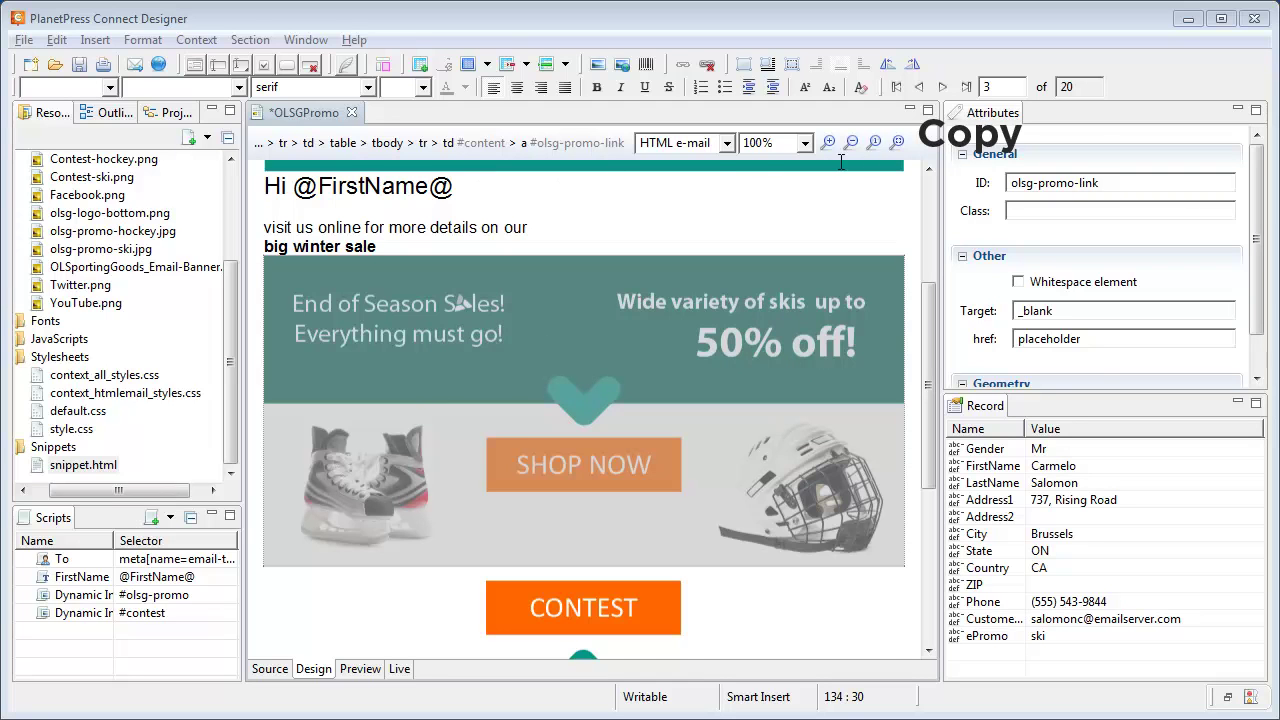
key(alt+Tab)
drag(912, 139, 320, 125)
key(ctrl+c)
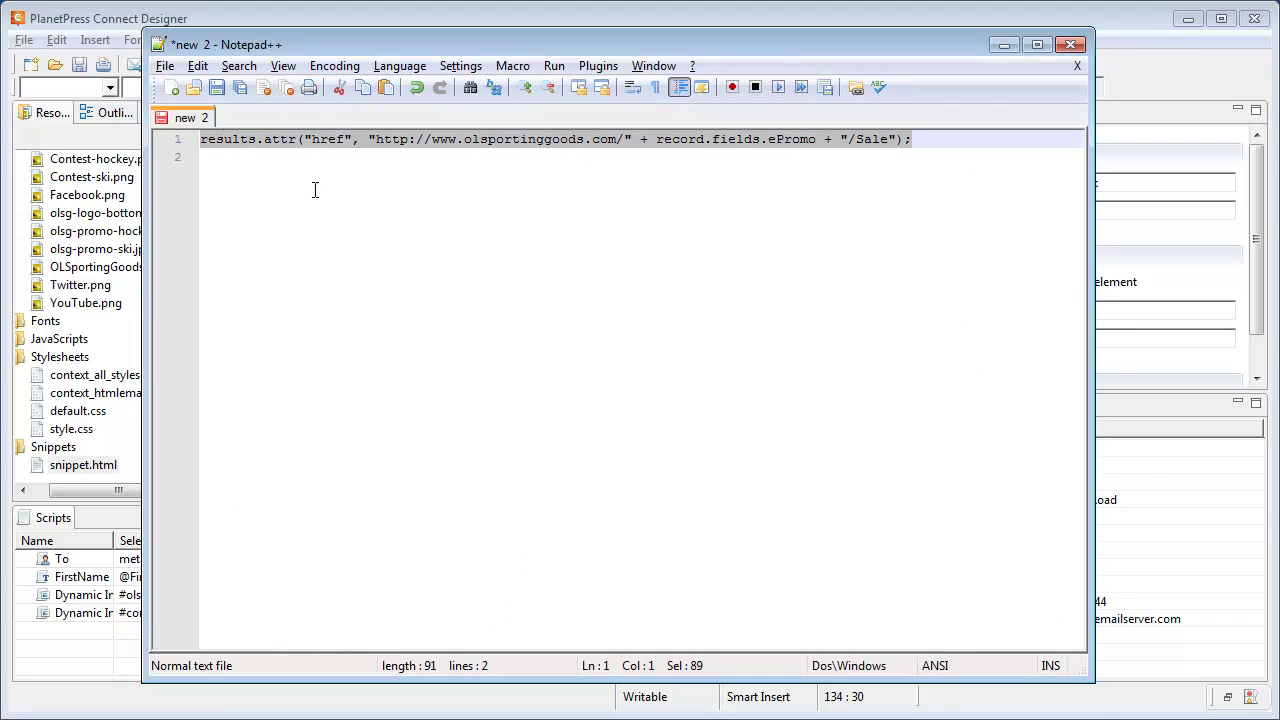
key(alt+Tab)
Add a new script targeting olsg-promo-link containing the pasted href code.
click(152, 518)
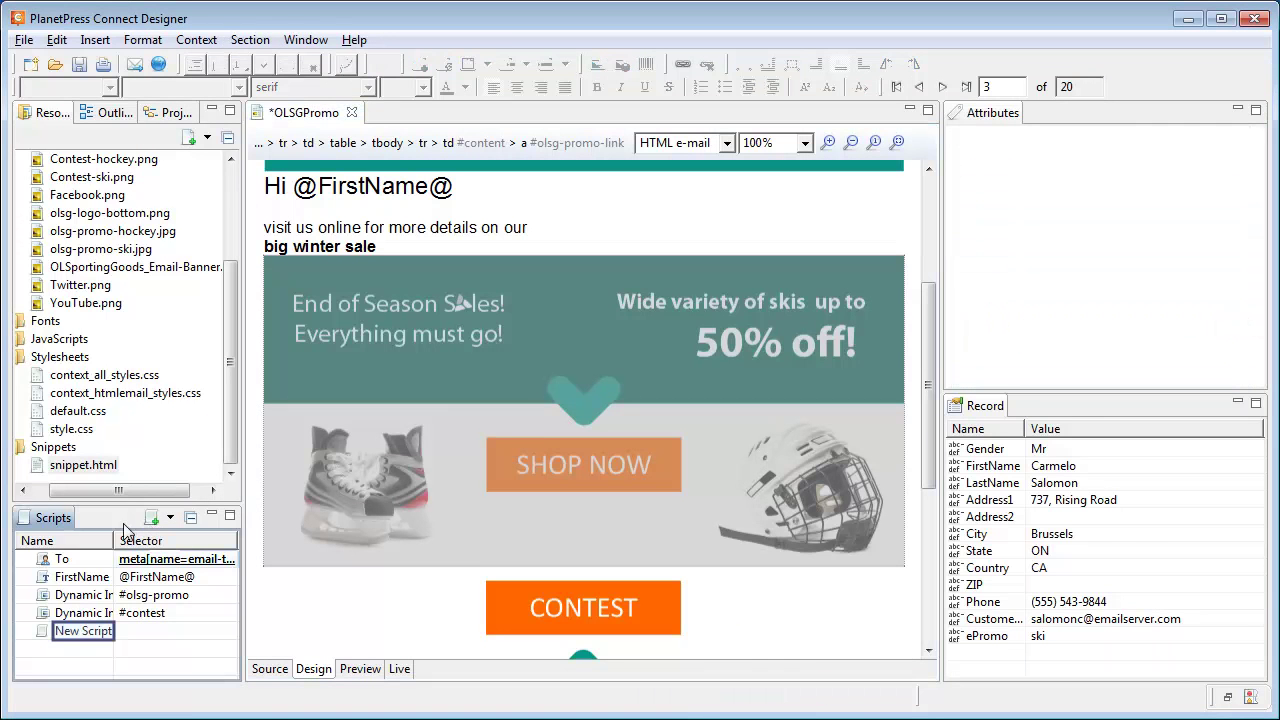
double_click(92, 633)
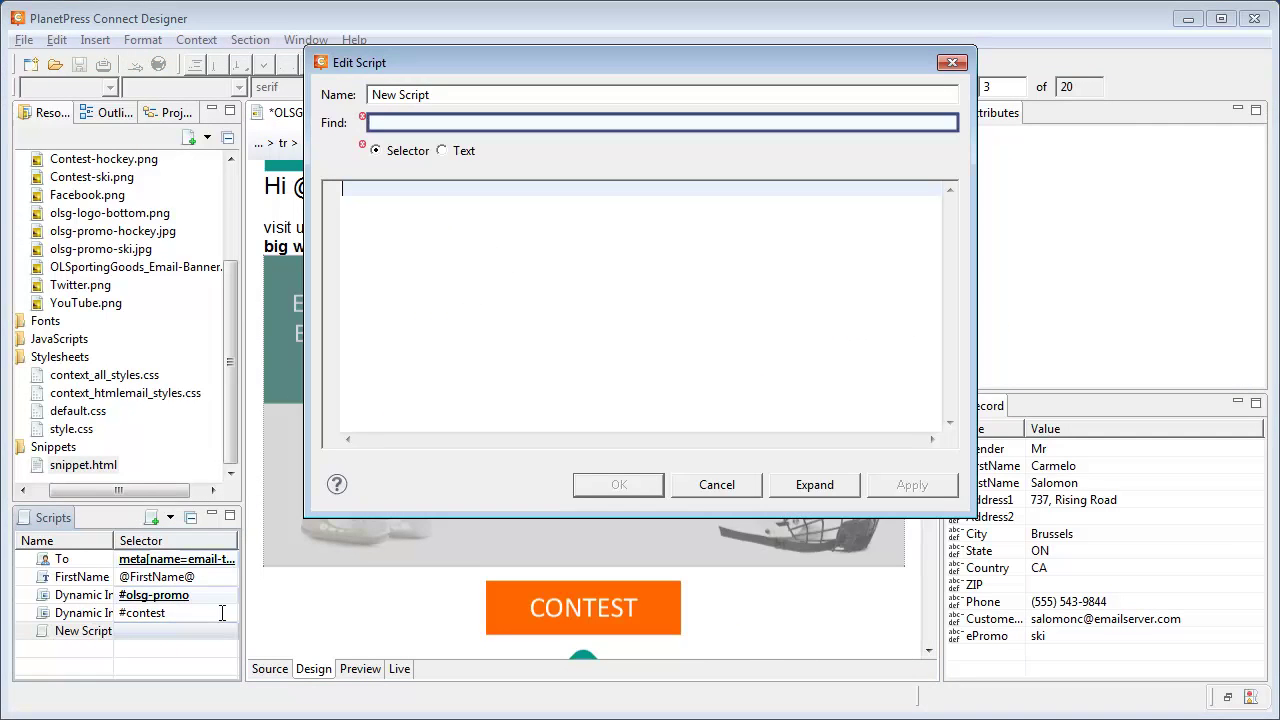
text(olsg-promo-link)
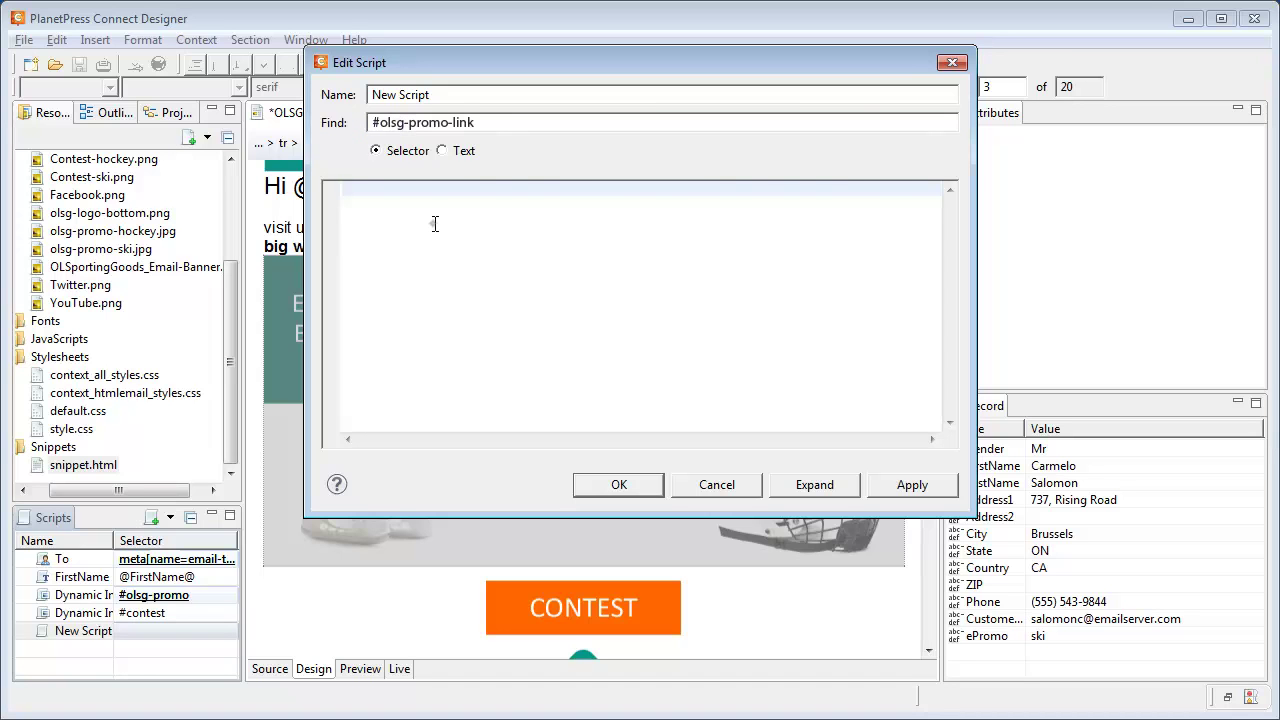
key(ctrl+v)
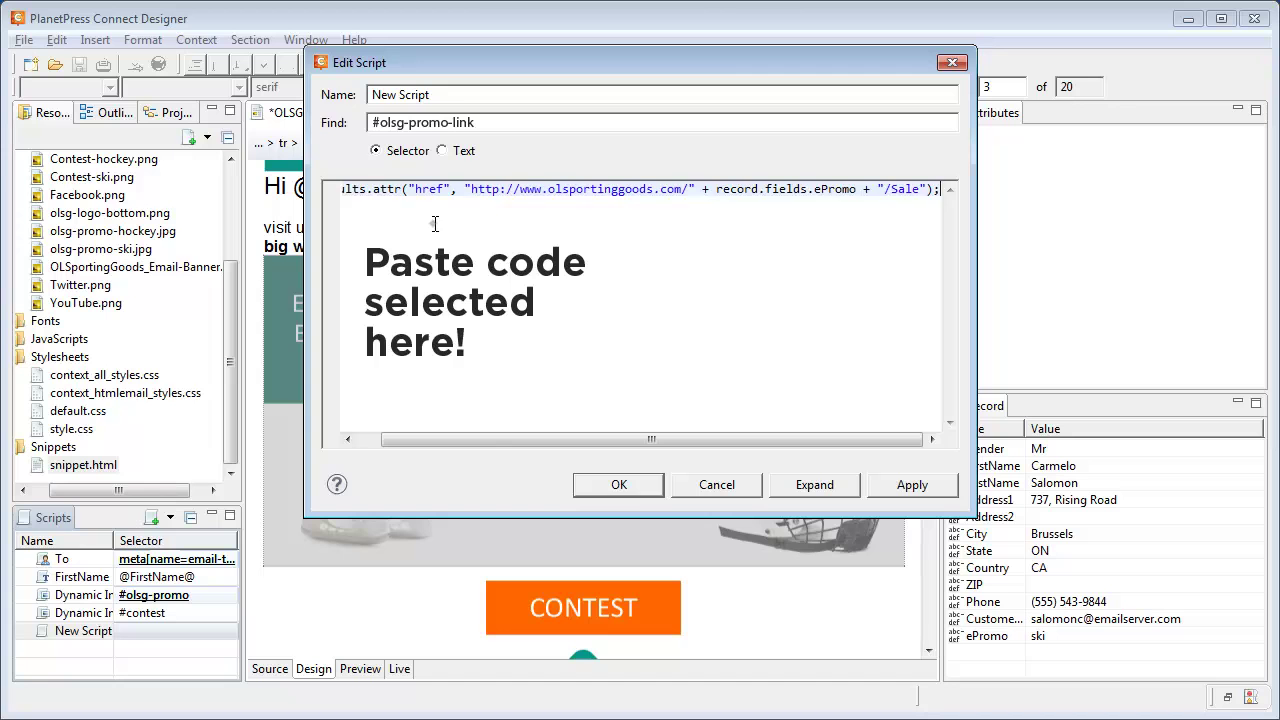
click(619, 486)
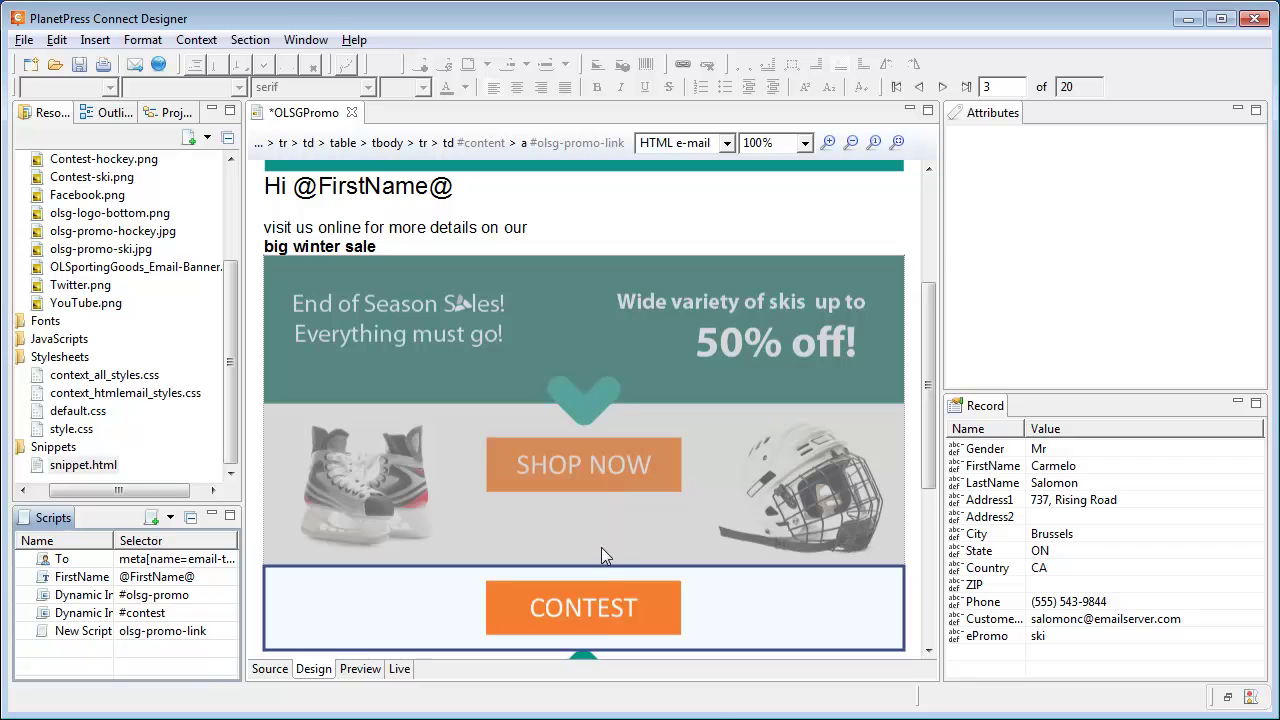
Link the CONTEST image to 'placeholder' and give the link ID contest-link.
click(605, 620)
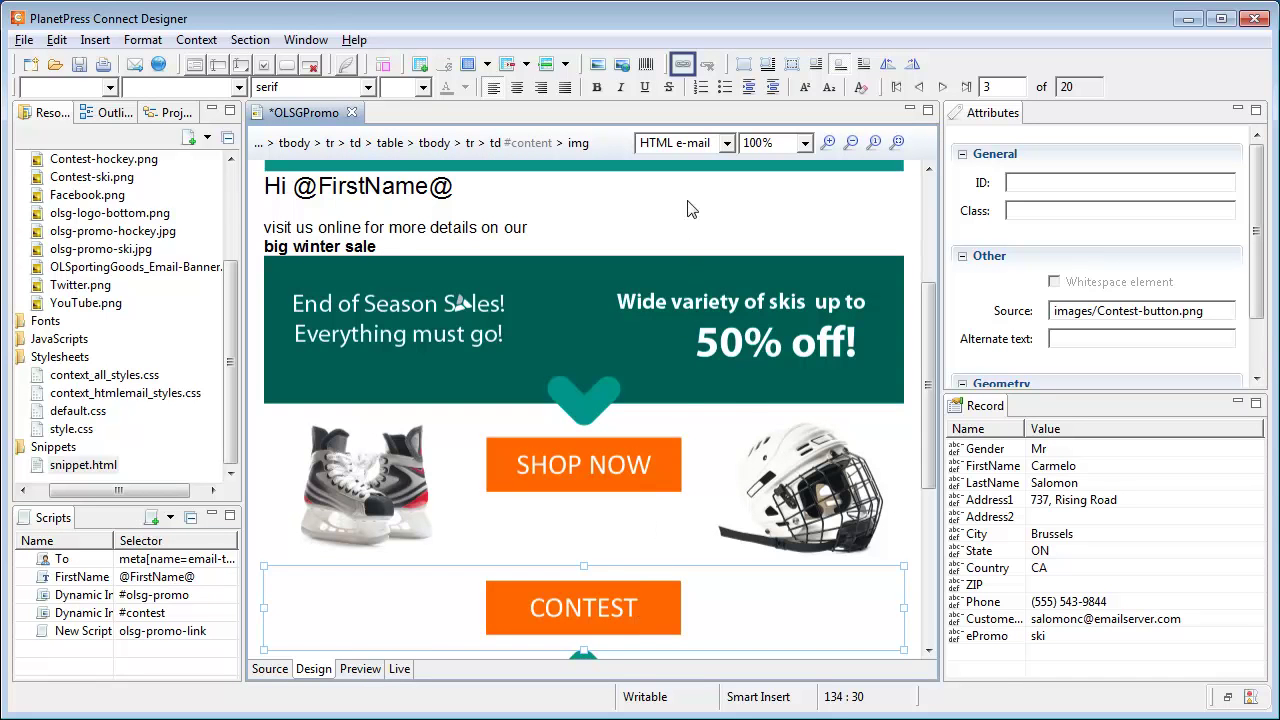
click(684, 64)
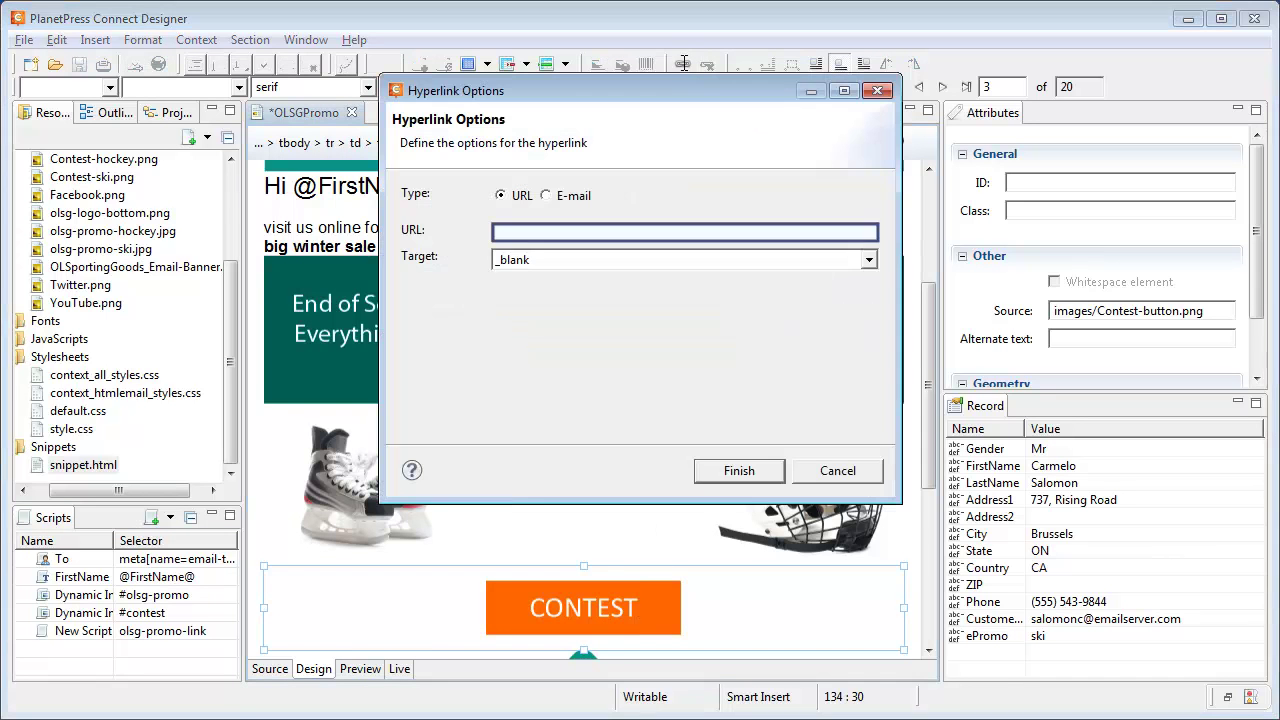
click(645, 232)
text(placeholder)
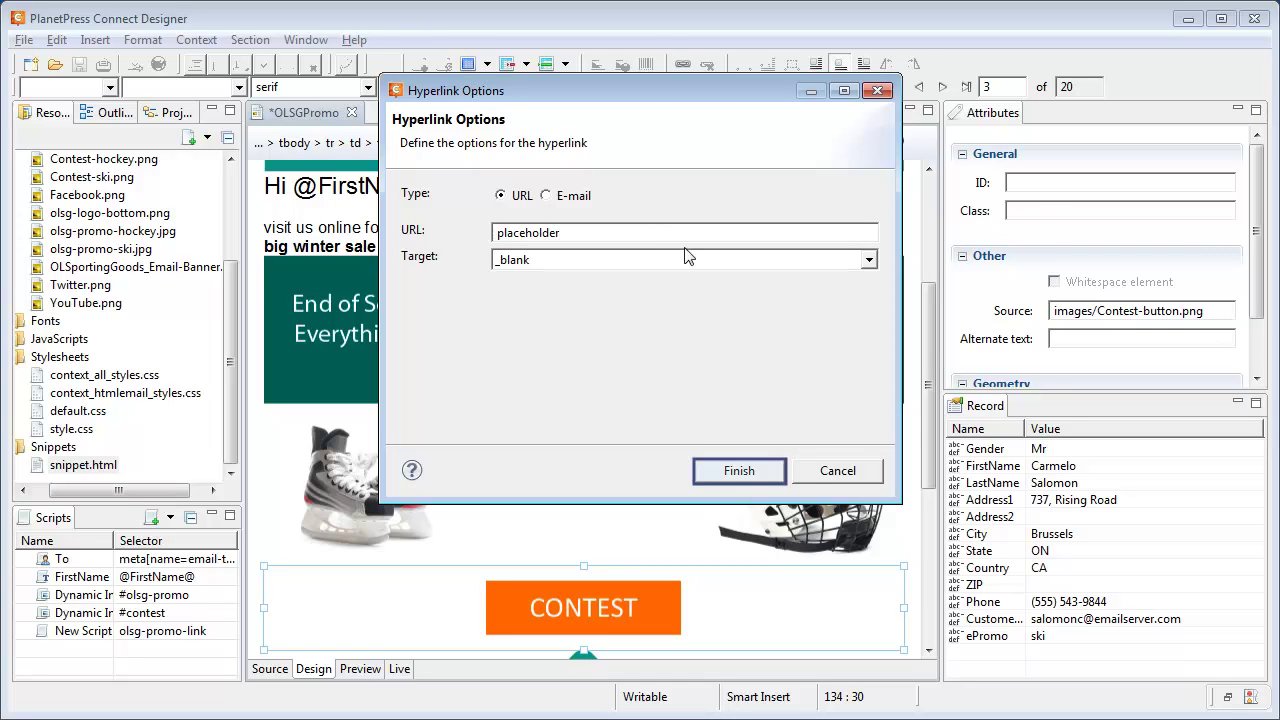
click(739, 471)
click(1035, 180)
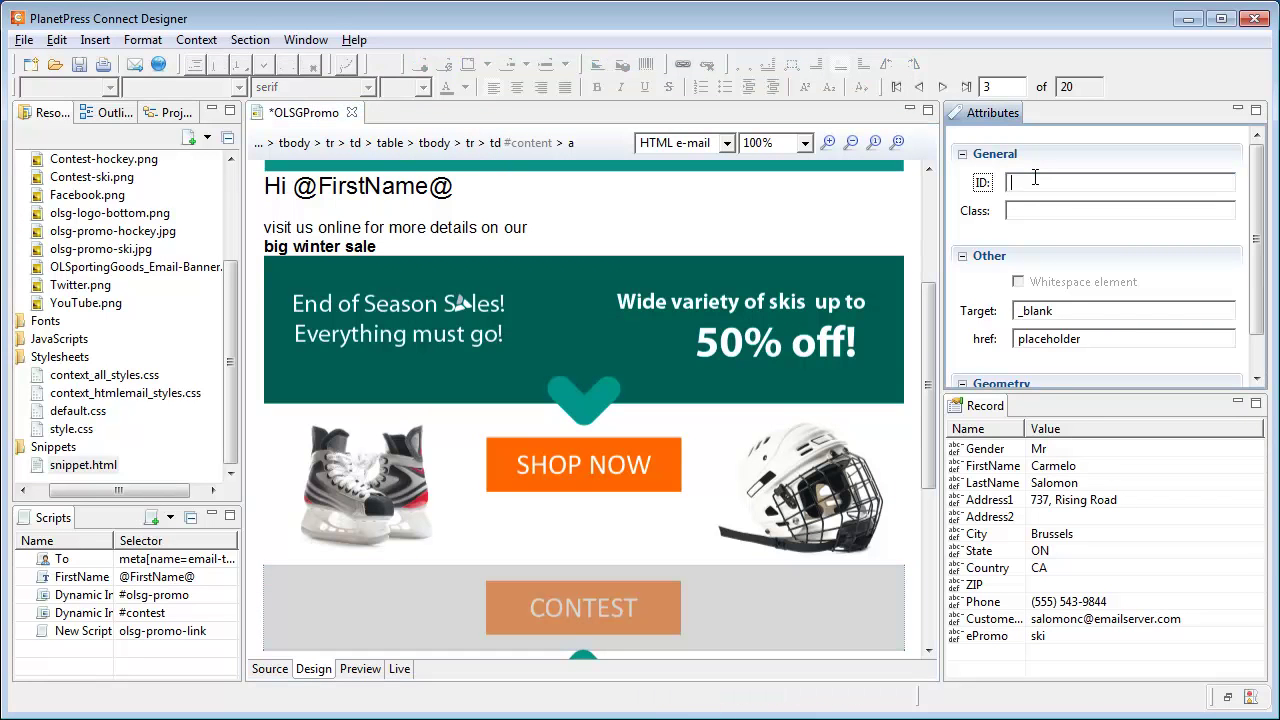
text(contest-link)
Add a second script targeting #contest-link with the pasted href code.
click(151, 517)
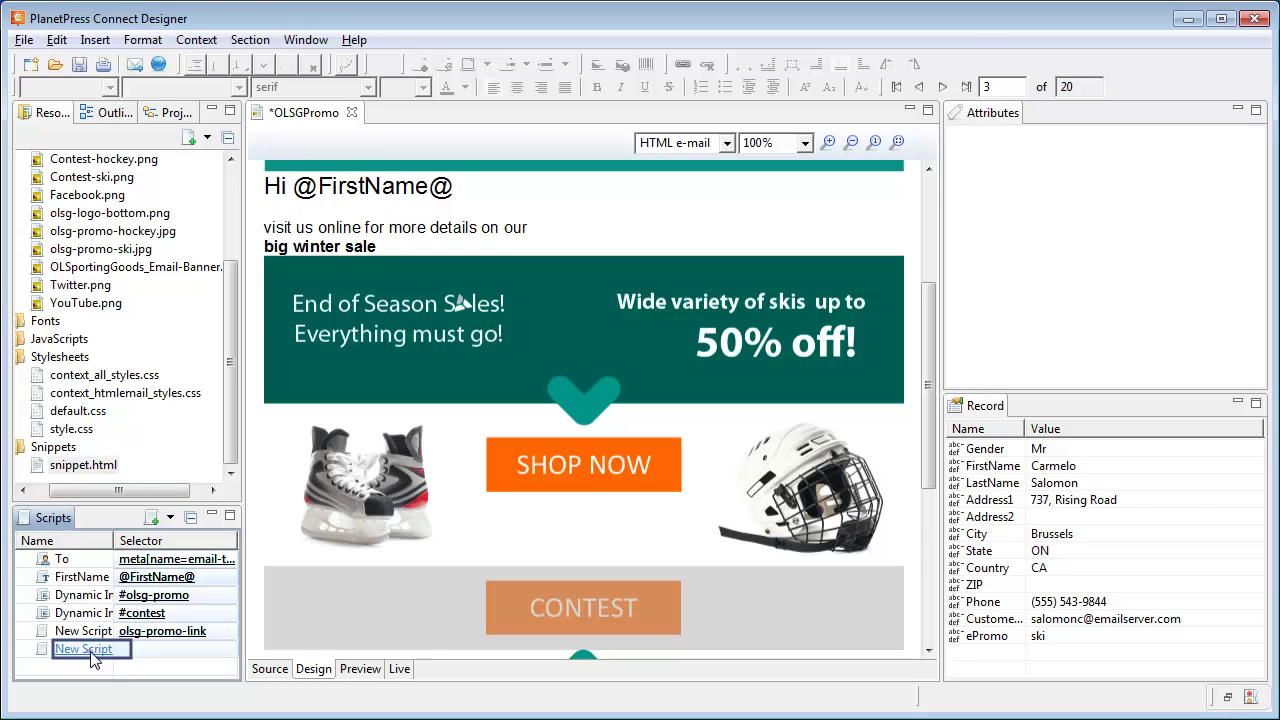
double_click(126, 648)
click(491, 123)
text(#co)
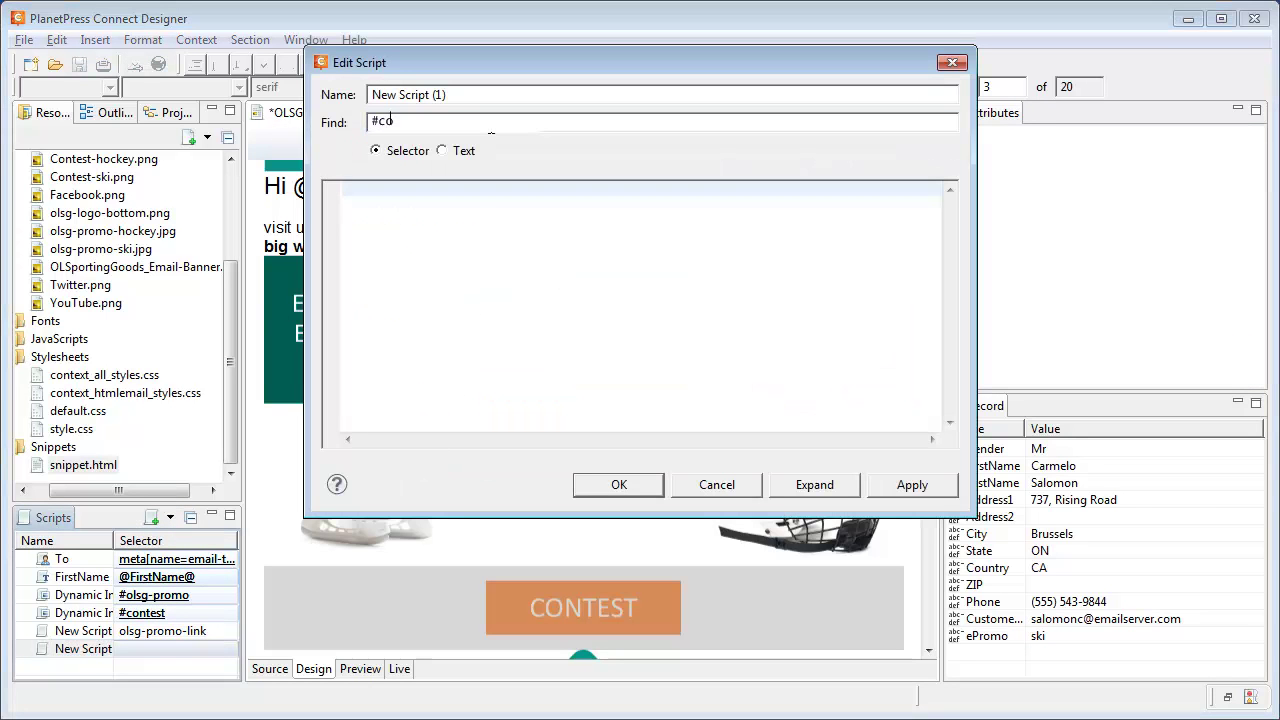
text(ntest-link)
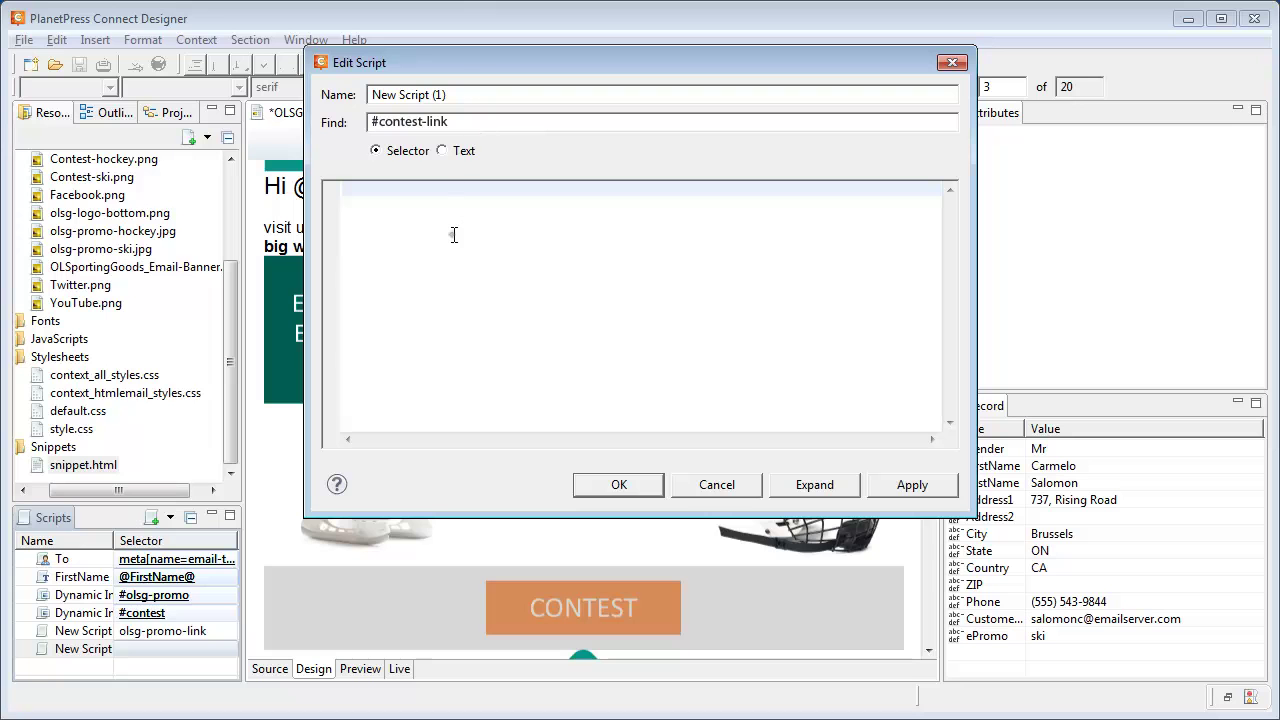
text(results.attr("href", "http://www.olsportinggoods.com" + record.fields.ePromo + "/Sale");)
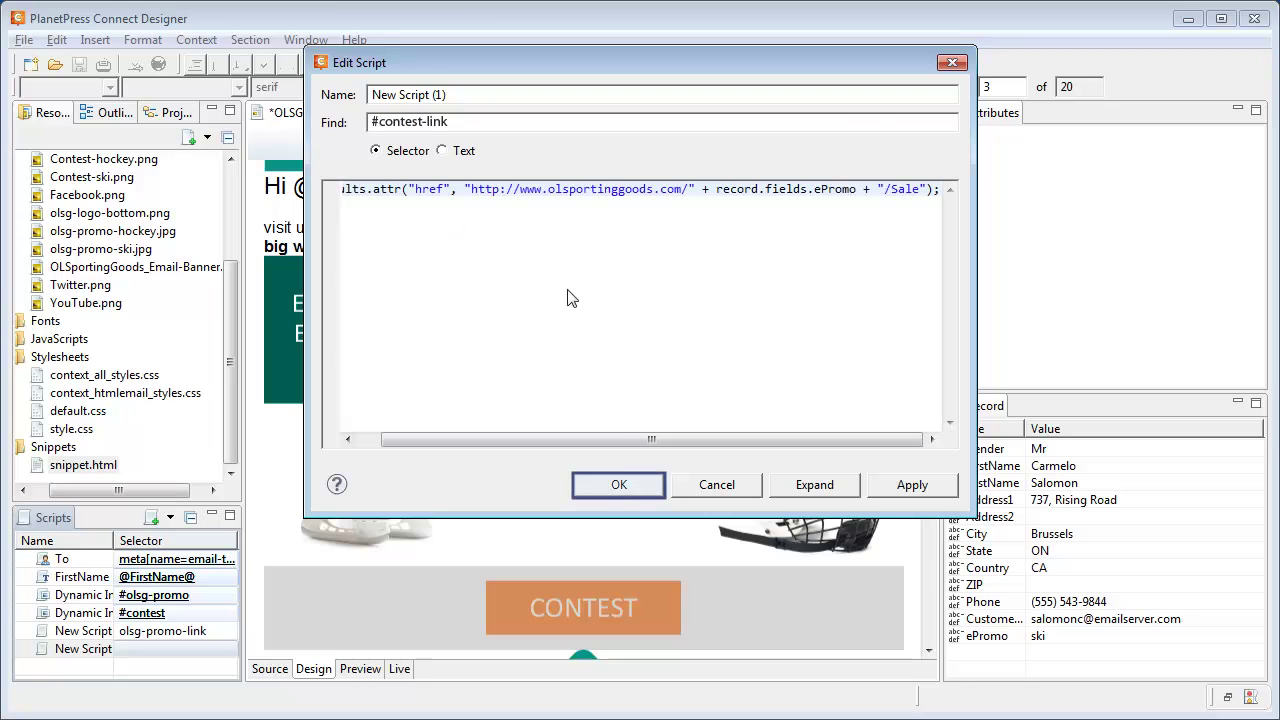
click(617, 484)
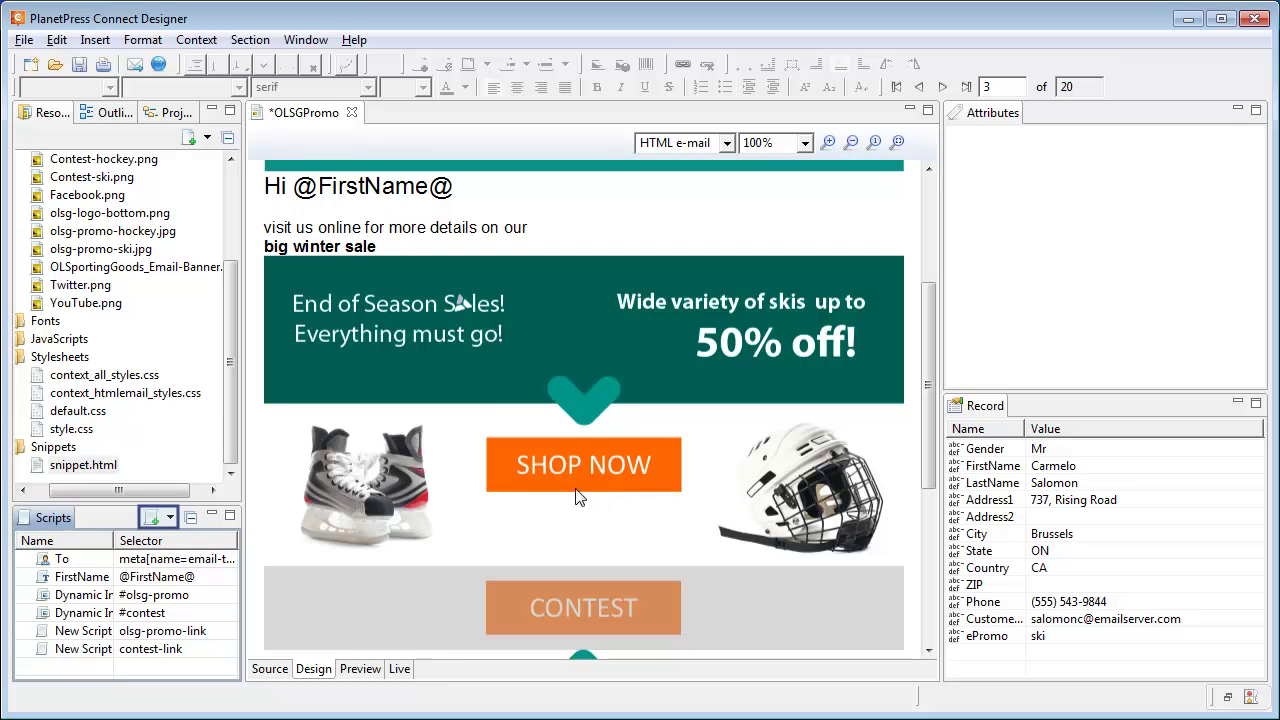
Add an Email Subject script, clear its prefix, and start with FirstName suffixed by a comma.
click(171, 518)
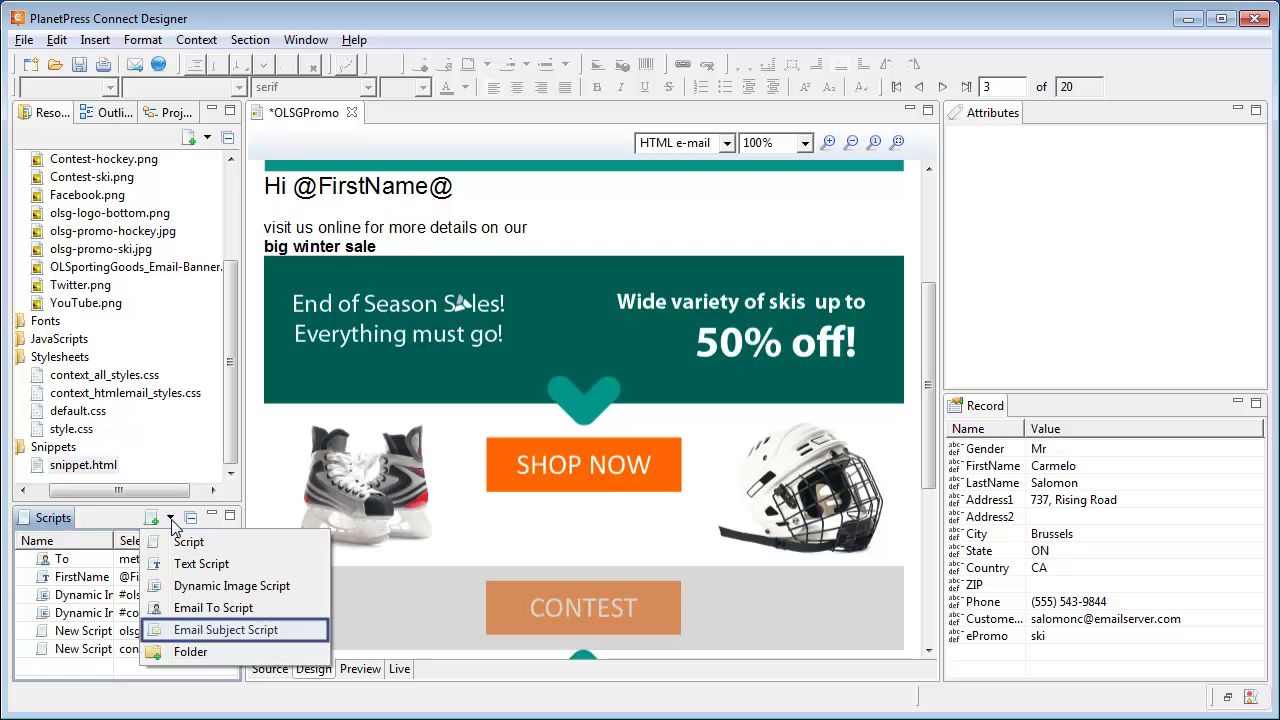
click(215, 630)
double_click(155, 672)
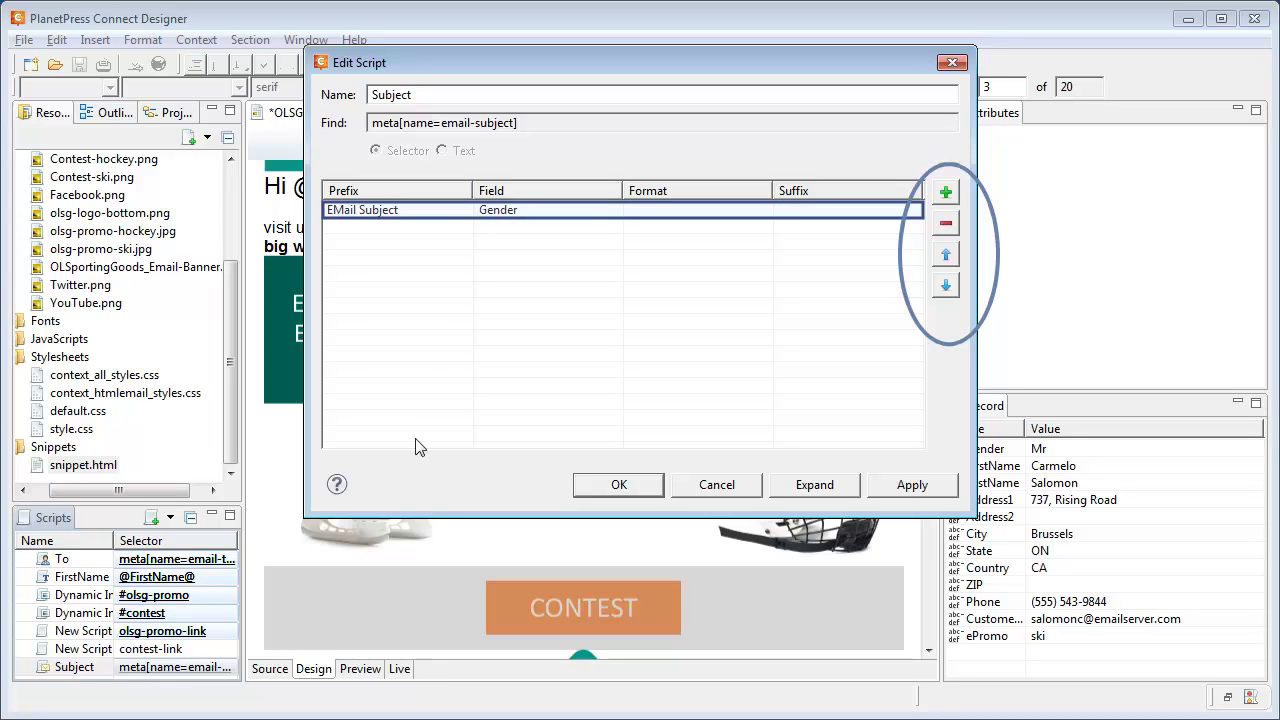
click(440, 215)
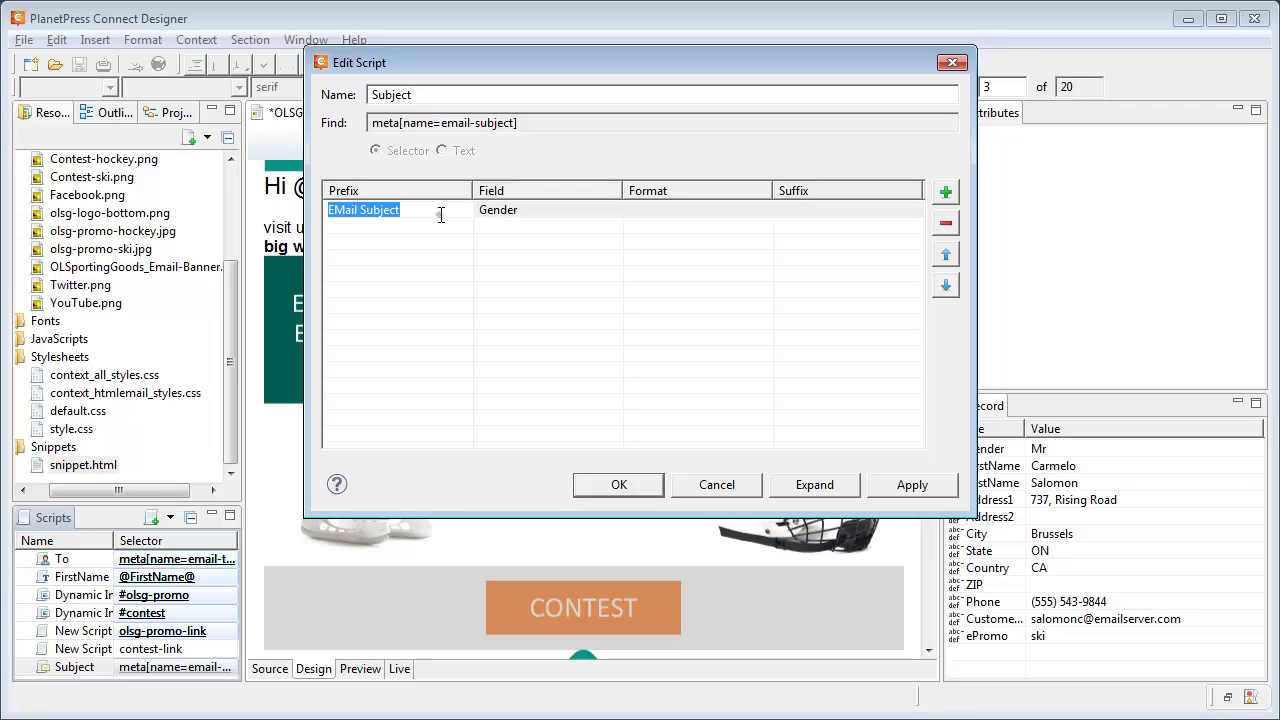
key(BackSpace)
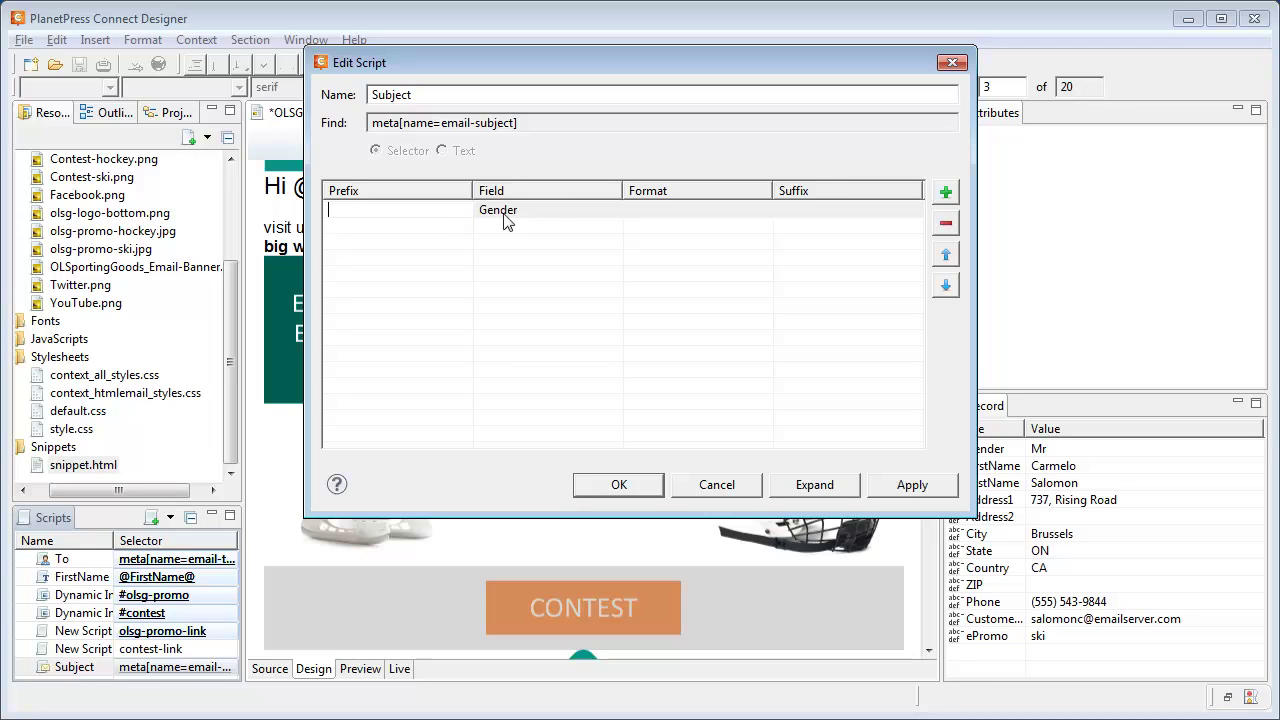
click(615, 215)
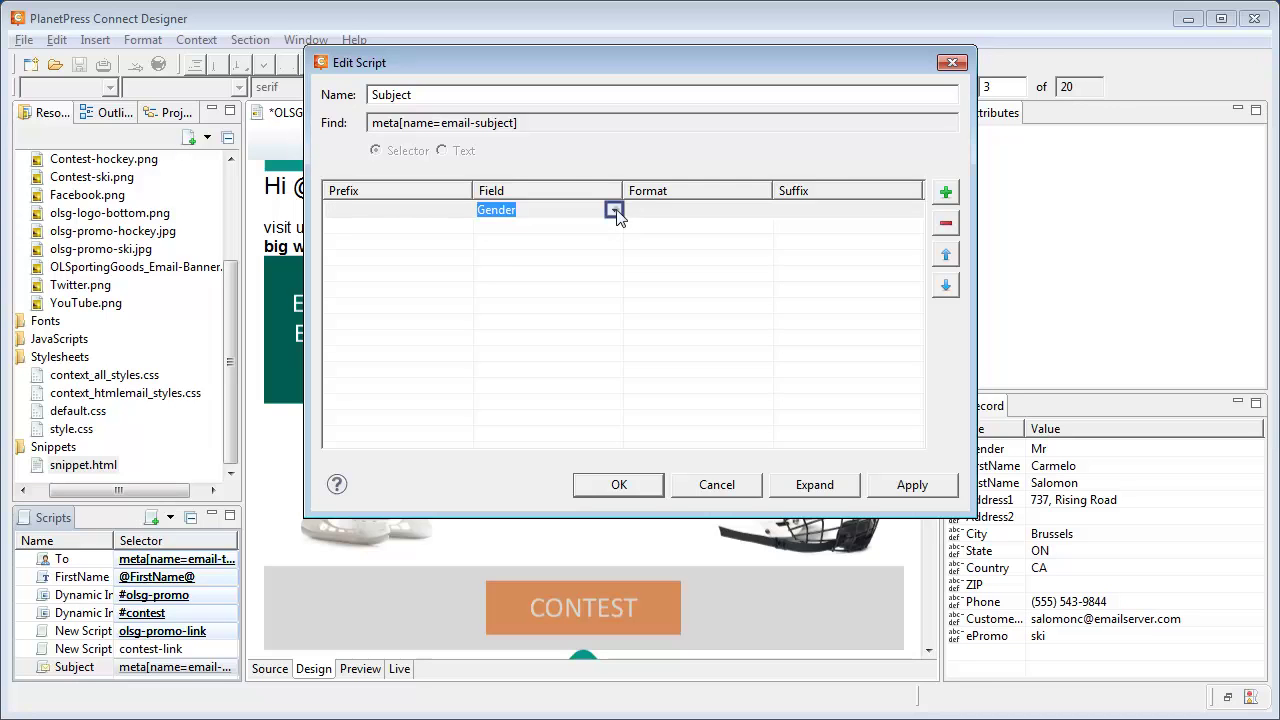
click(614, 212)
click(538, 242)
click(833, 211)
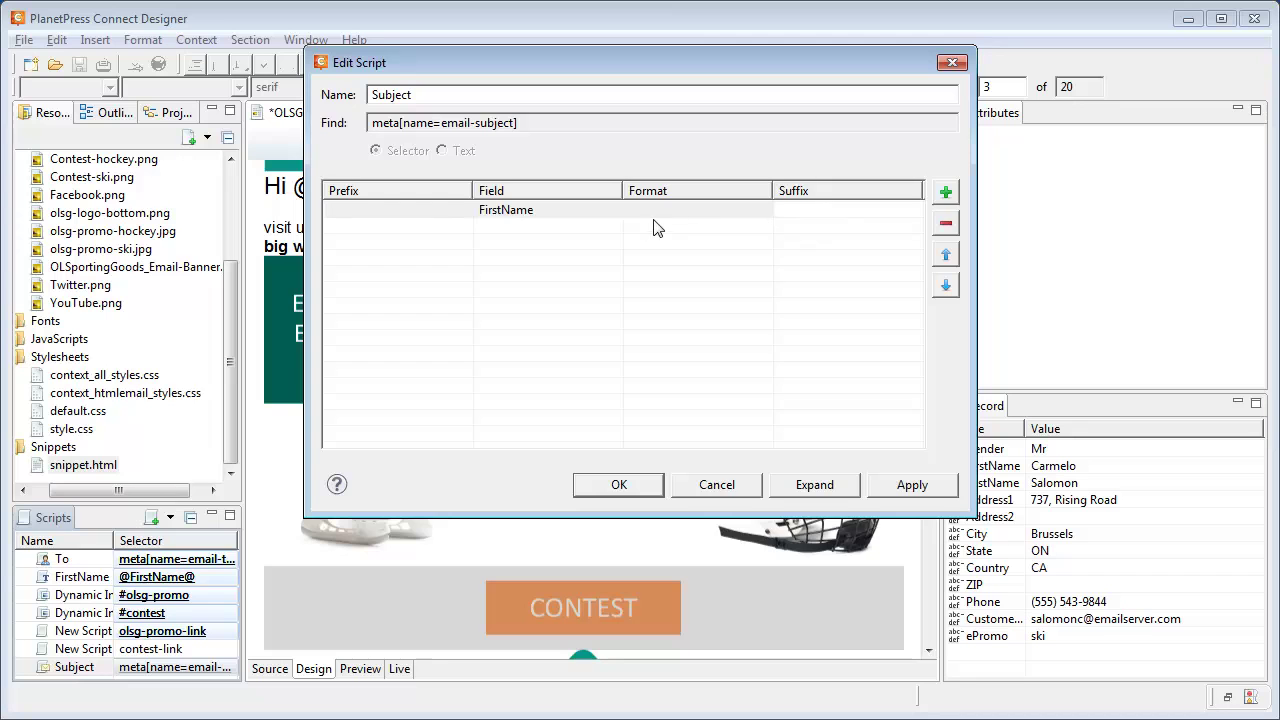
text(,)
key(Tab)
Add LastName with suffix ', look at our new' and ePromo with suffix 'promotions!', then save.
click(945, 191)
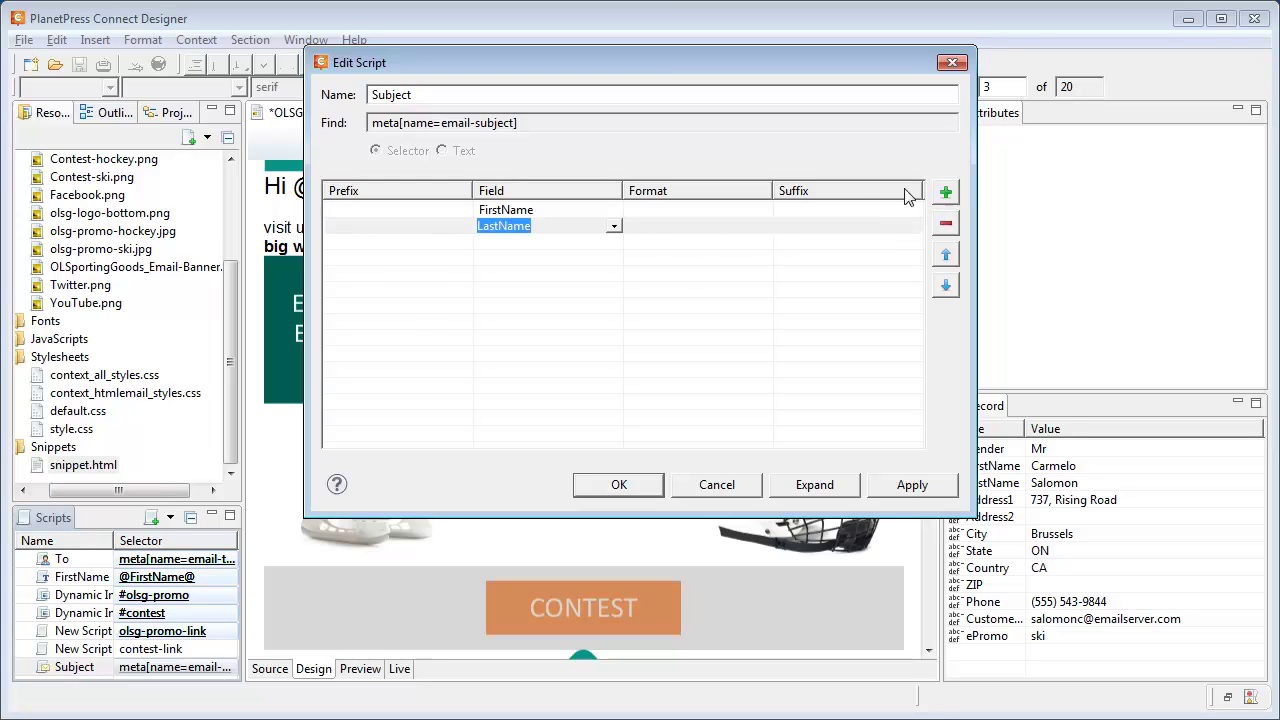
click(813, 226)
text(, look at our new)
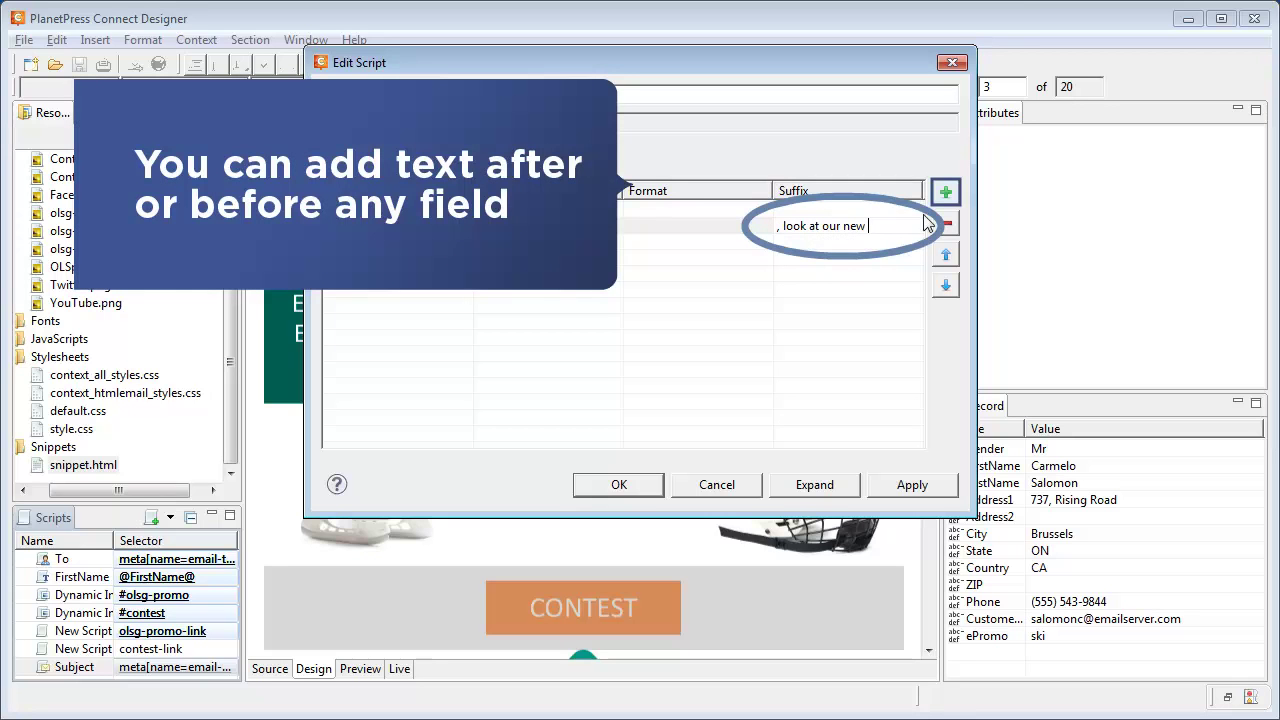
click(946, 193)
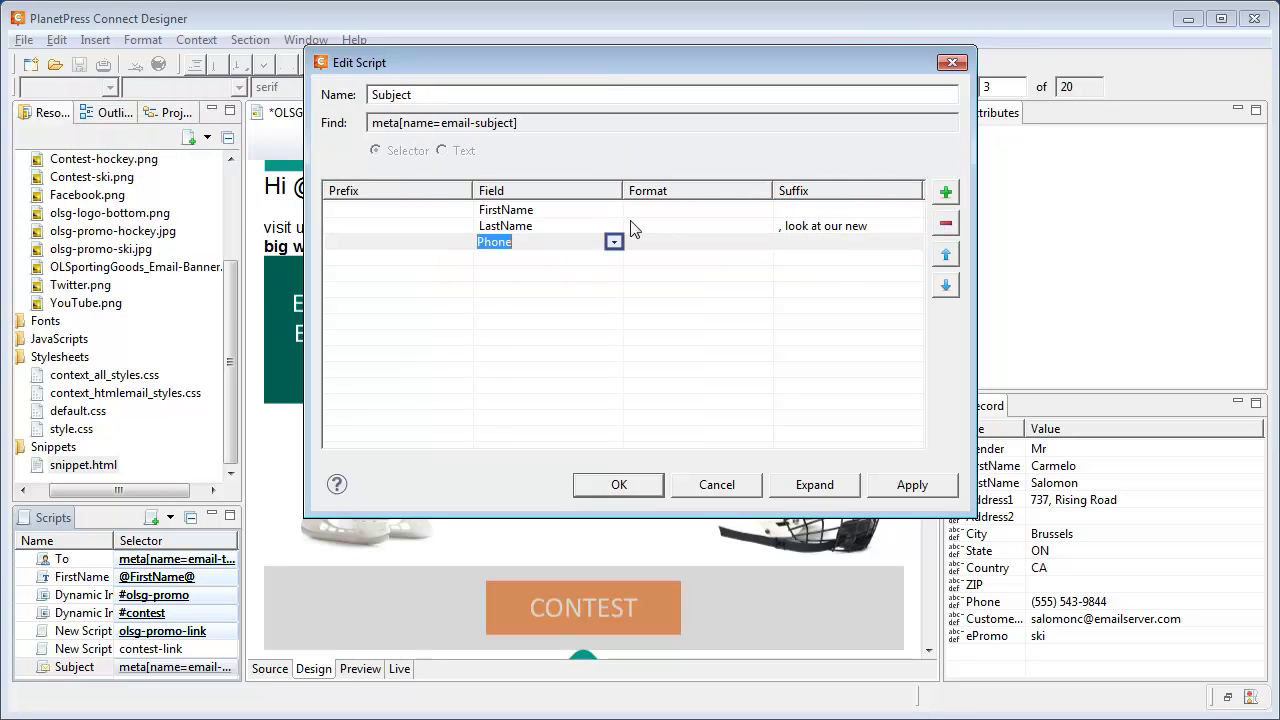
click(615, 243)
click(497, 436)
click(818, 250)
text(promotions!)
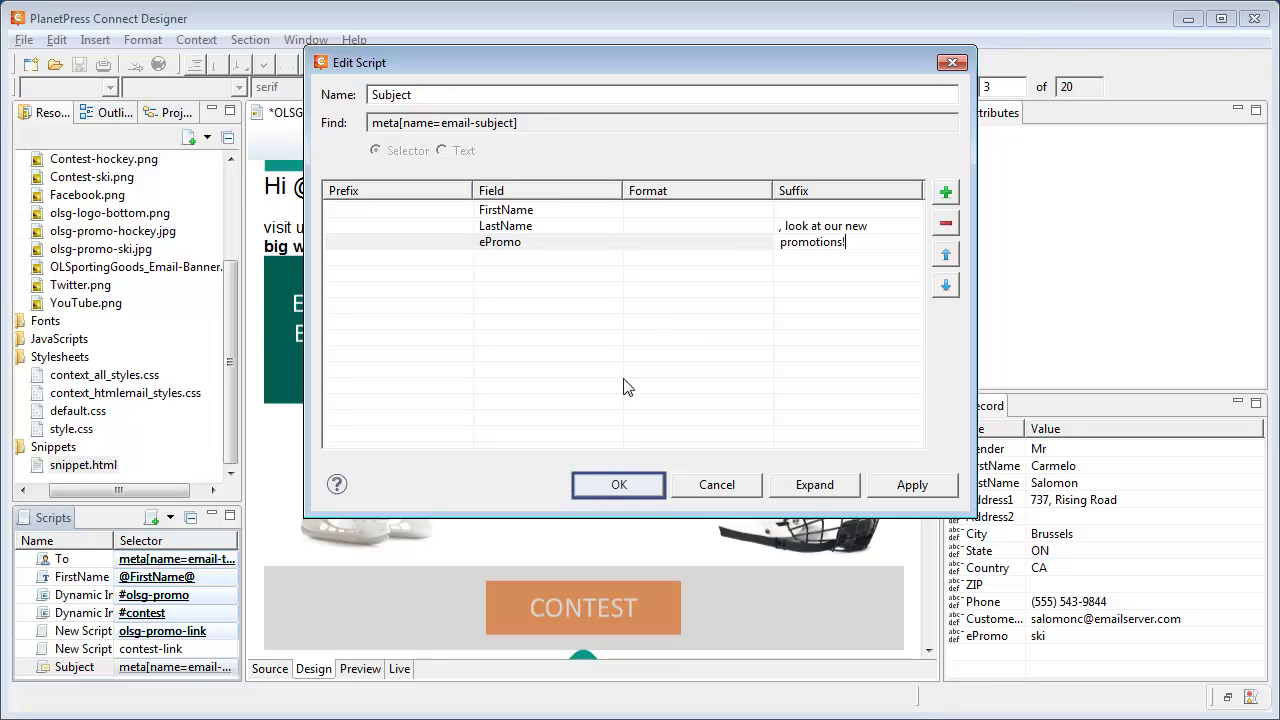
click(617, 486)
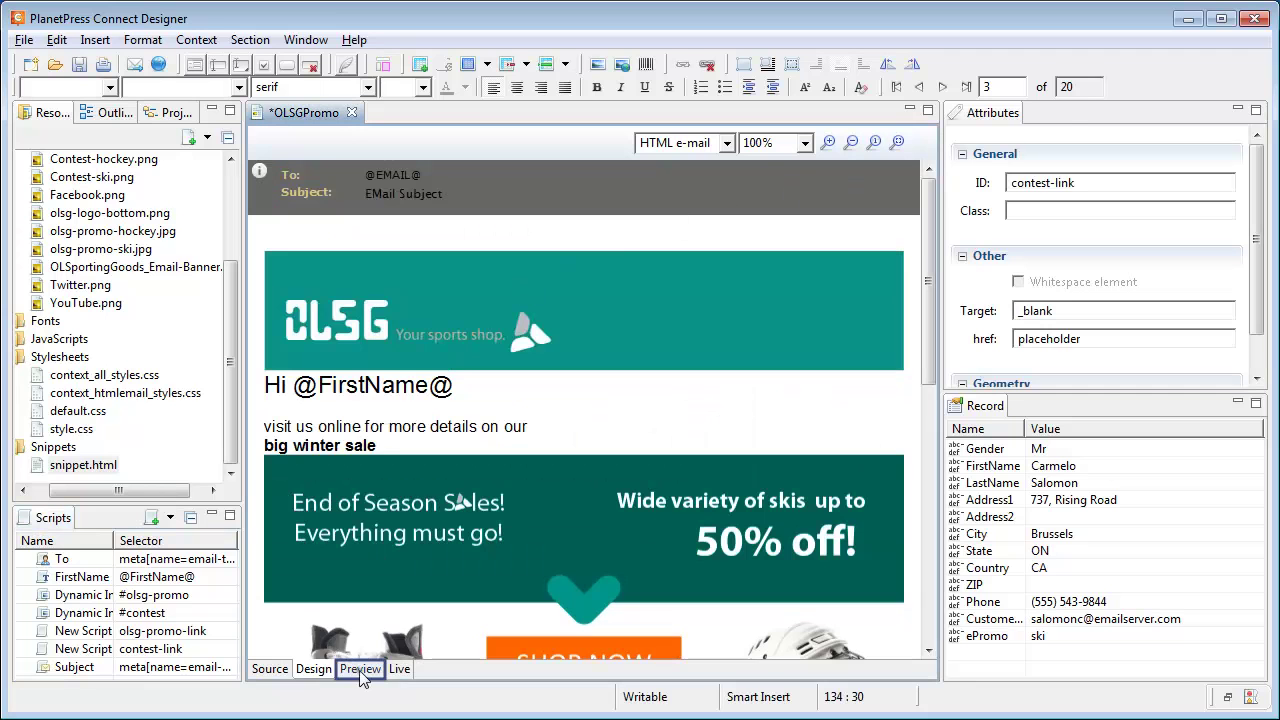
Preview the email with record data to check the personalized greeting and subject.
click(361, 669)
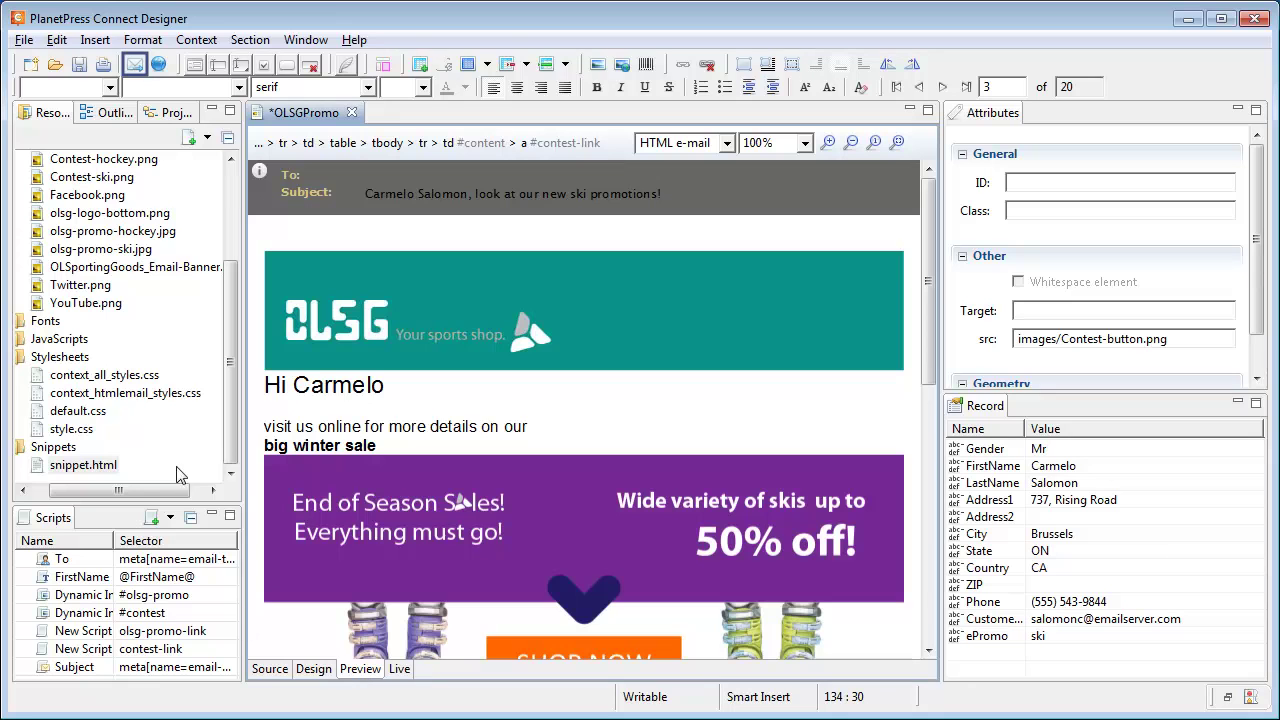
Open Send merged E-Mail and enter the sender's e-mail address in the Sender field.
click(134, 64)
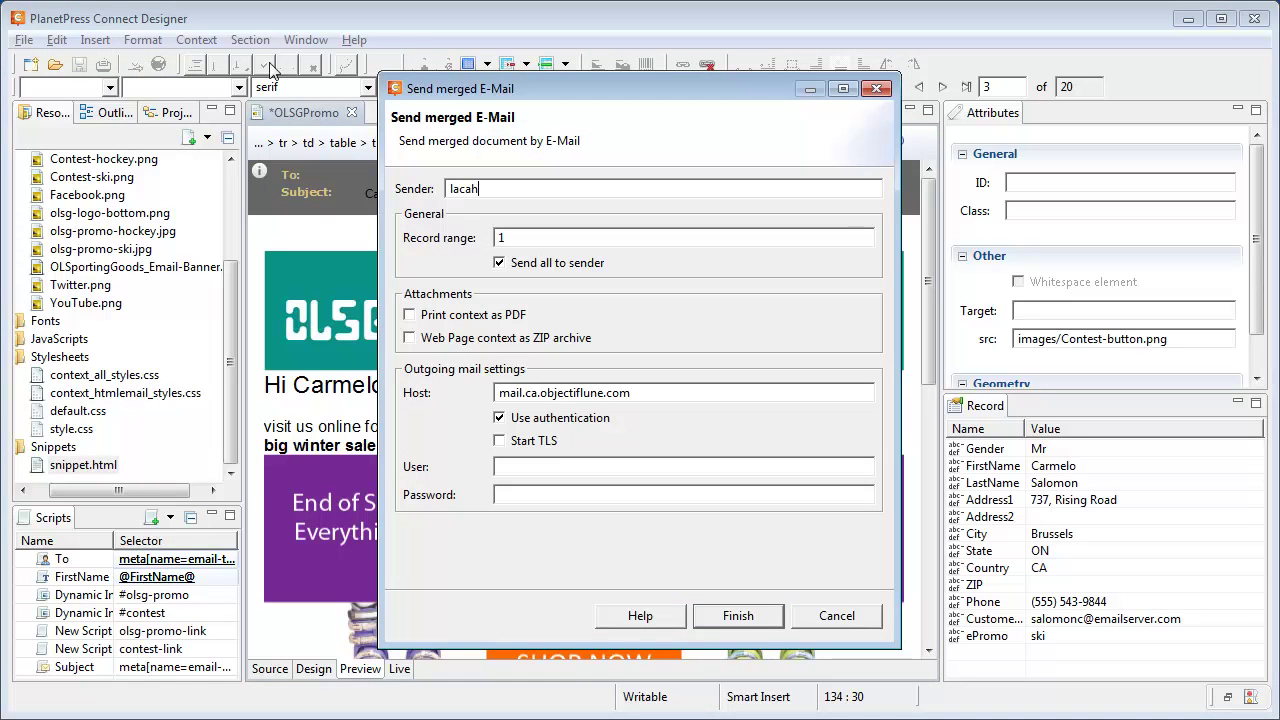
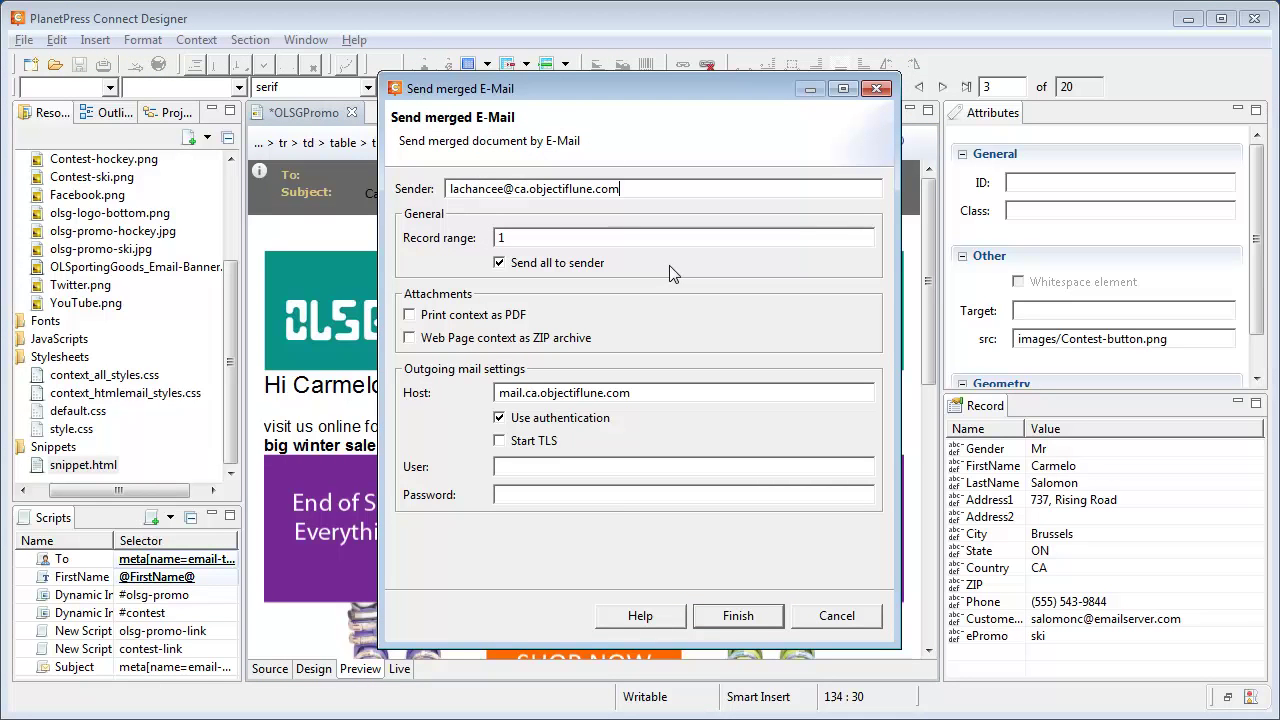